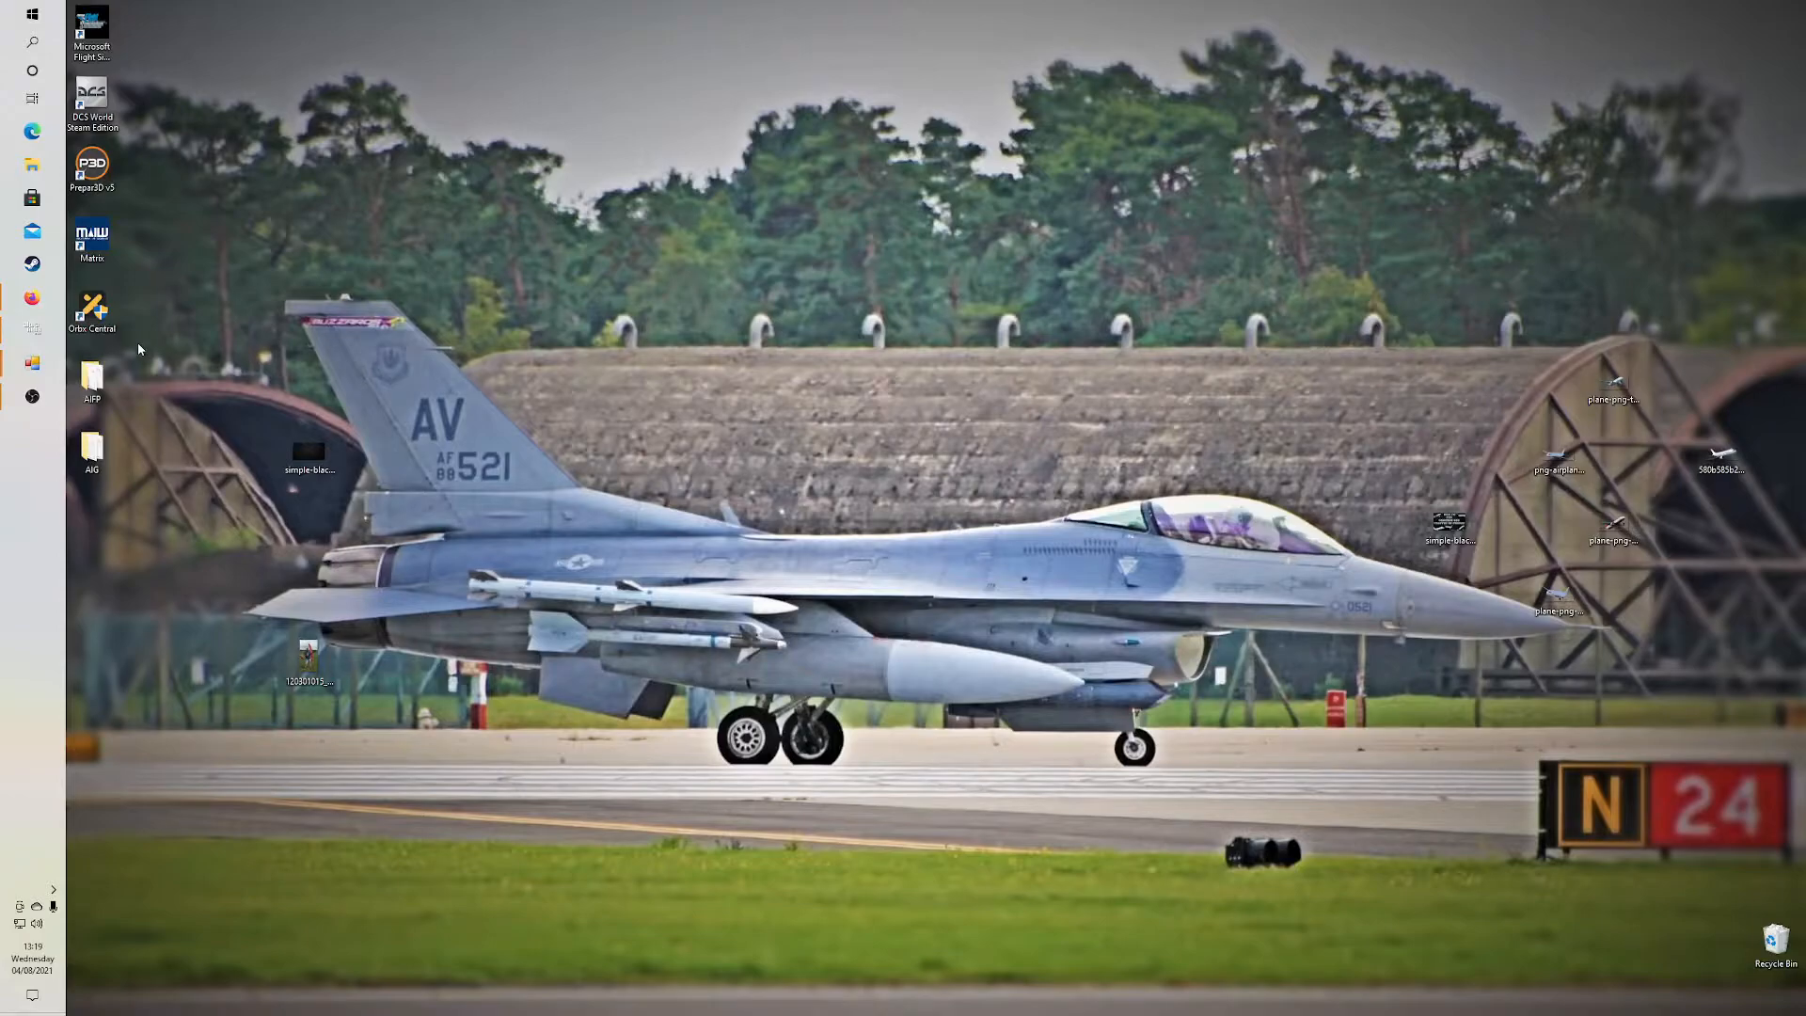
Switch to Firefox and review the AI Manager 1.0.2.7 forum post, including its feature description and download section
left_click(32, 298)
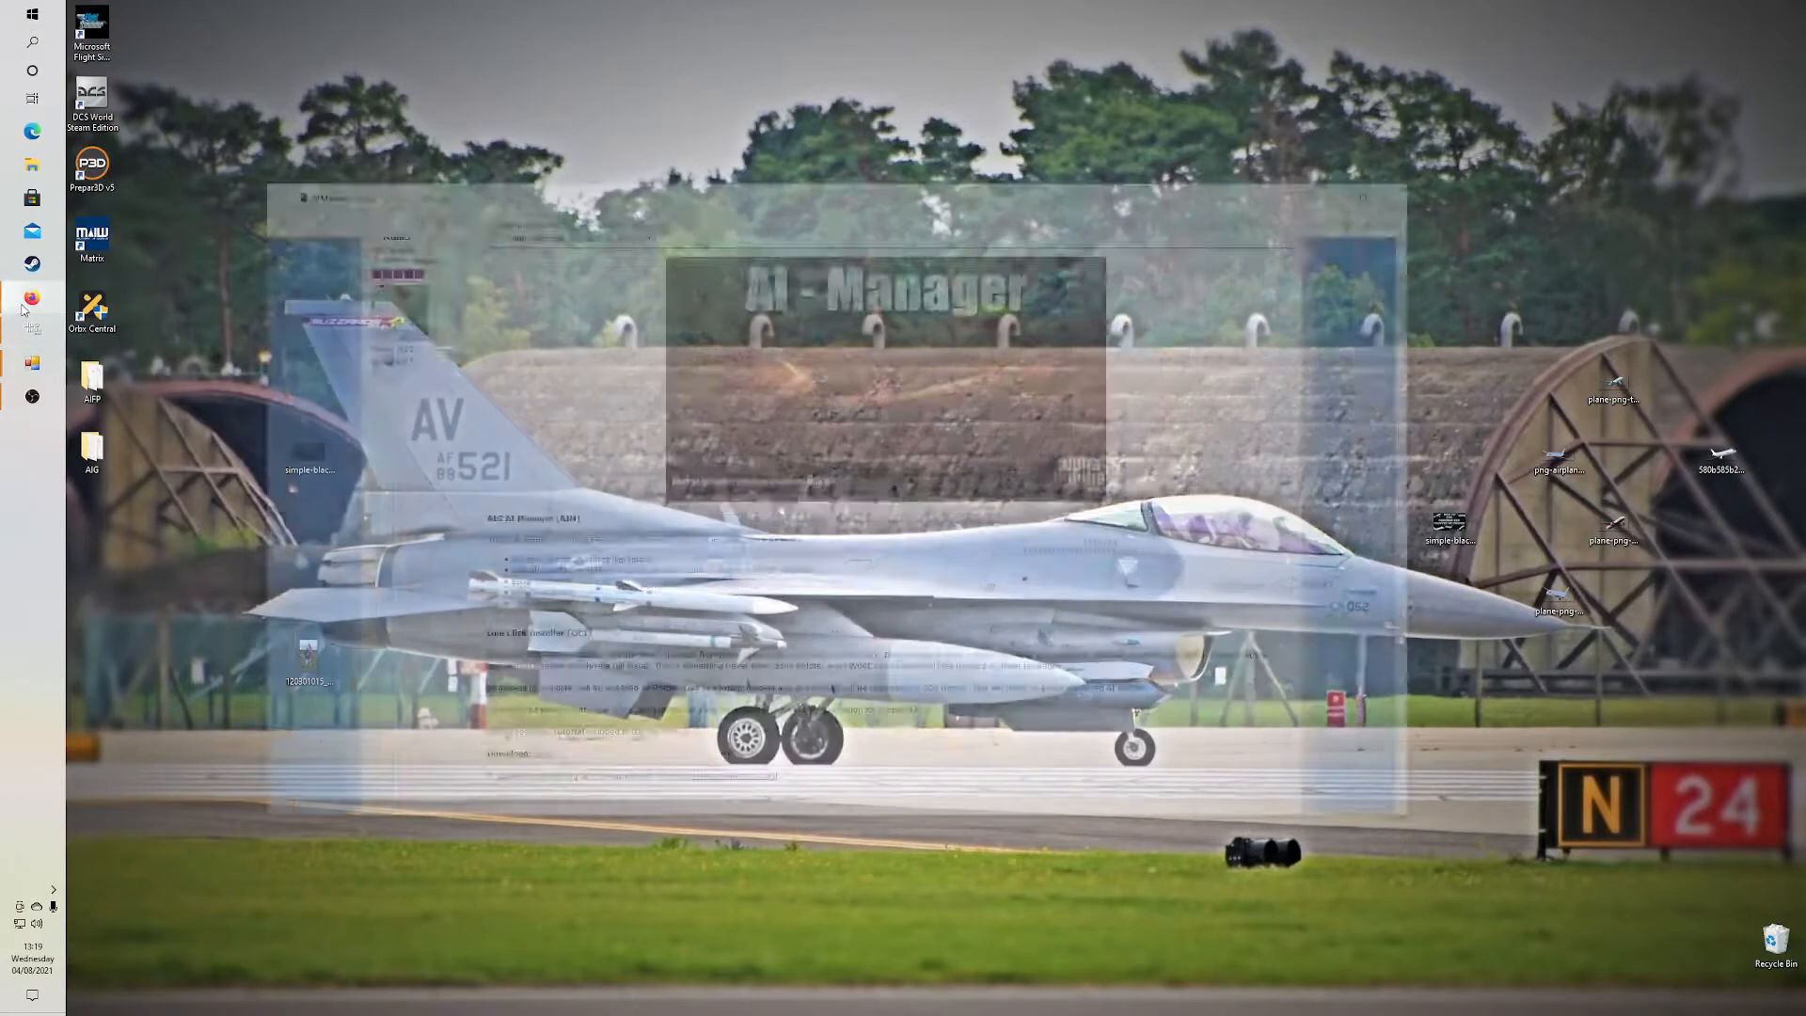
scroll(616, 397, "up", 3)
scroll(733, 544, "down", 2)
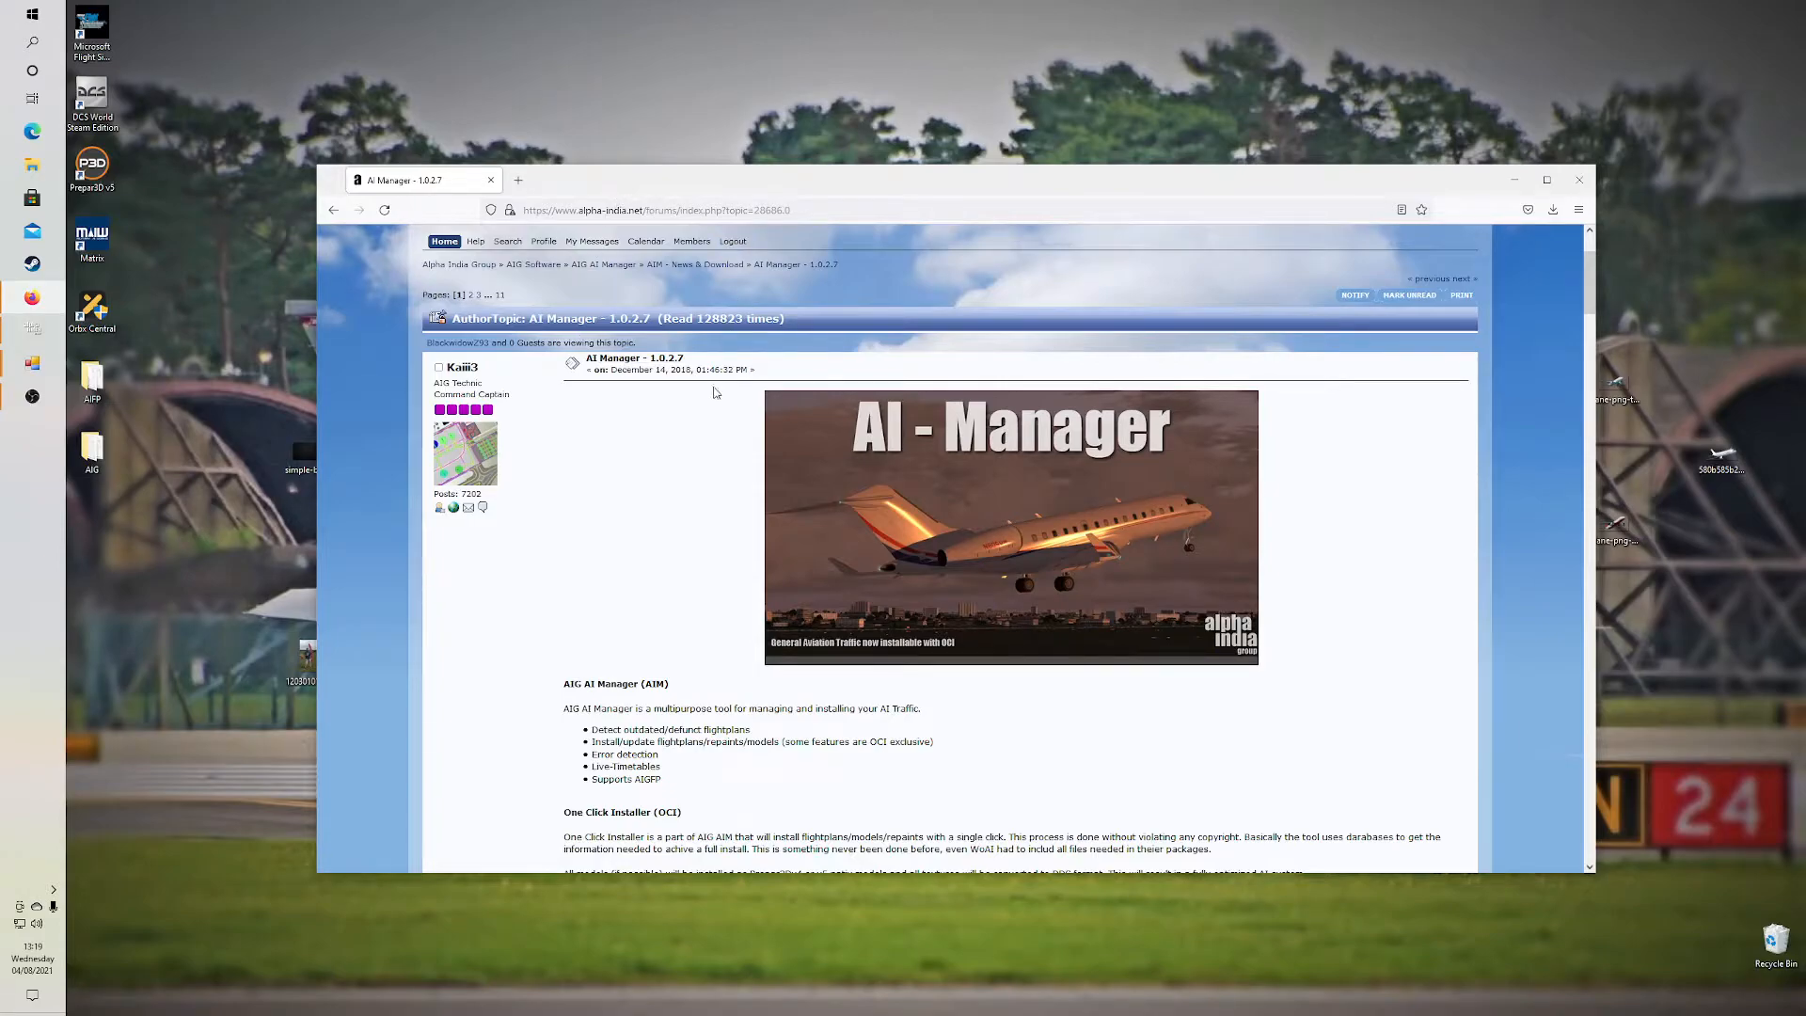
scroll(716, 393, "down", 3)
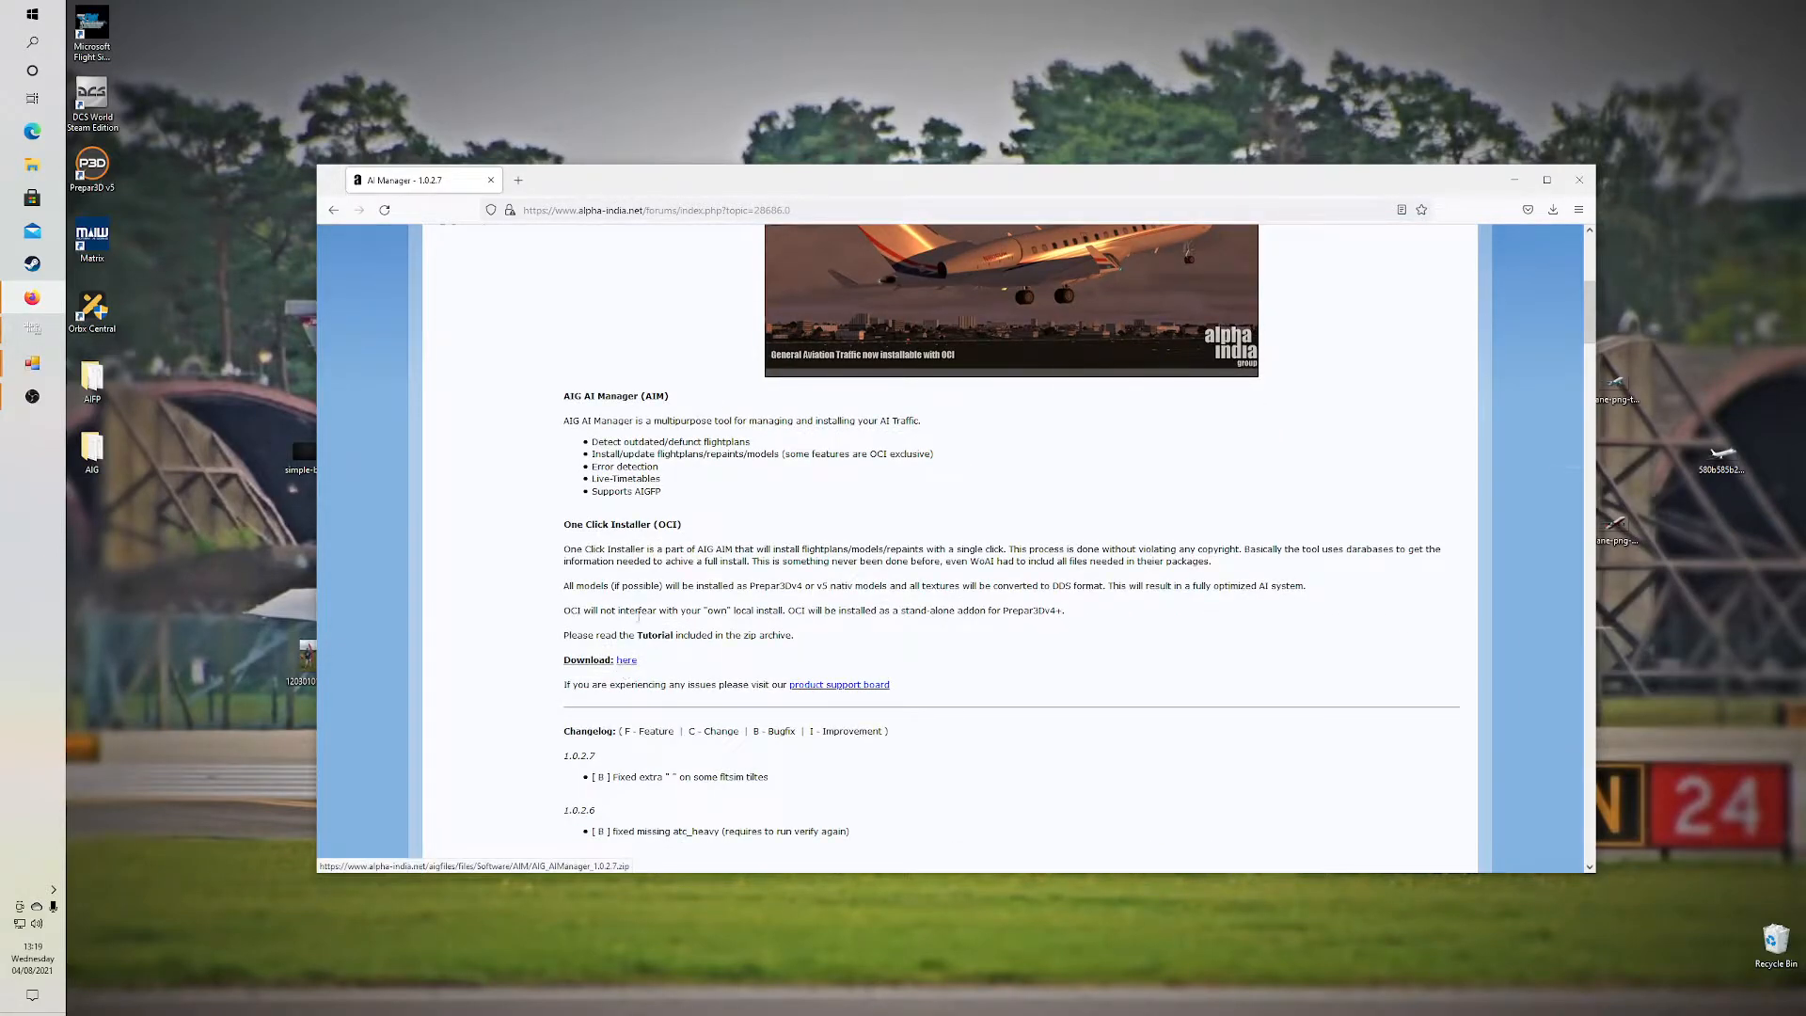
scroll(714, 564, "up", 2)
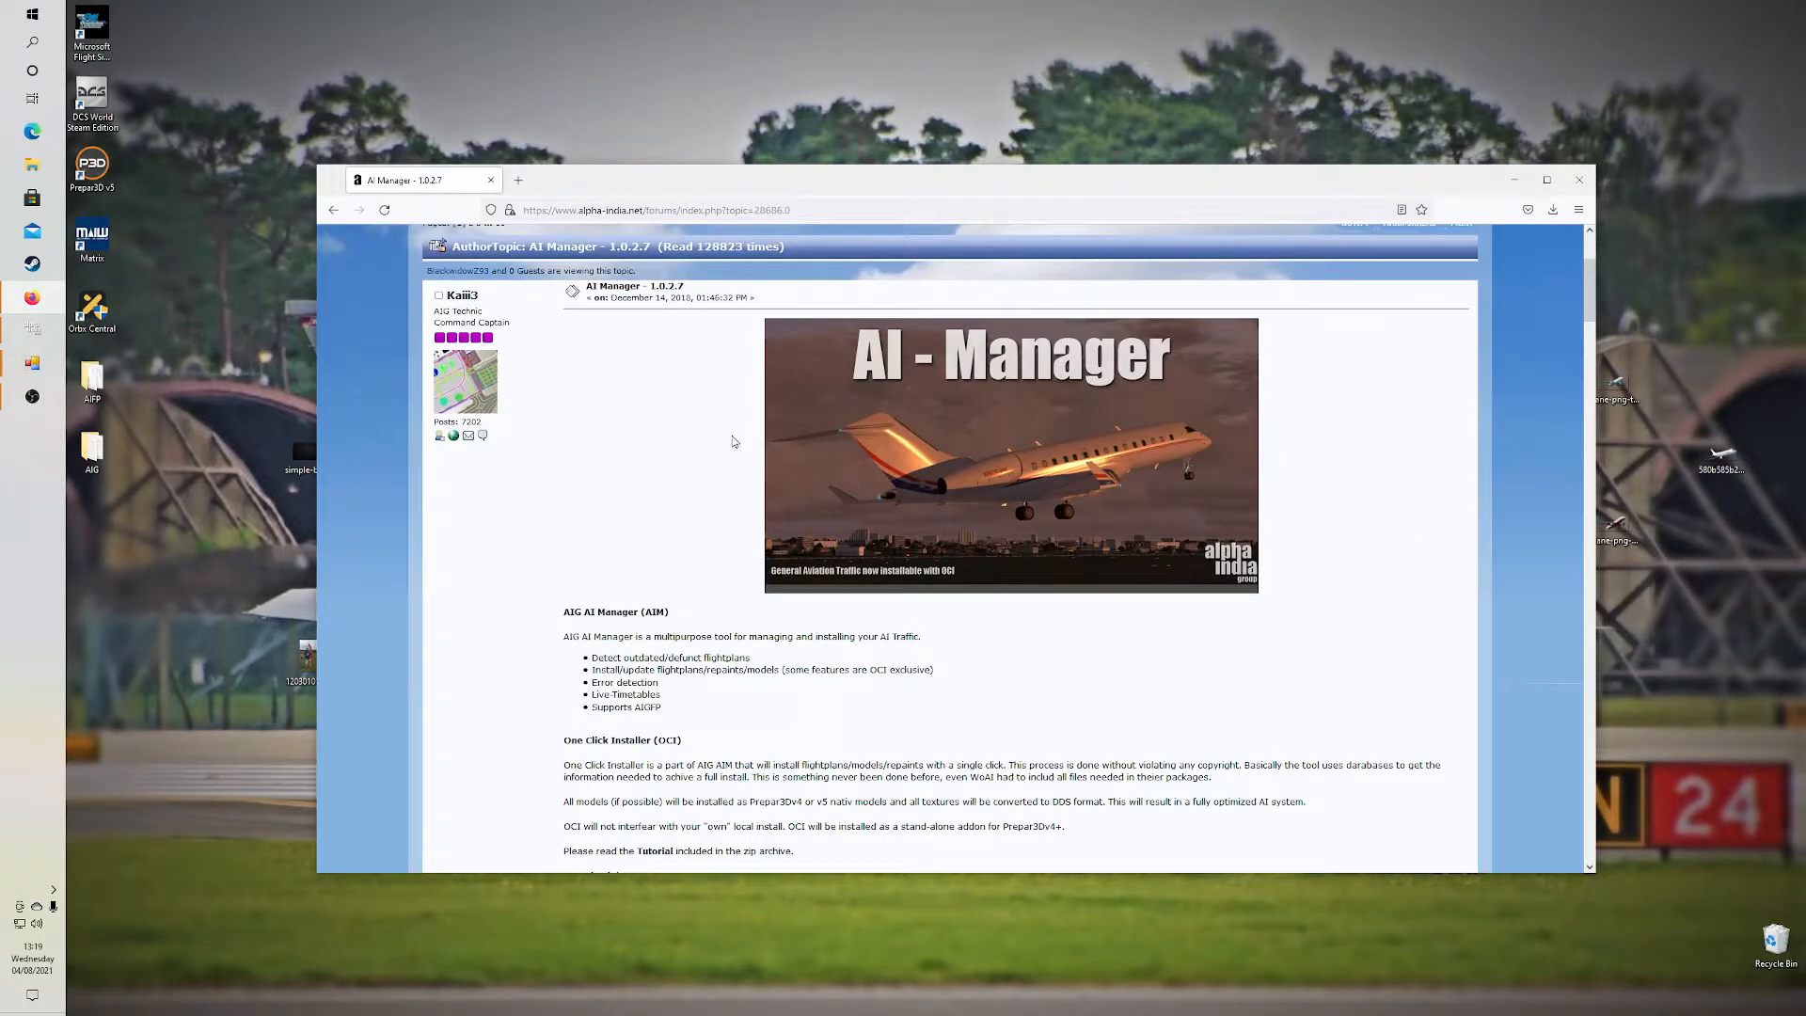
scroll(733, 432, "down", 2)
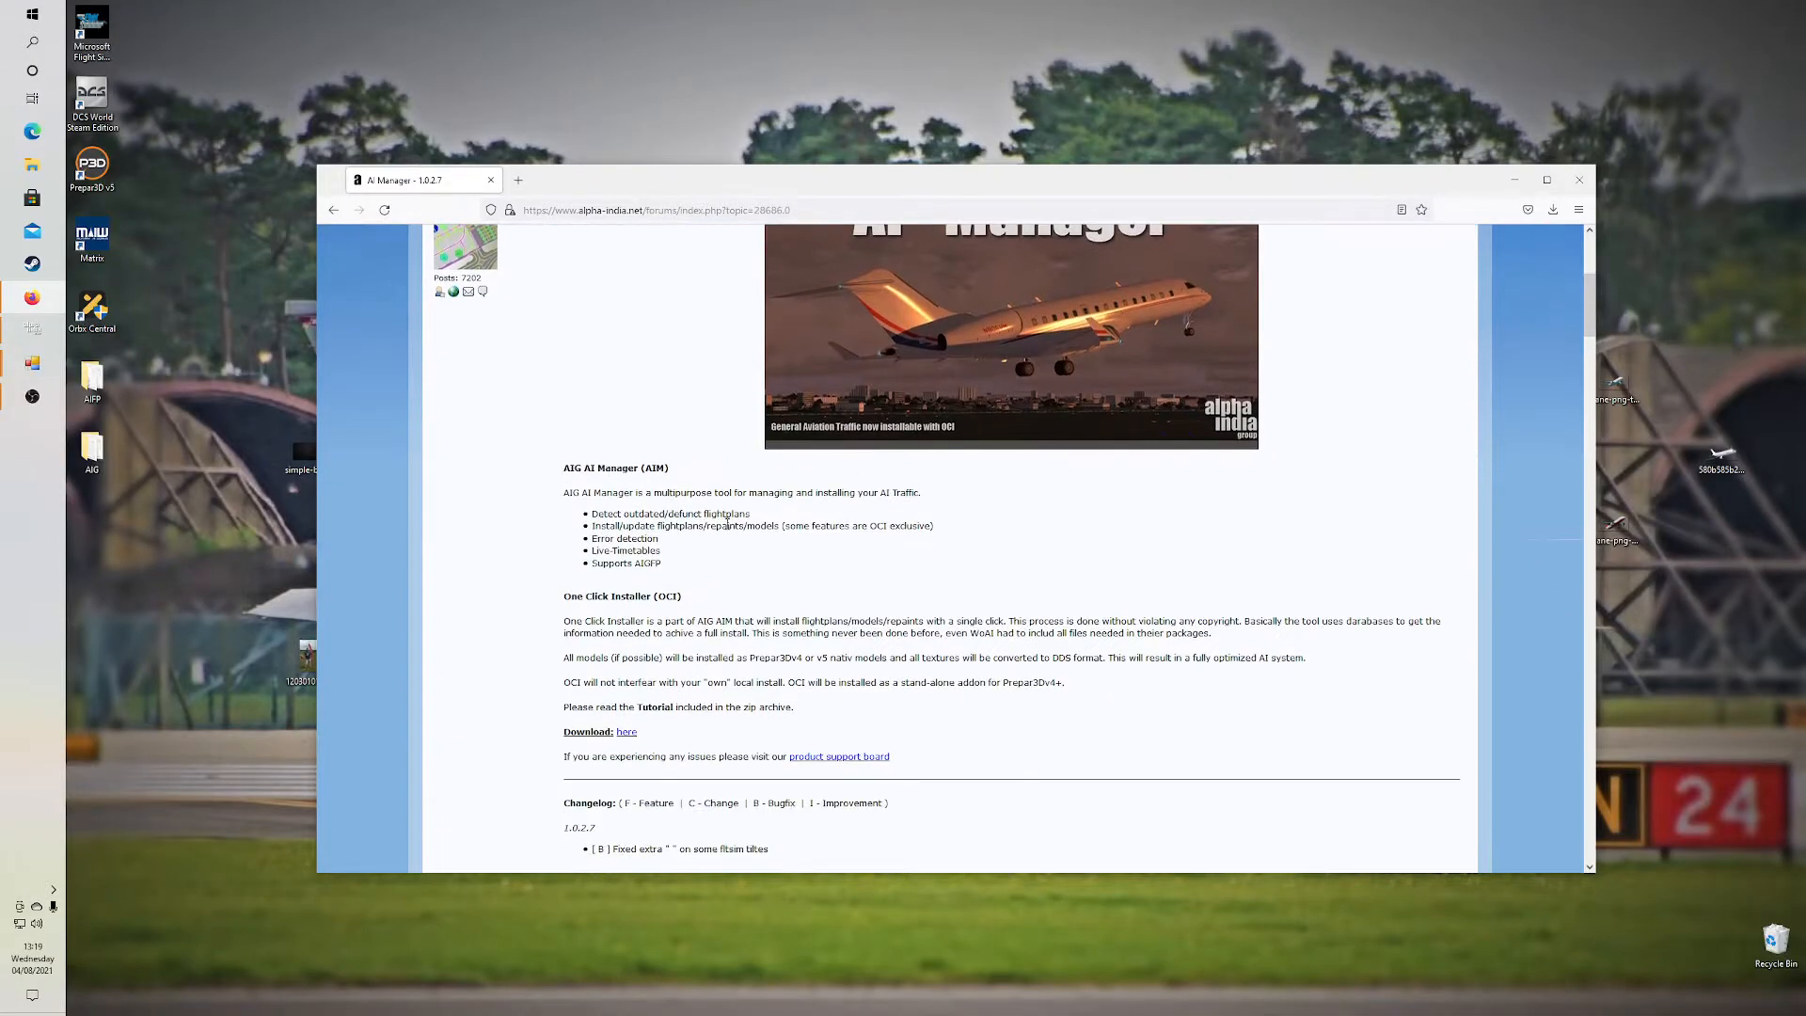
scroll(731, 597, "up", 3)
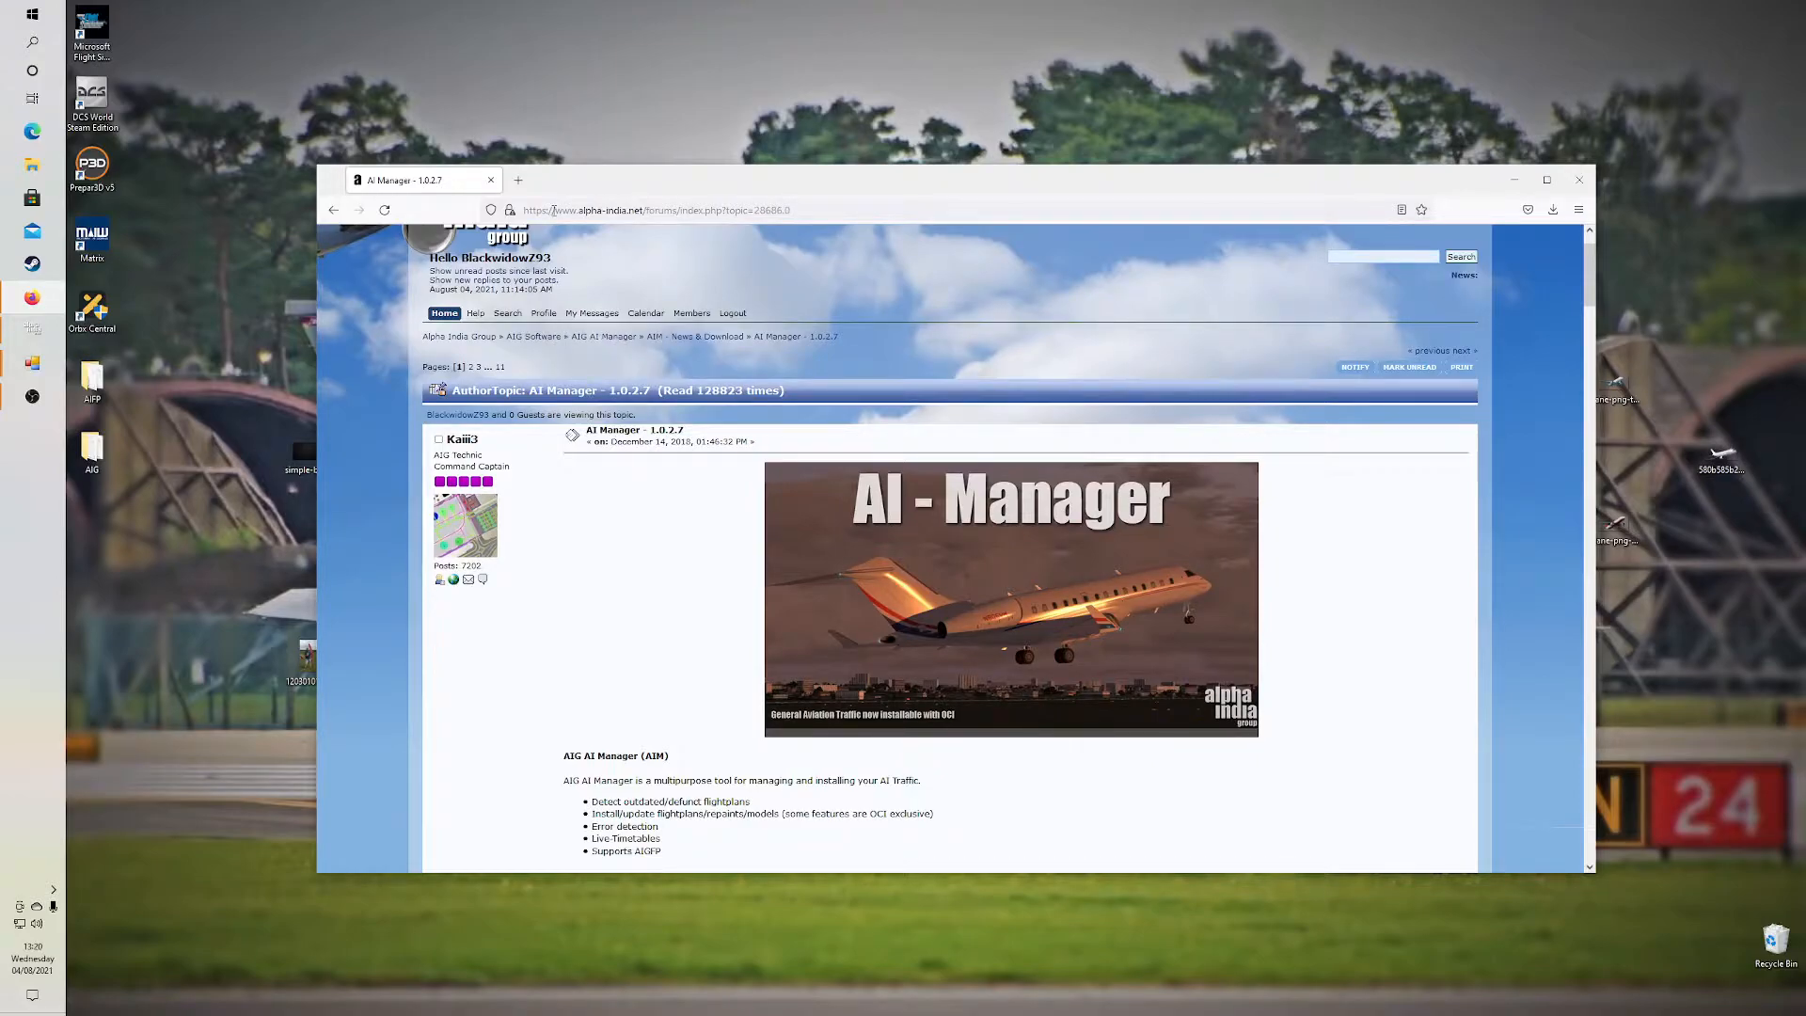
scroll(620, 450, "down", 3)
scroll(623, 452, "up", 3)
scroll(652, 644, "down", 1)
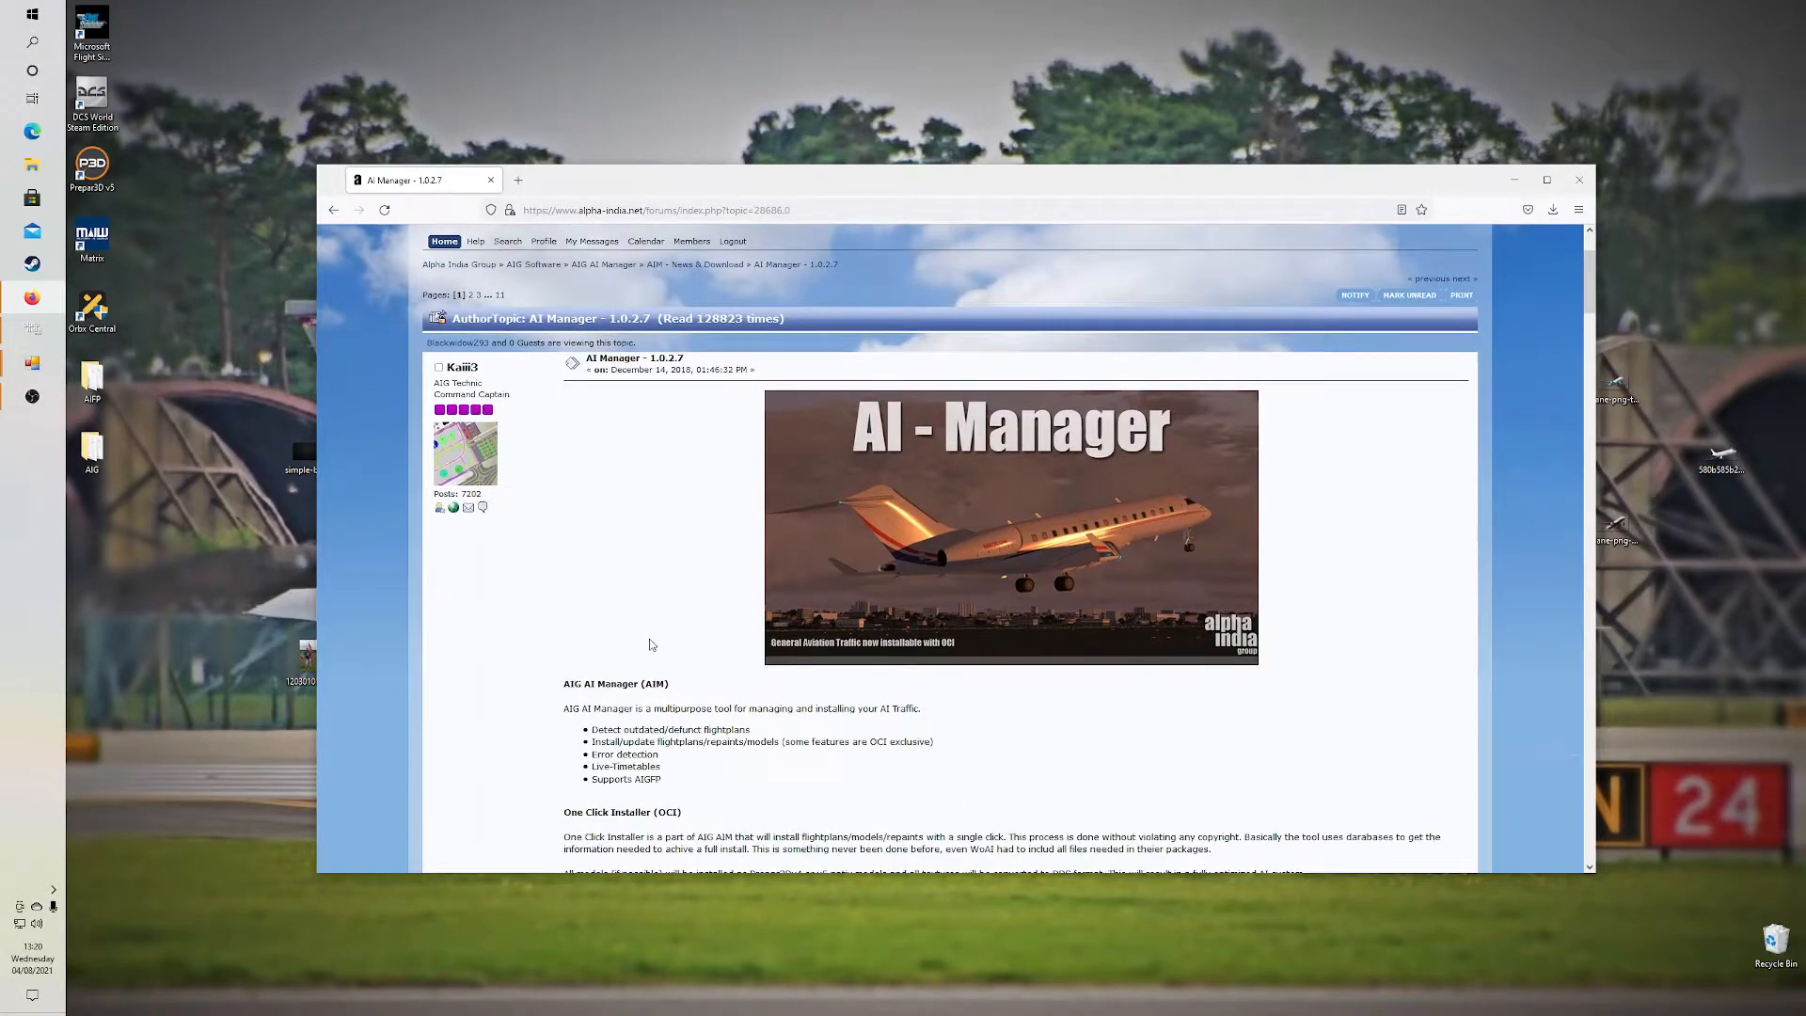
Download the AI Manager 1.0.2.7 zip archive from the forum post and open it in WinRAR
scroll(652, 645, "down", 3)
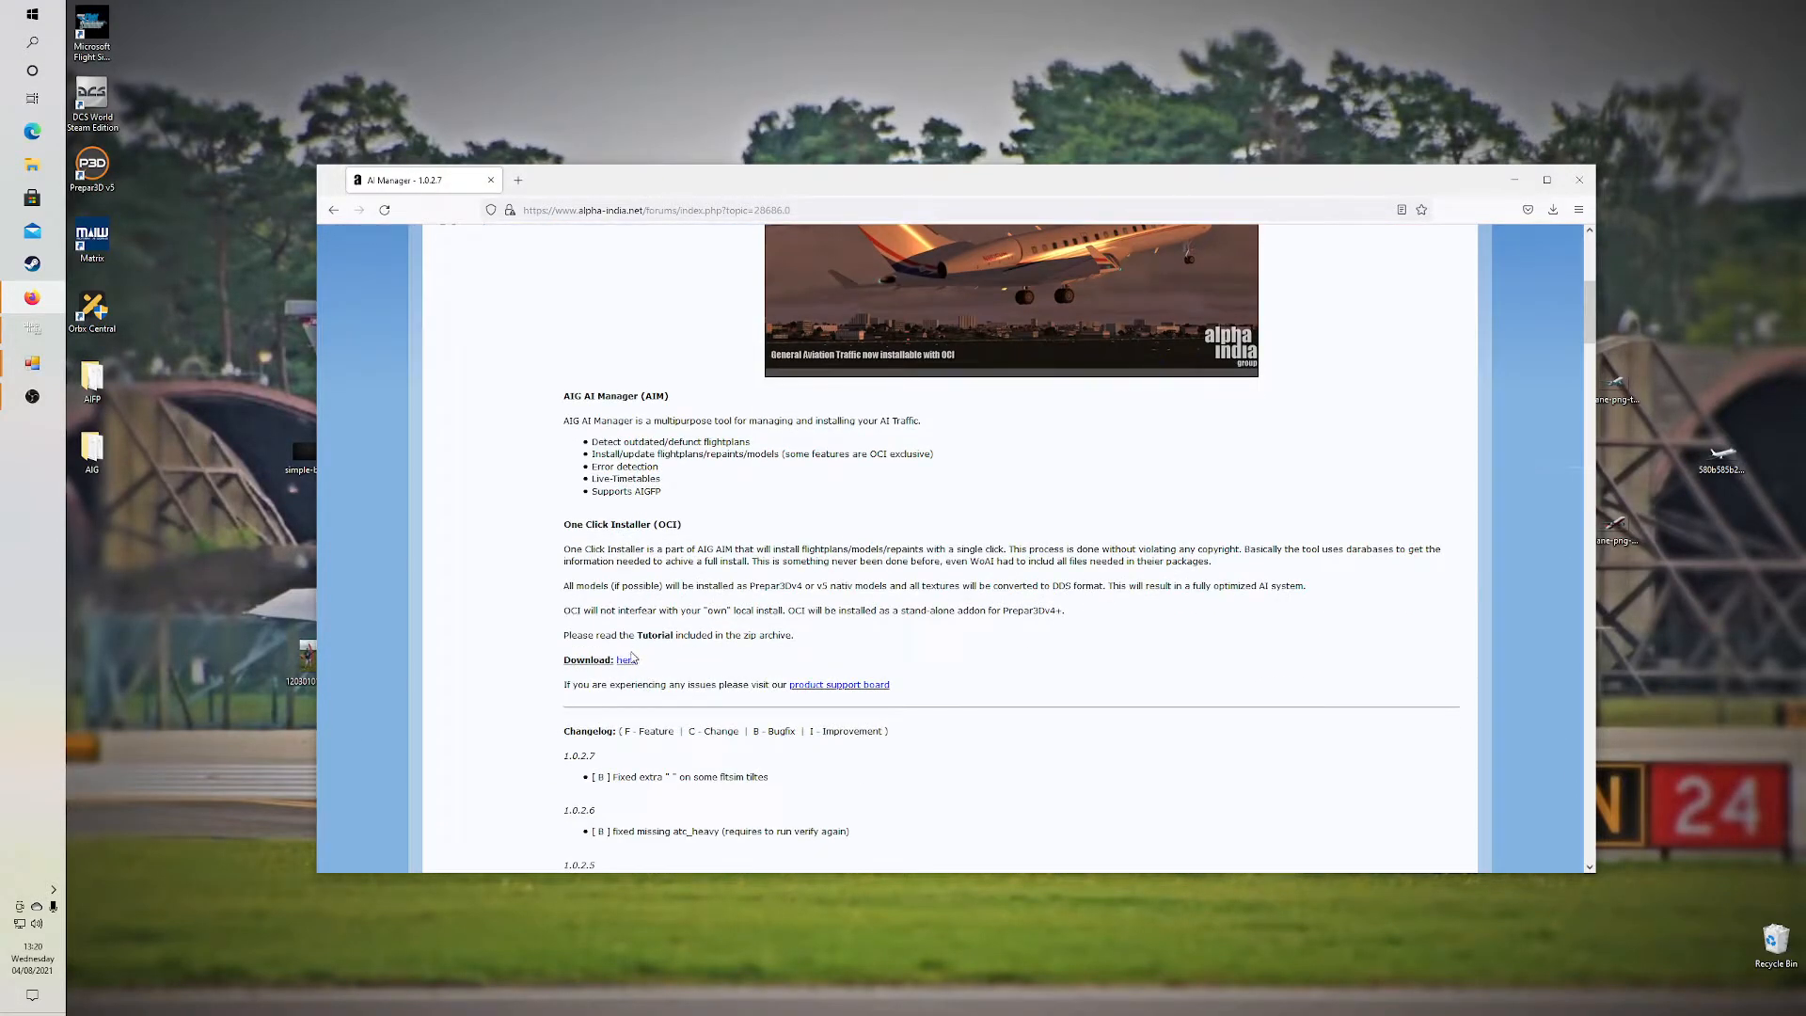
left_click(627, 669)
left_click_drag(1606, 914, 657, 331)
left_click(747, 517)
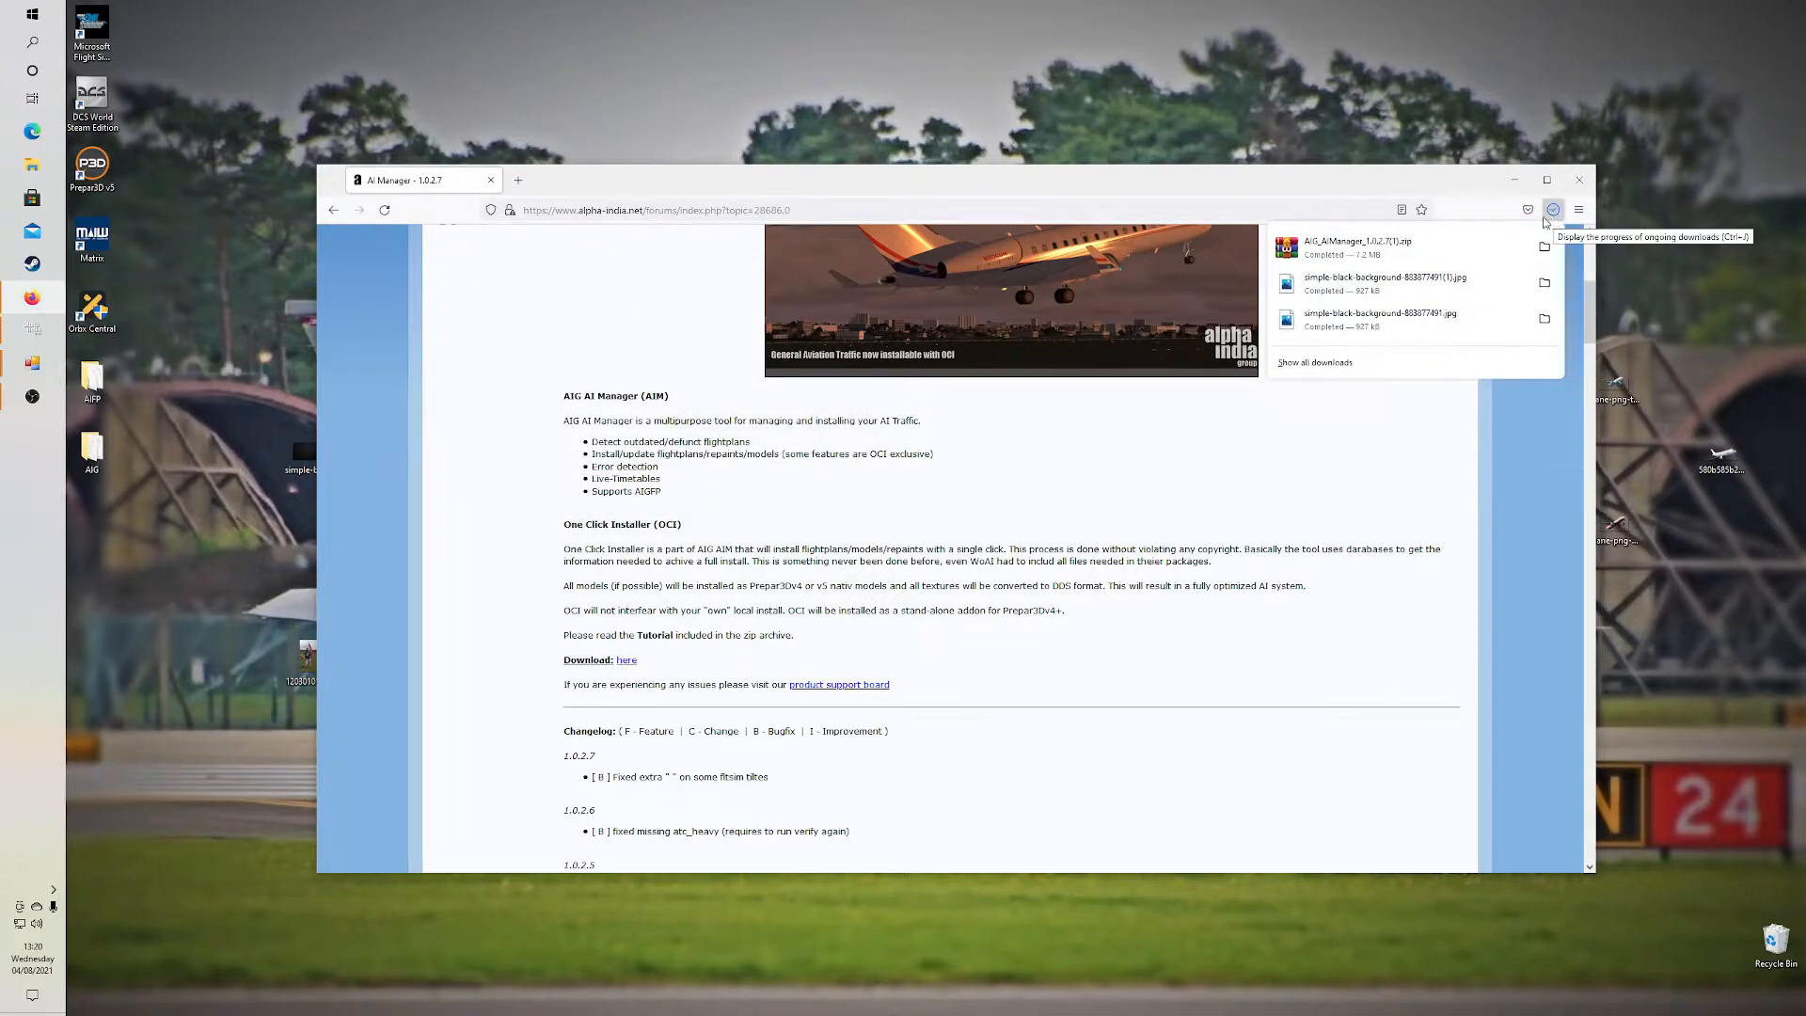
left_click(1397, 262)
left_click_drag(544, 212, 950, 237)
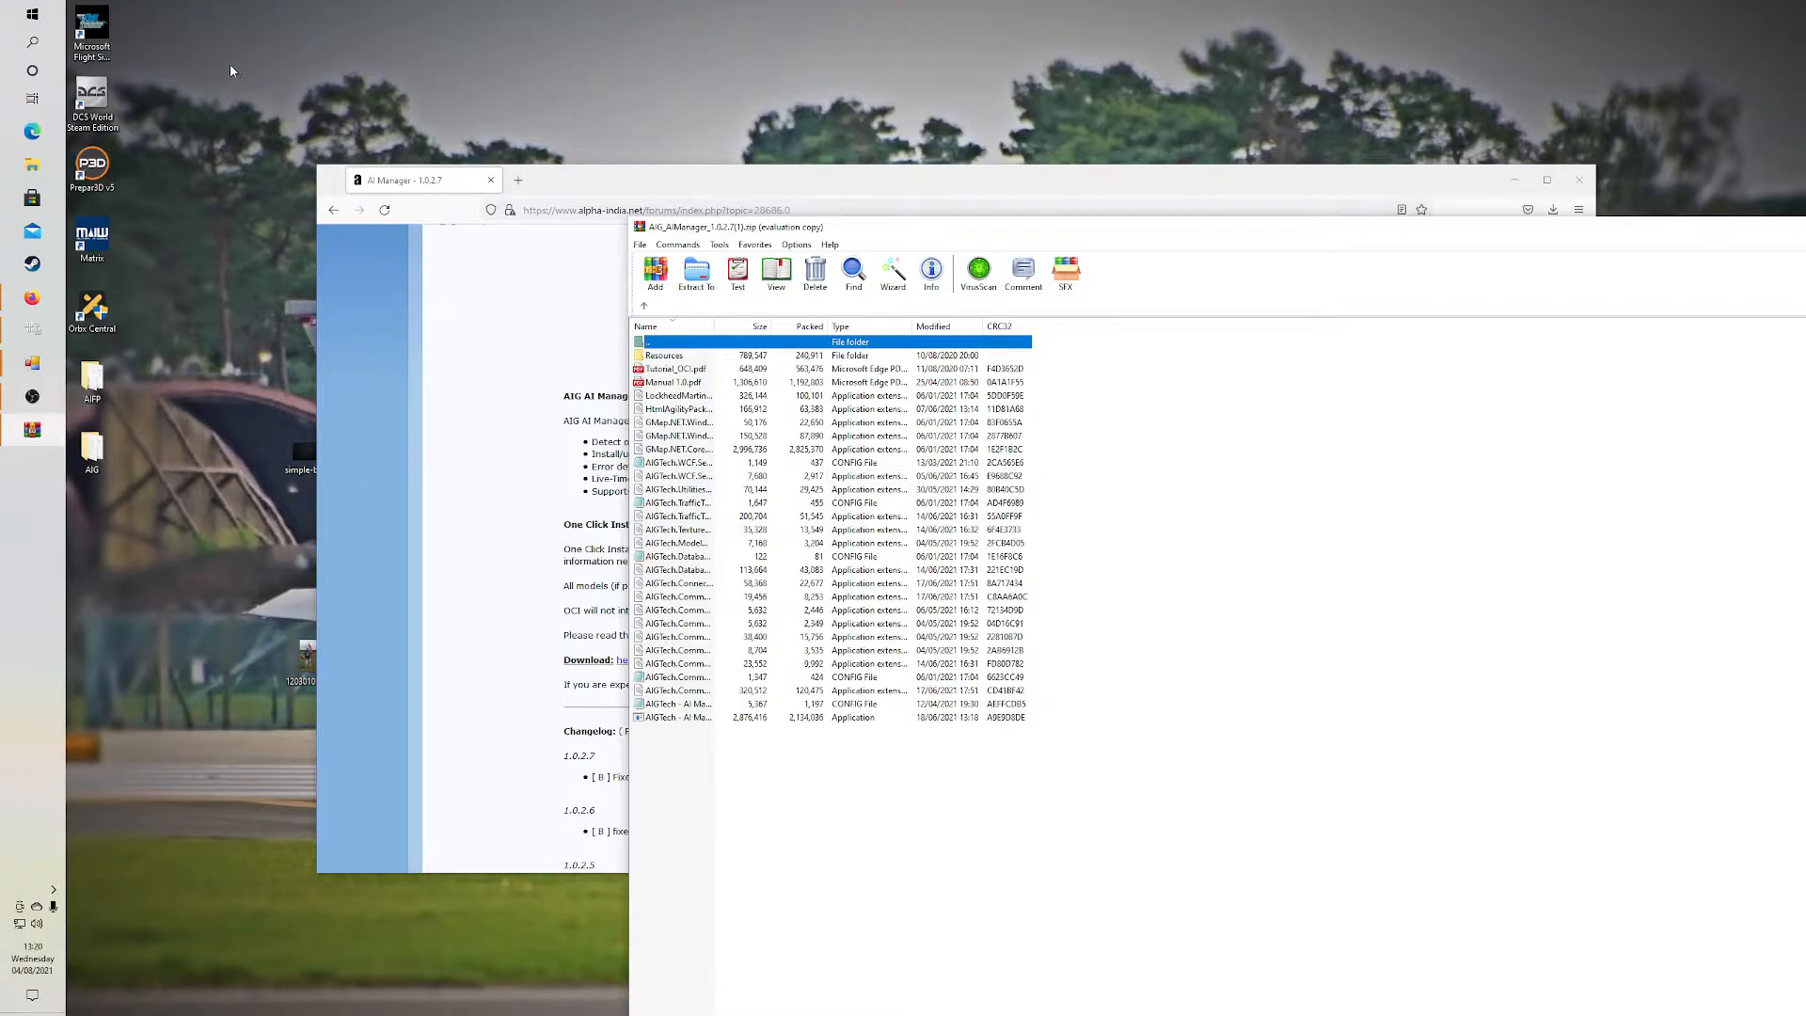
Clear the browser out of the way and create a new desktop folder named AIG2
left_click(1514, 180)
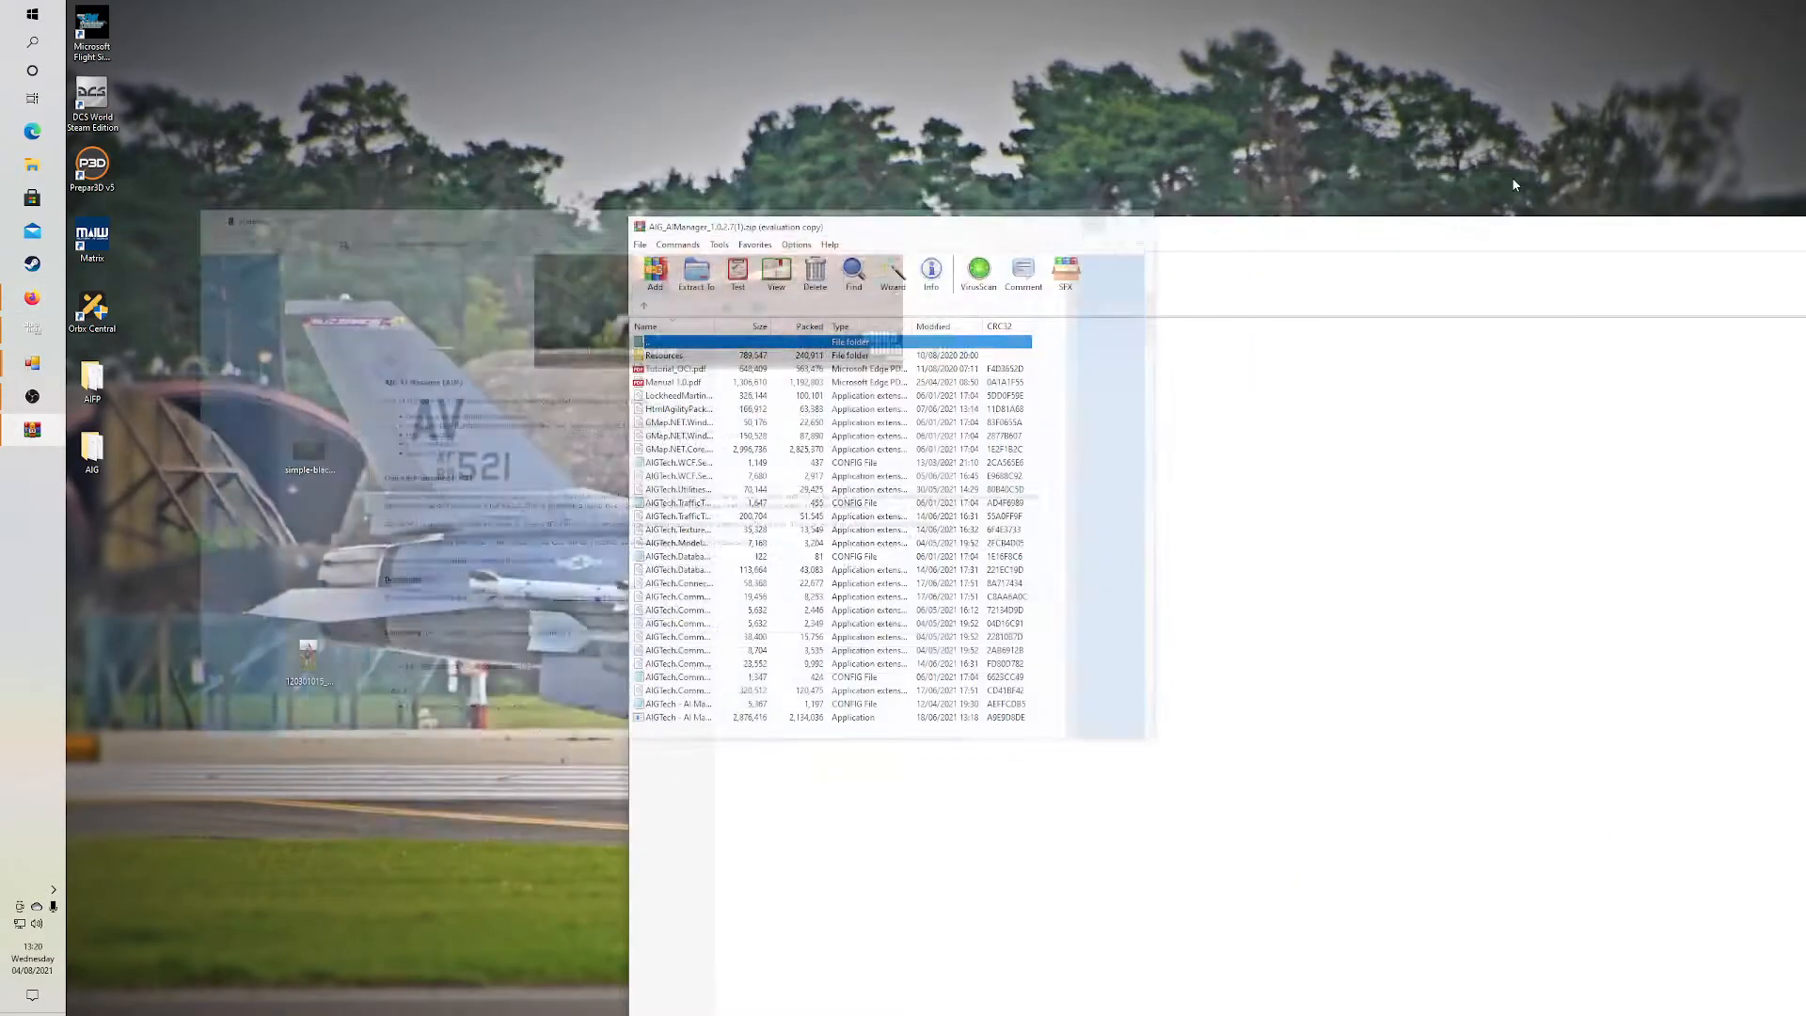
left_click_drag(913, 234, 1263, 63)
right_click(336, 281)
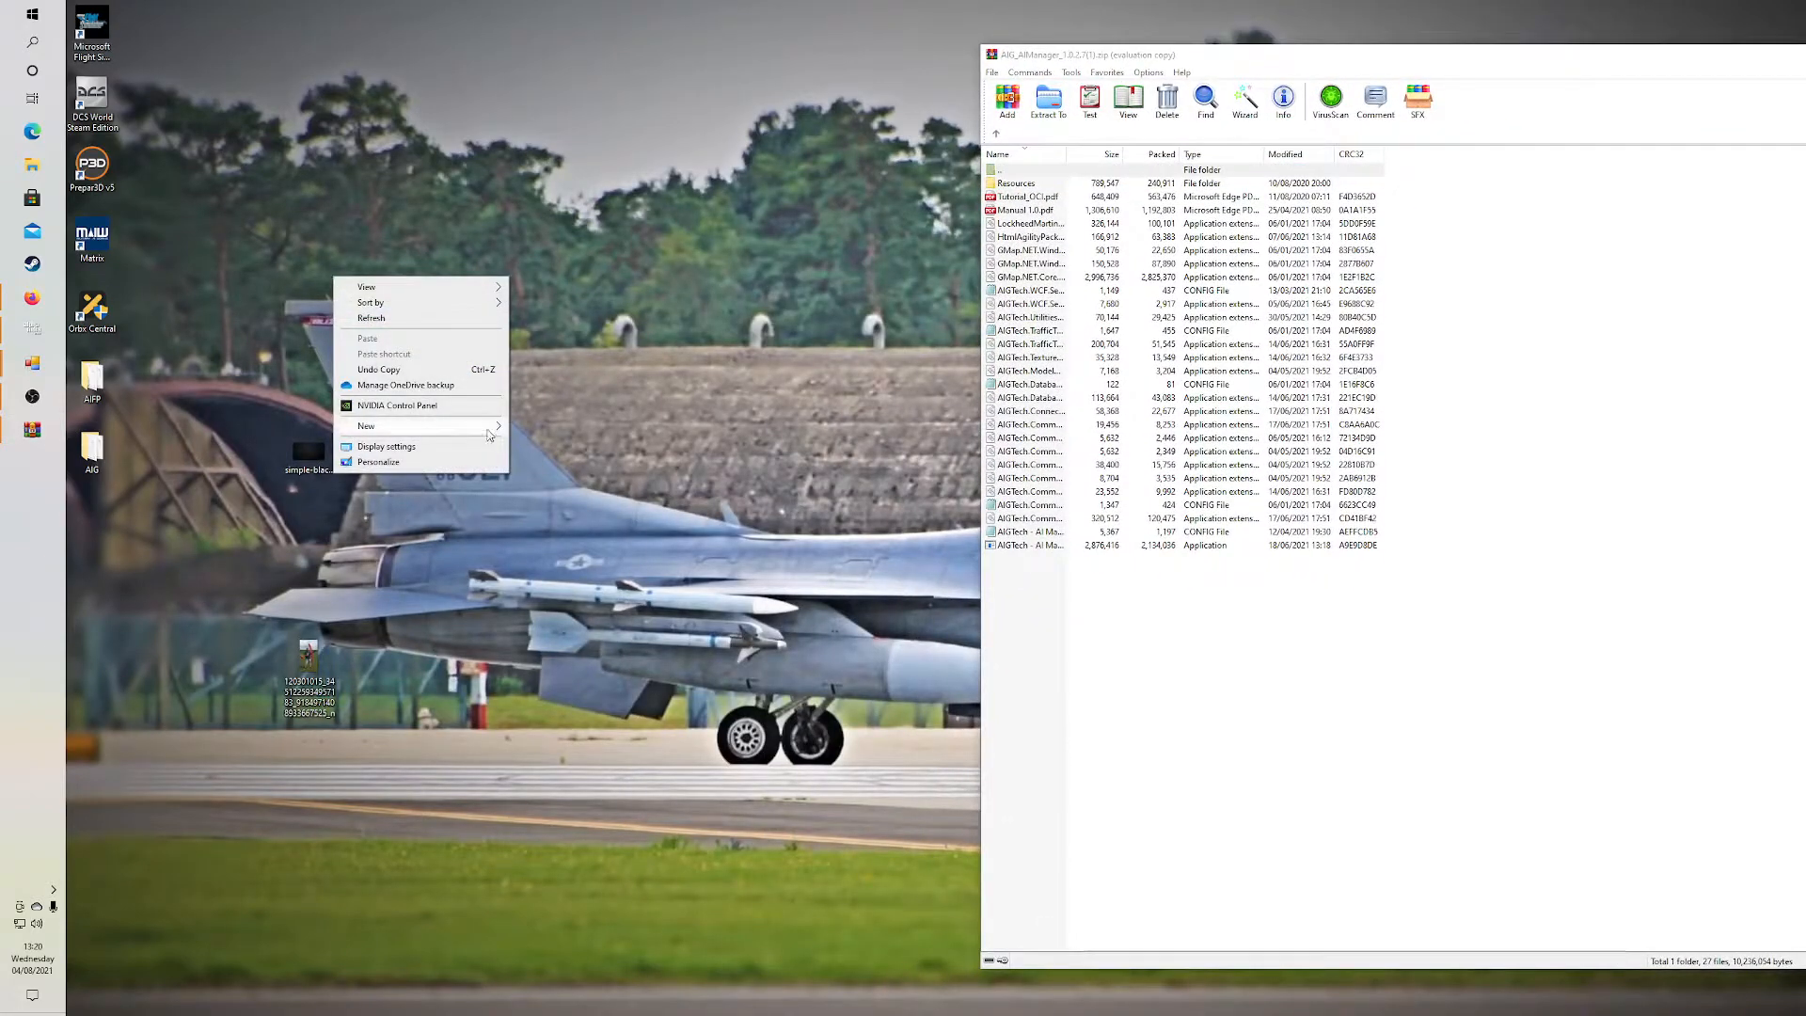
mouse_move(470, 426)
left_click(536, 430)
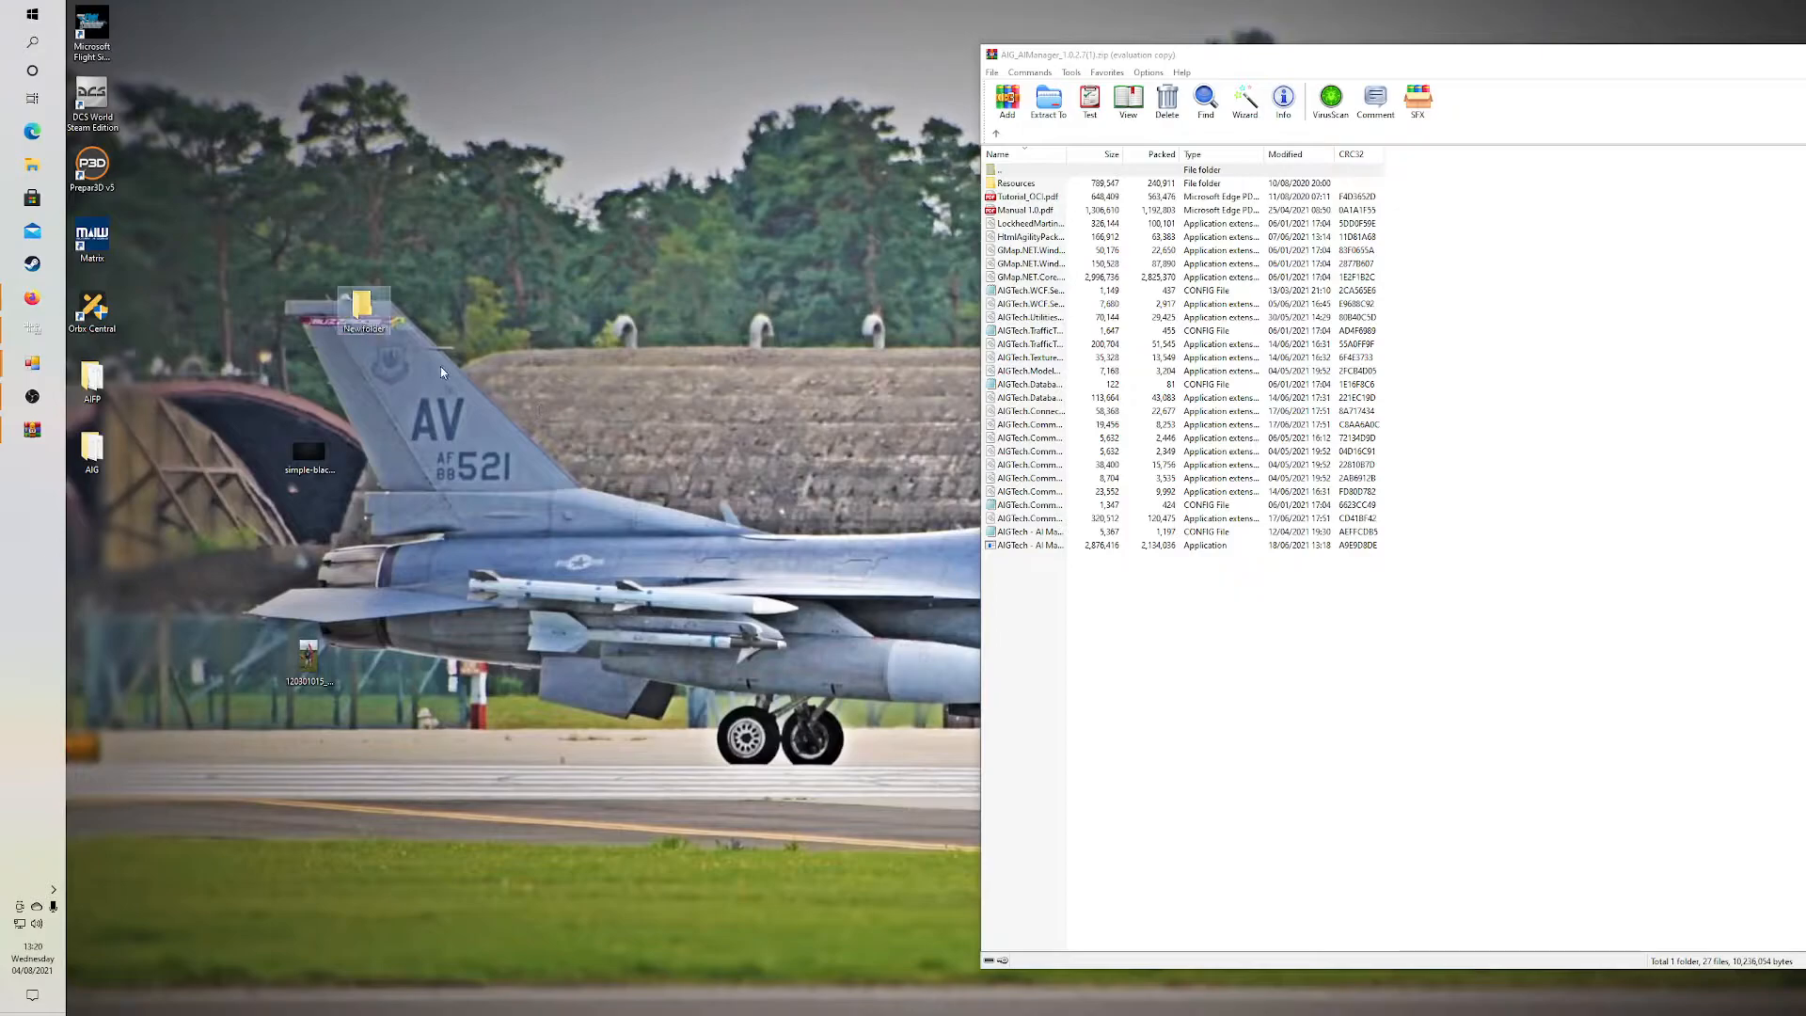
right_click(384, 317)
left_click(431, 600)
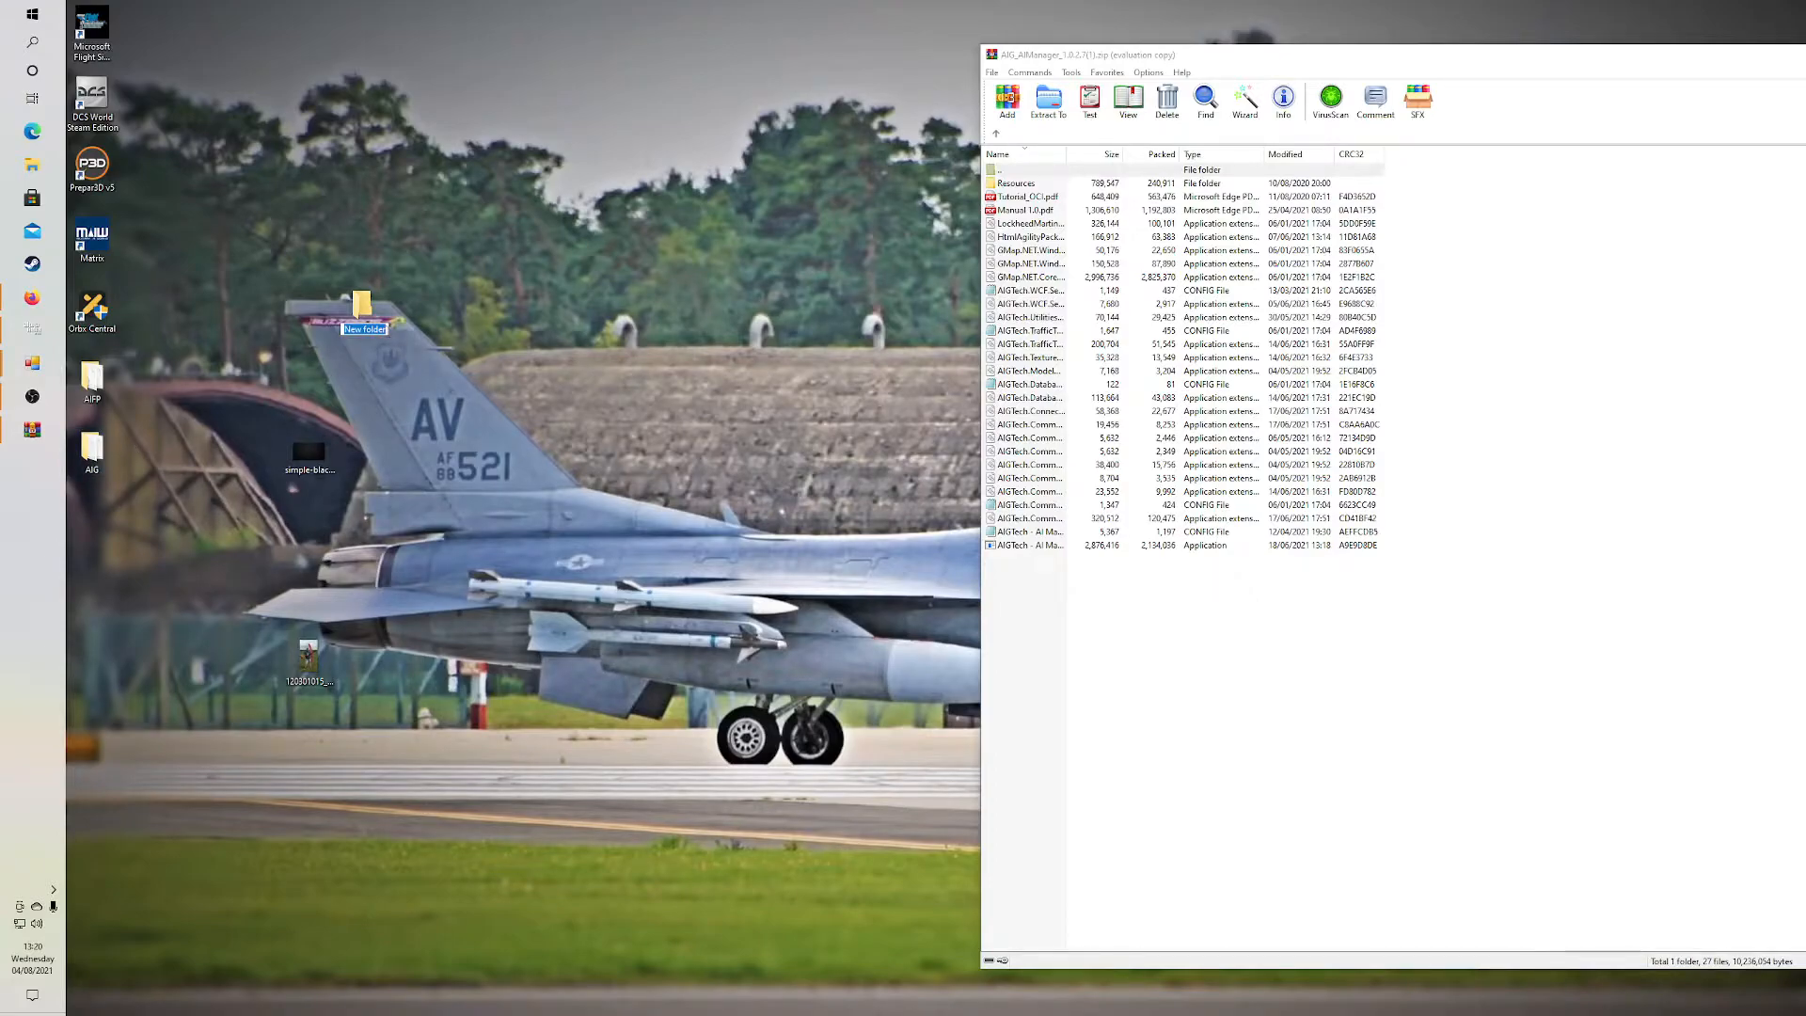
type("AIG2")
left_click(315, 131)
Extract all files of the AI Manager archive into the AIG2 desktop folder and close the archive
left_click_drag(390, 320, 435, 428)
left_click_drag(1418, 176, 420, 464)
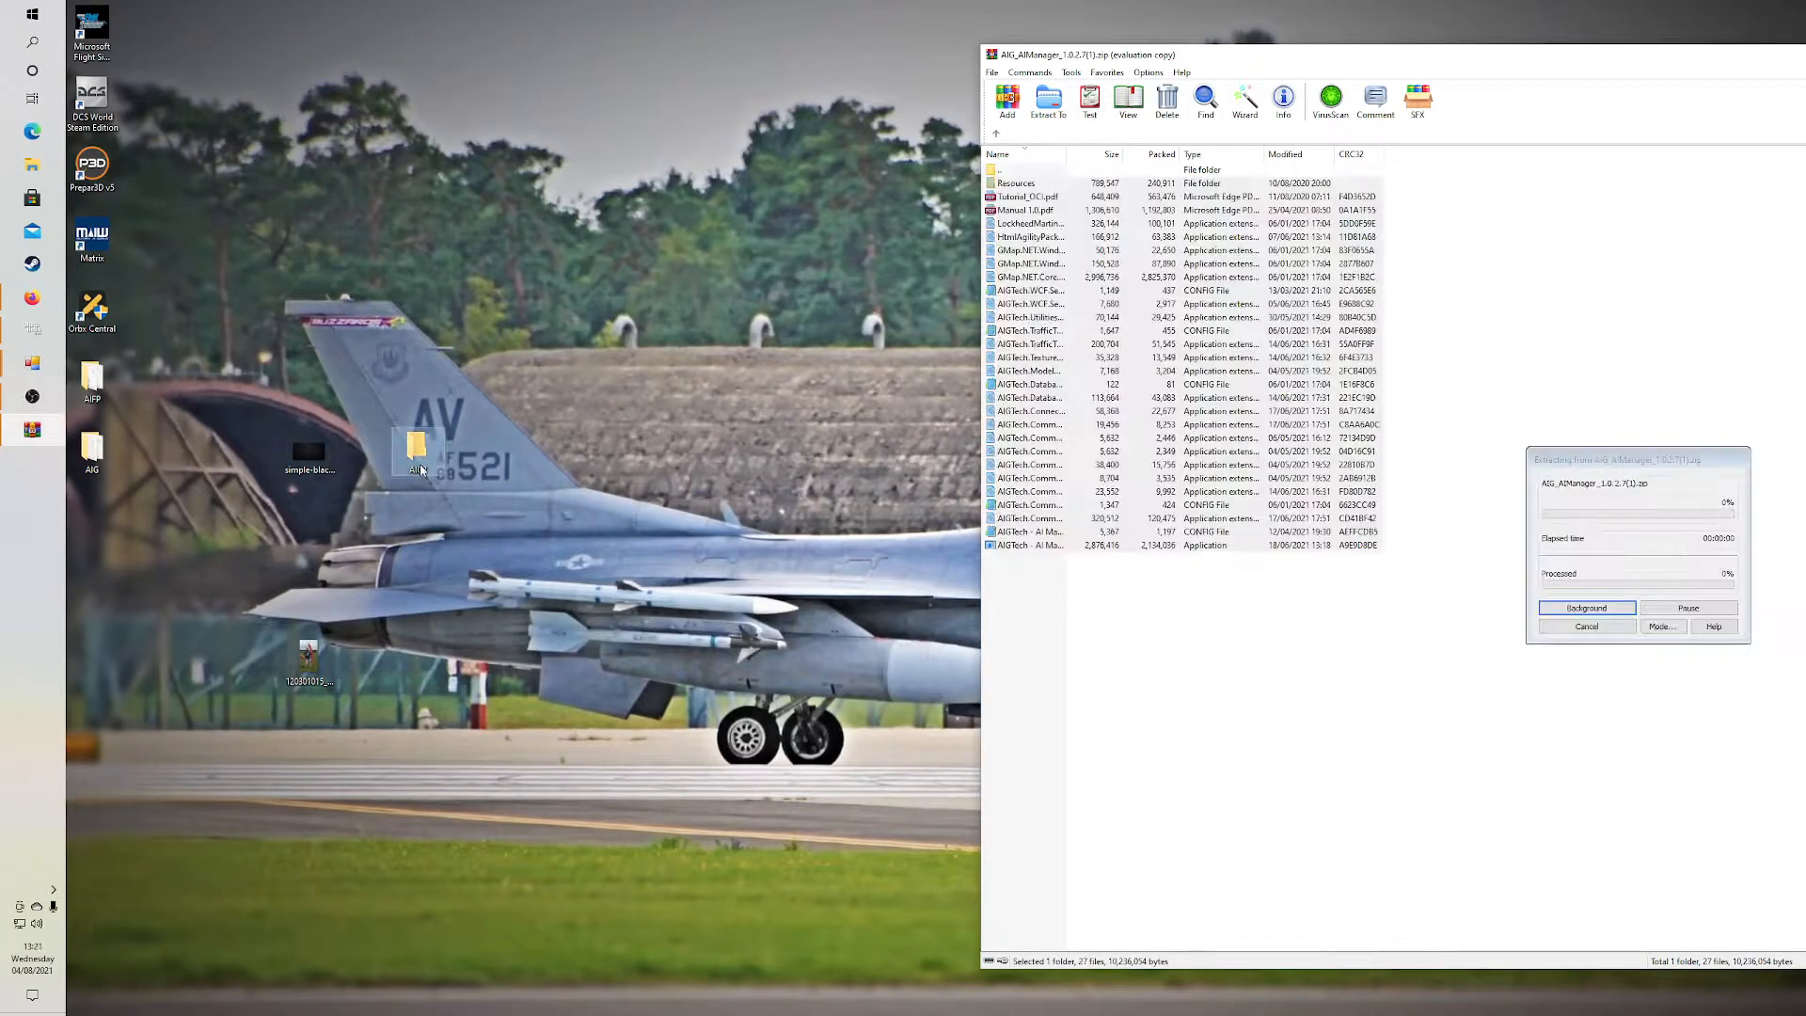
left_click_drag(1425, 61, 876, 122)
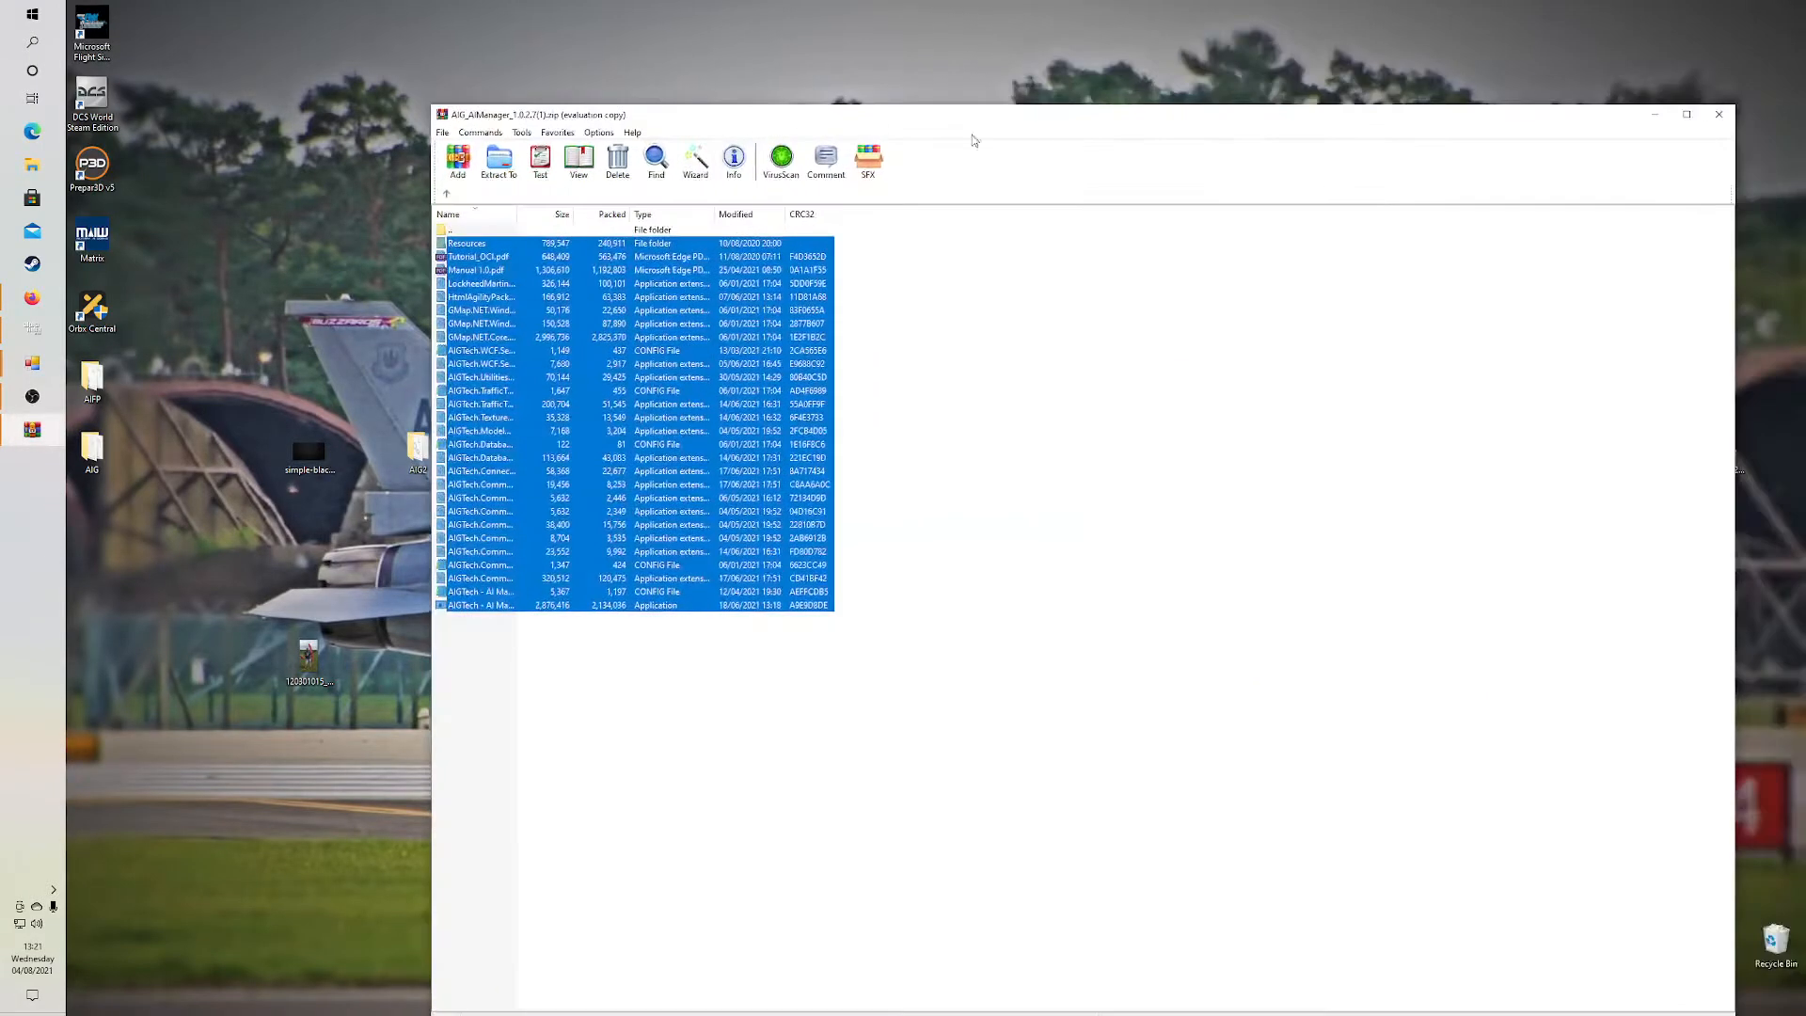
left_click(1719, 113)
Open the AIG2 folder and create a subfolder named Addon in it
double_click(434, 465)
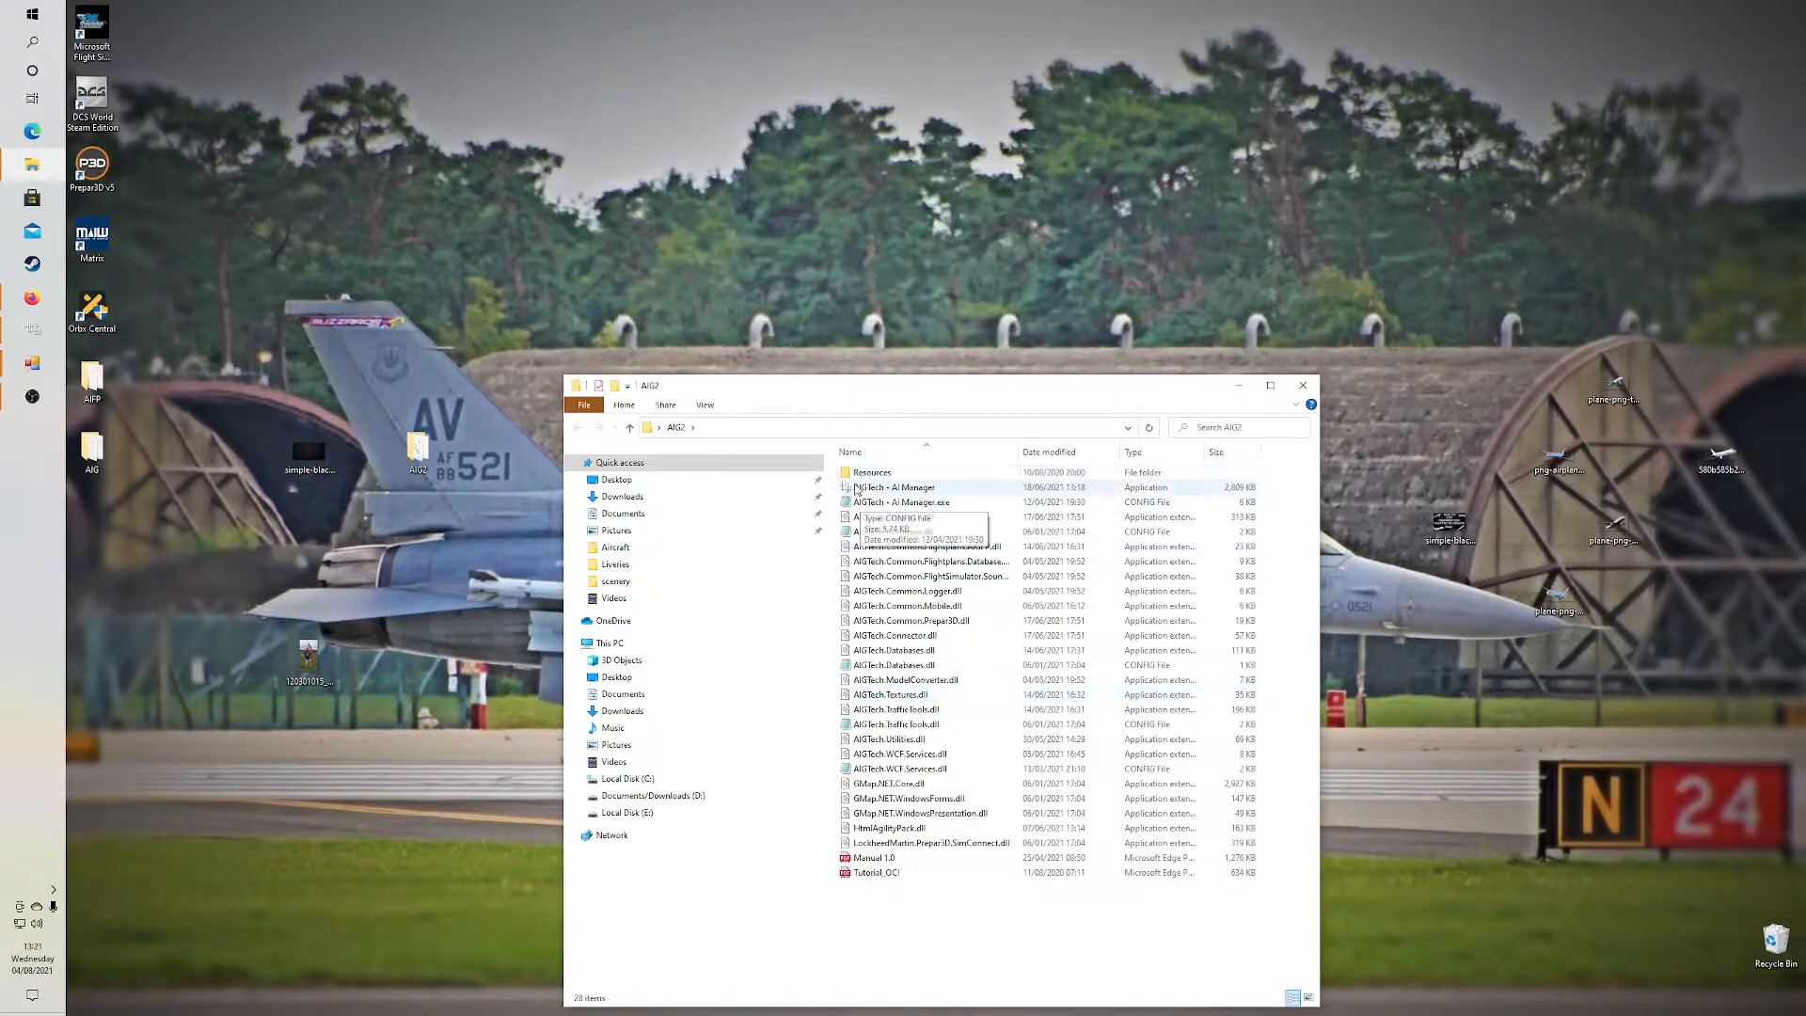
right_click(882, 969)
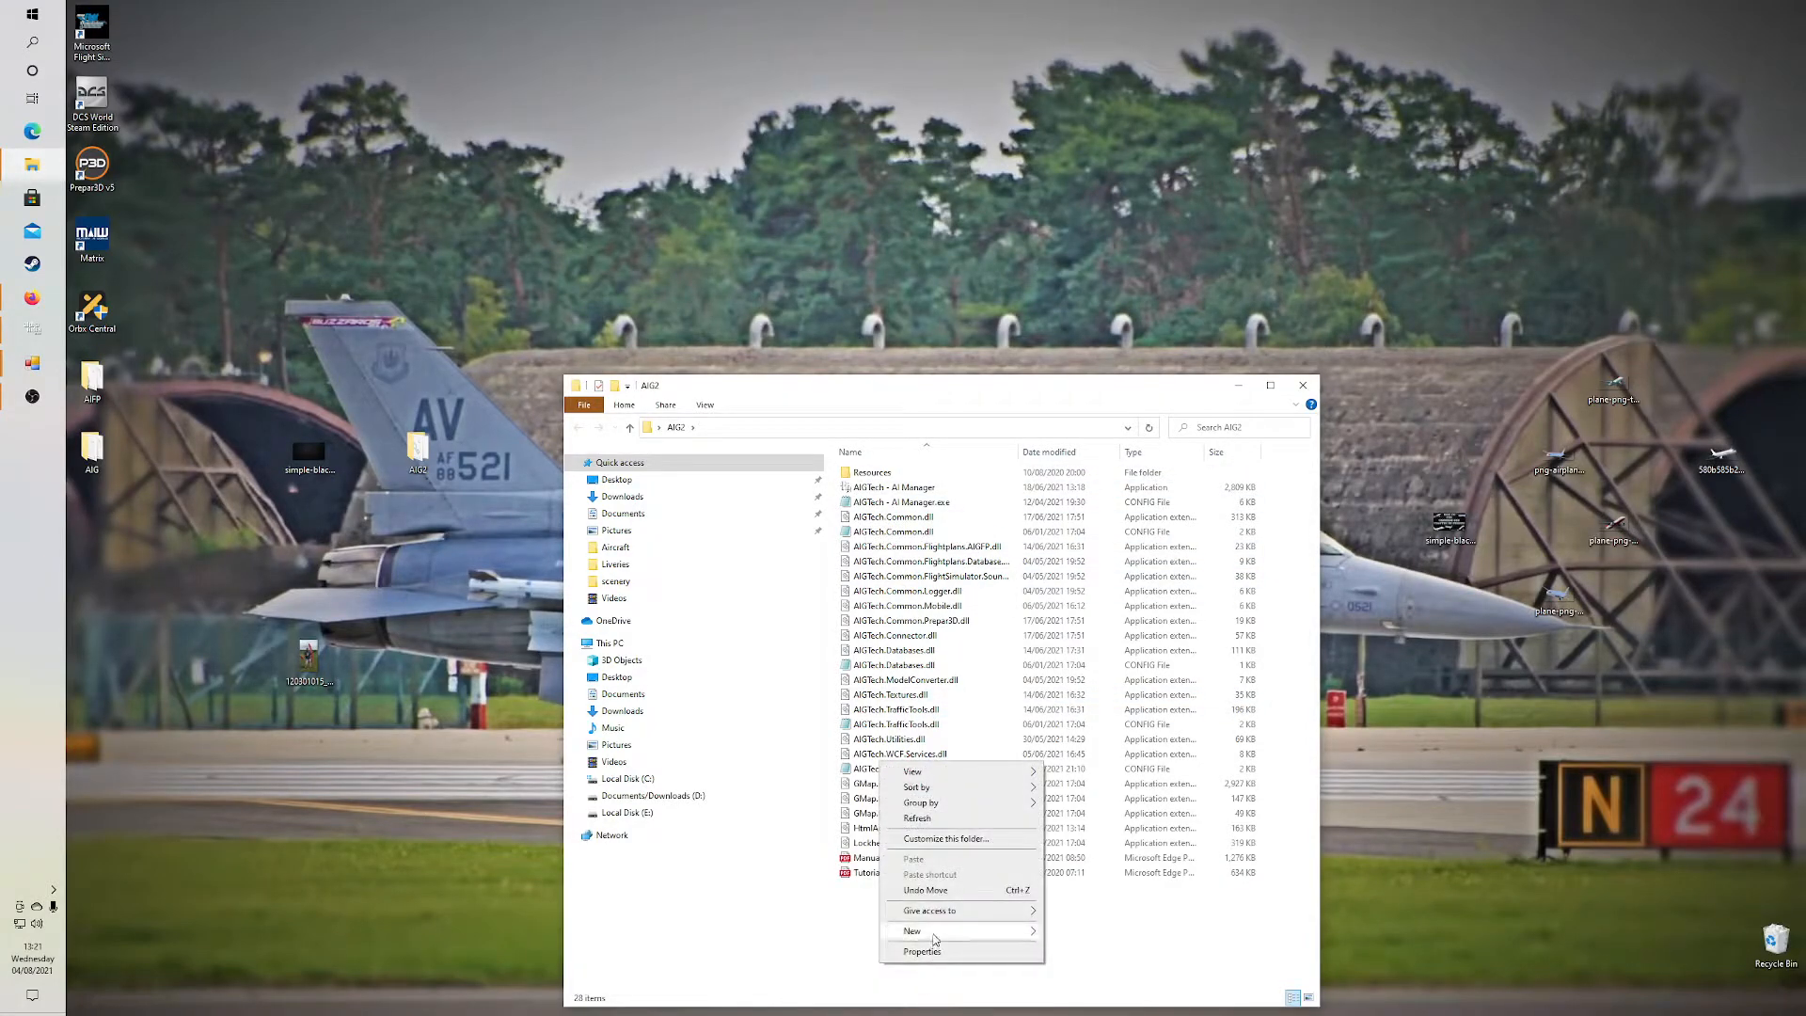
mouse_move(934, 932)
left_click(1091, 833)
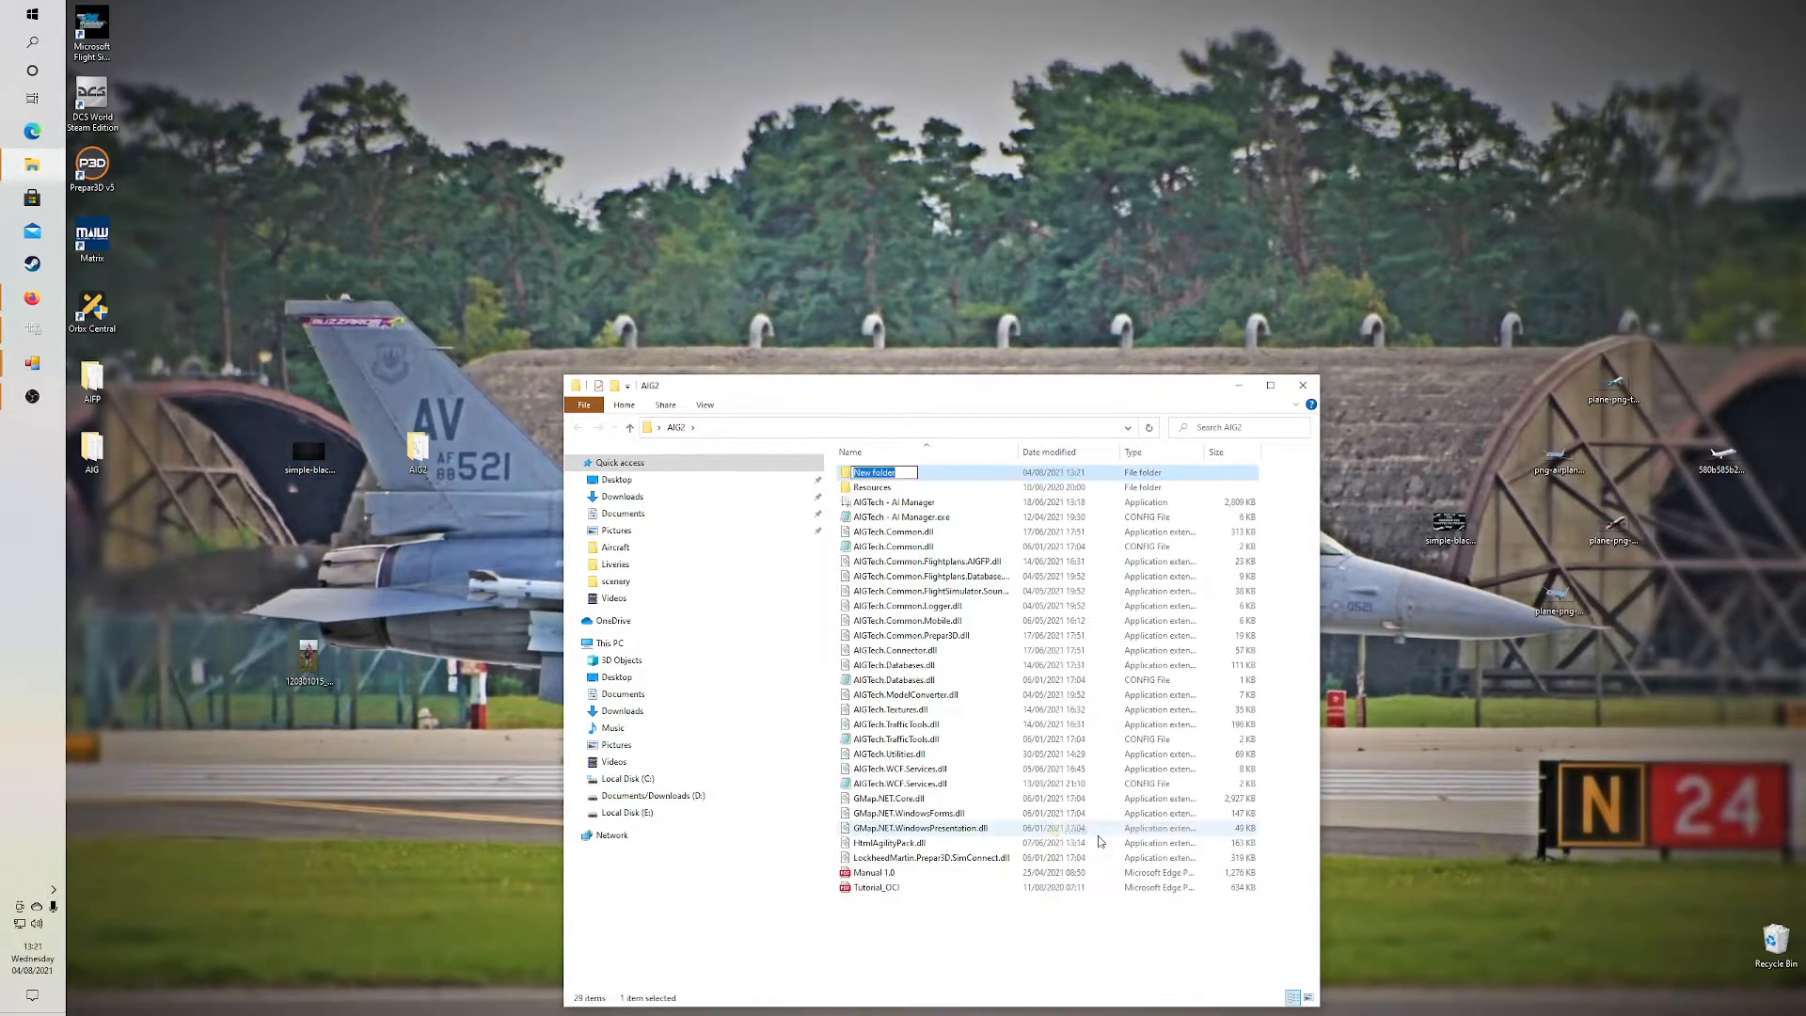
key("BackSpace")
type("Addon")
key("BackSpace")
key("Return")
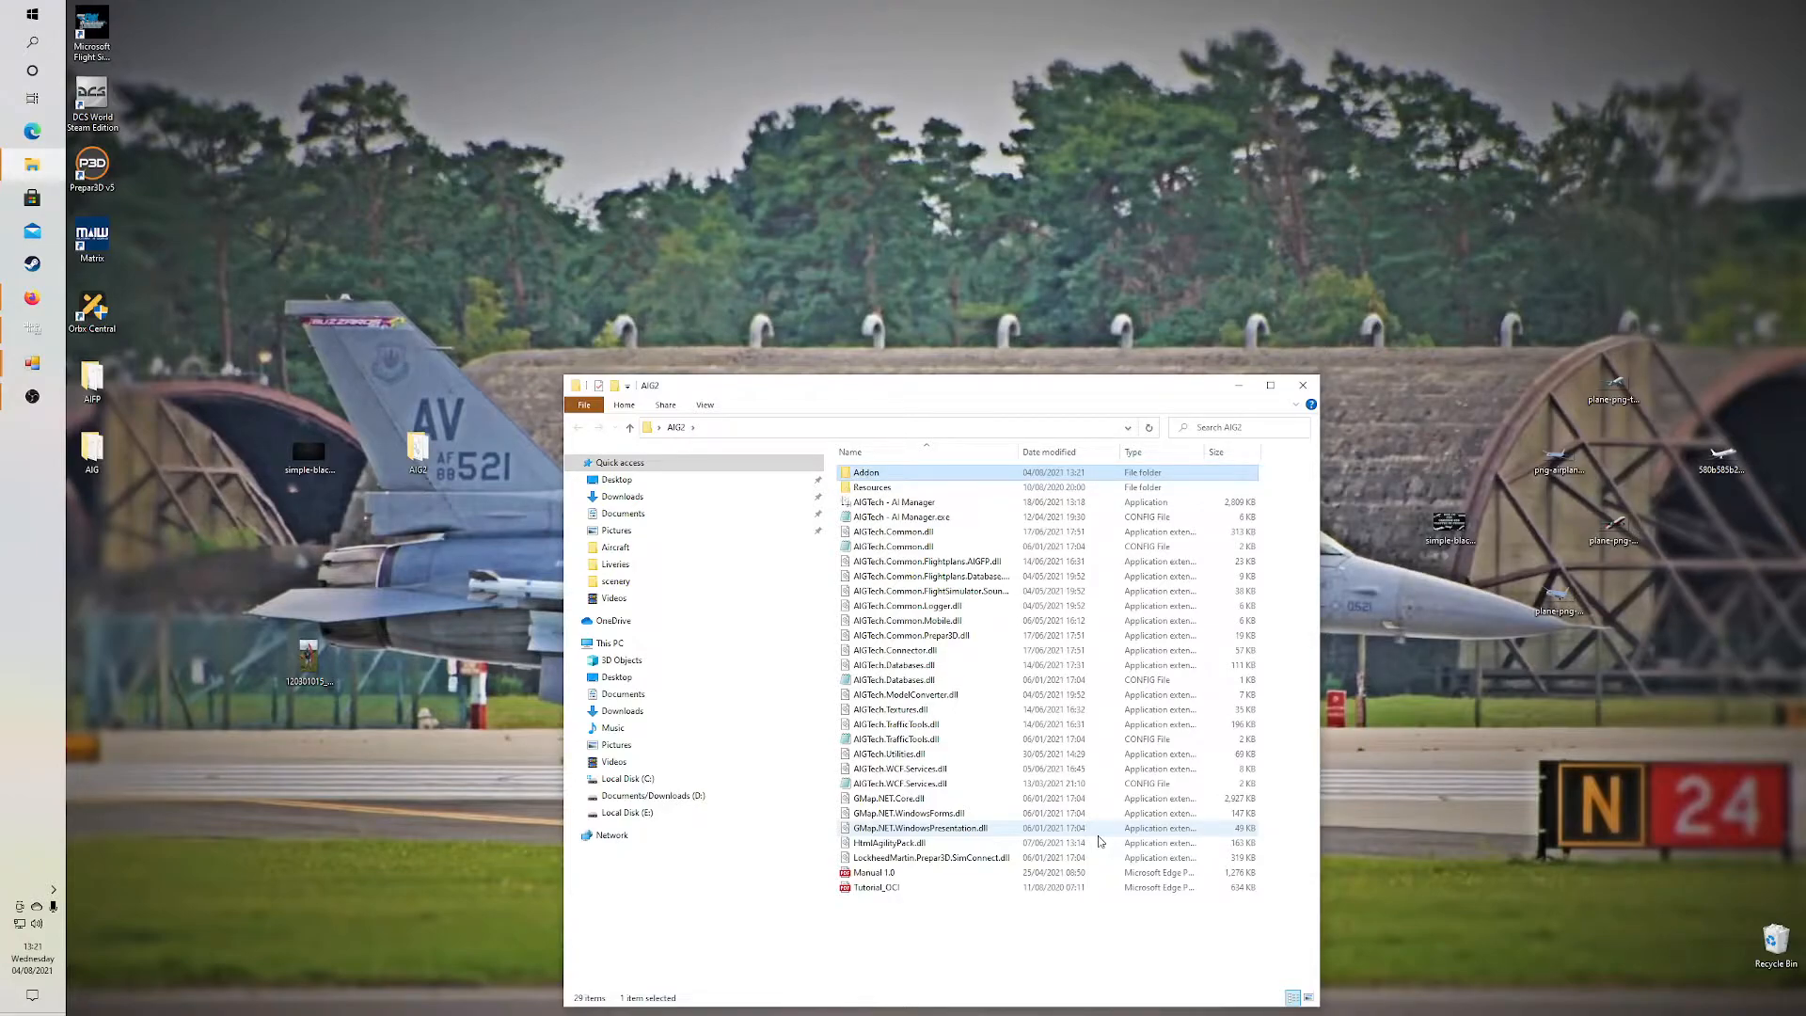
Rename the Addon subfolder as Addons, look inside it and close the folder window
right_click(881, 471)
left_click(924, 764)
left_click(896, 472)
type("s")
key("Return")
double_click(893, 477)
left_click(580, 428)
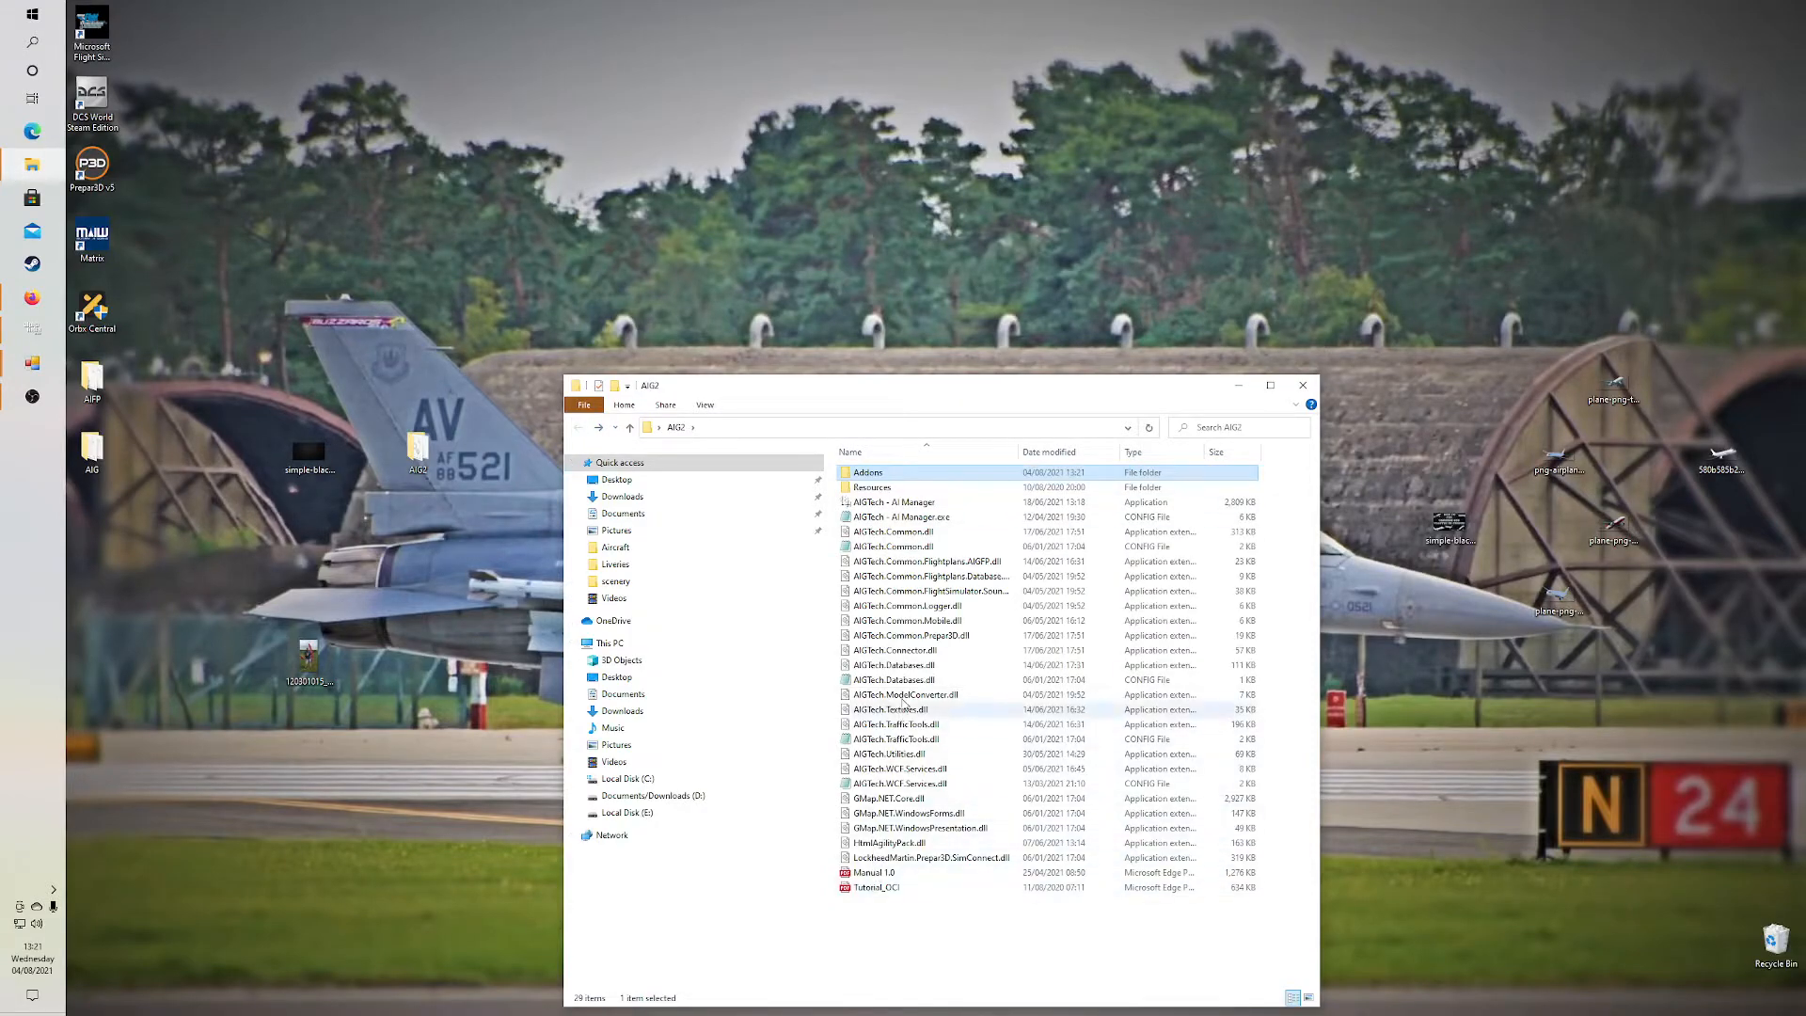
left_click_drag(868, 390, 894, 199)
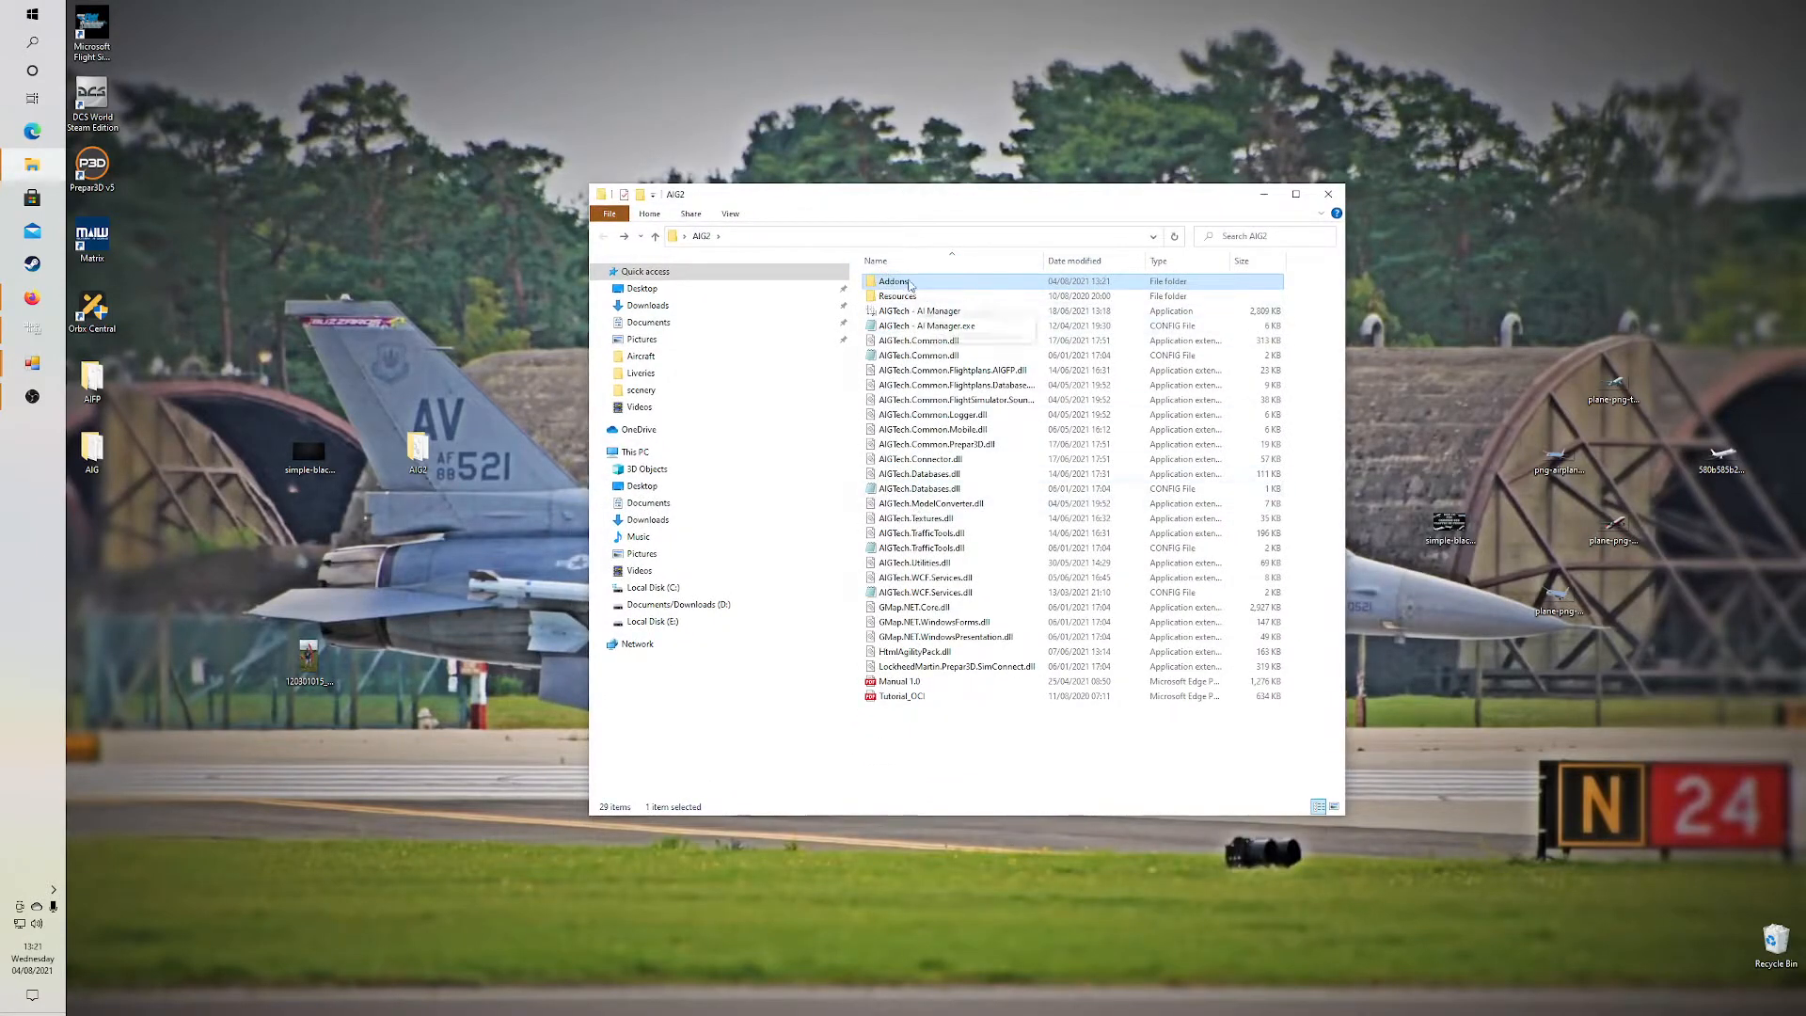
left_click(1328, 194)
Move the AIG2 folder to a free spot on the desktop and delete it
left_click_drag(426, 470, 318, 191)
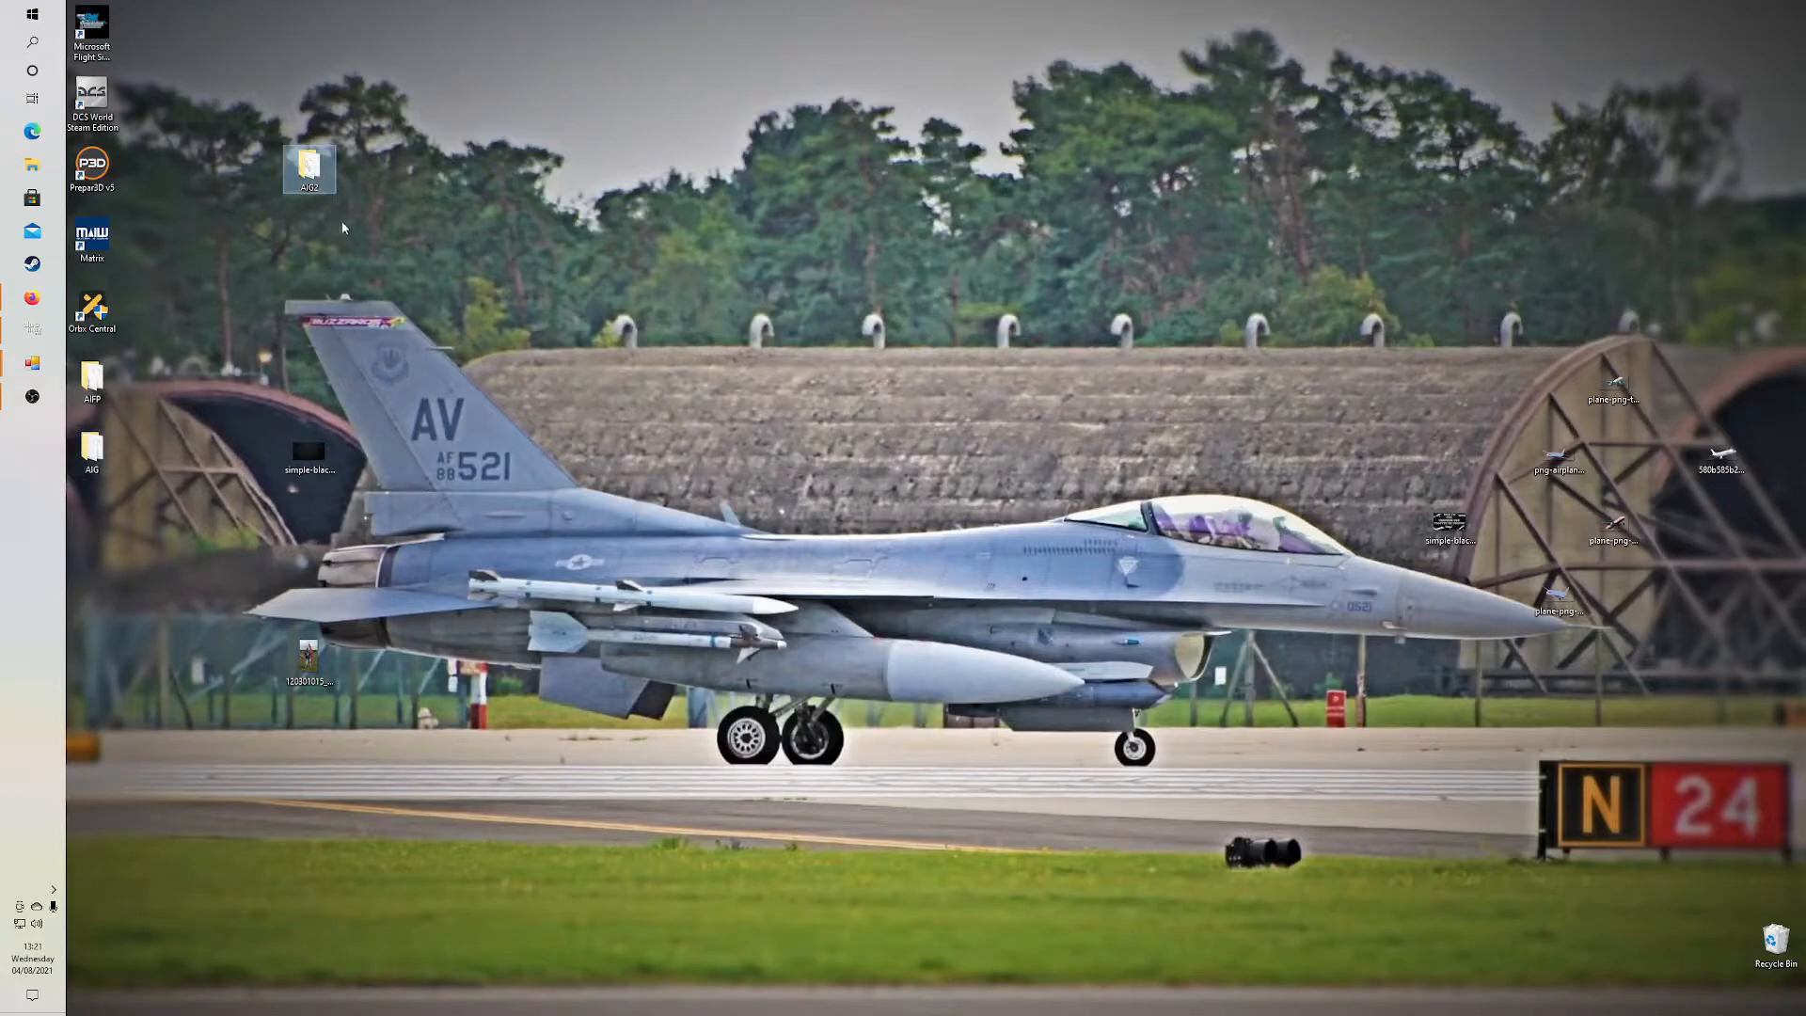
right_click(316, 179)
left_click(367, 446)
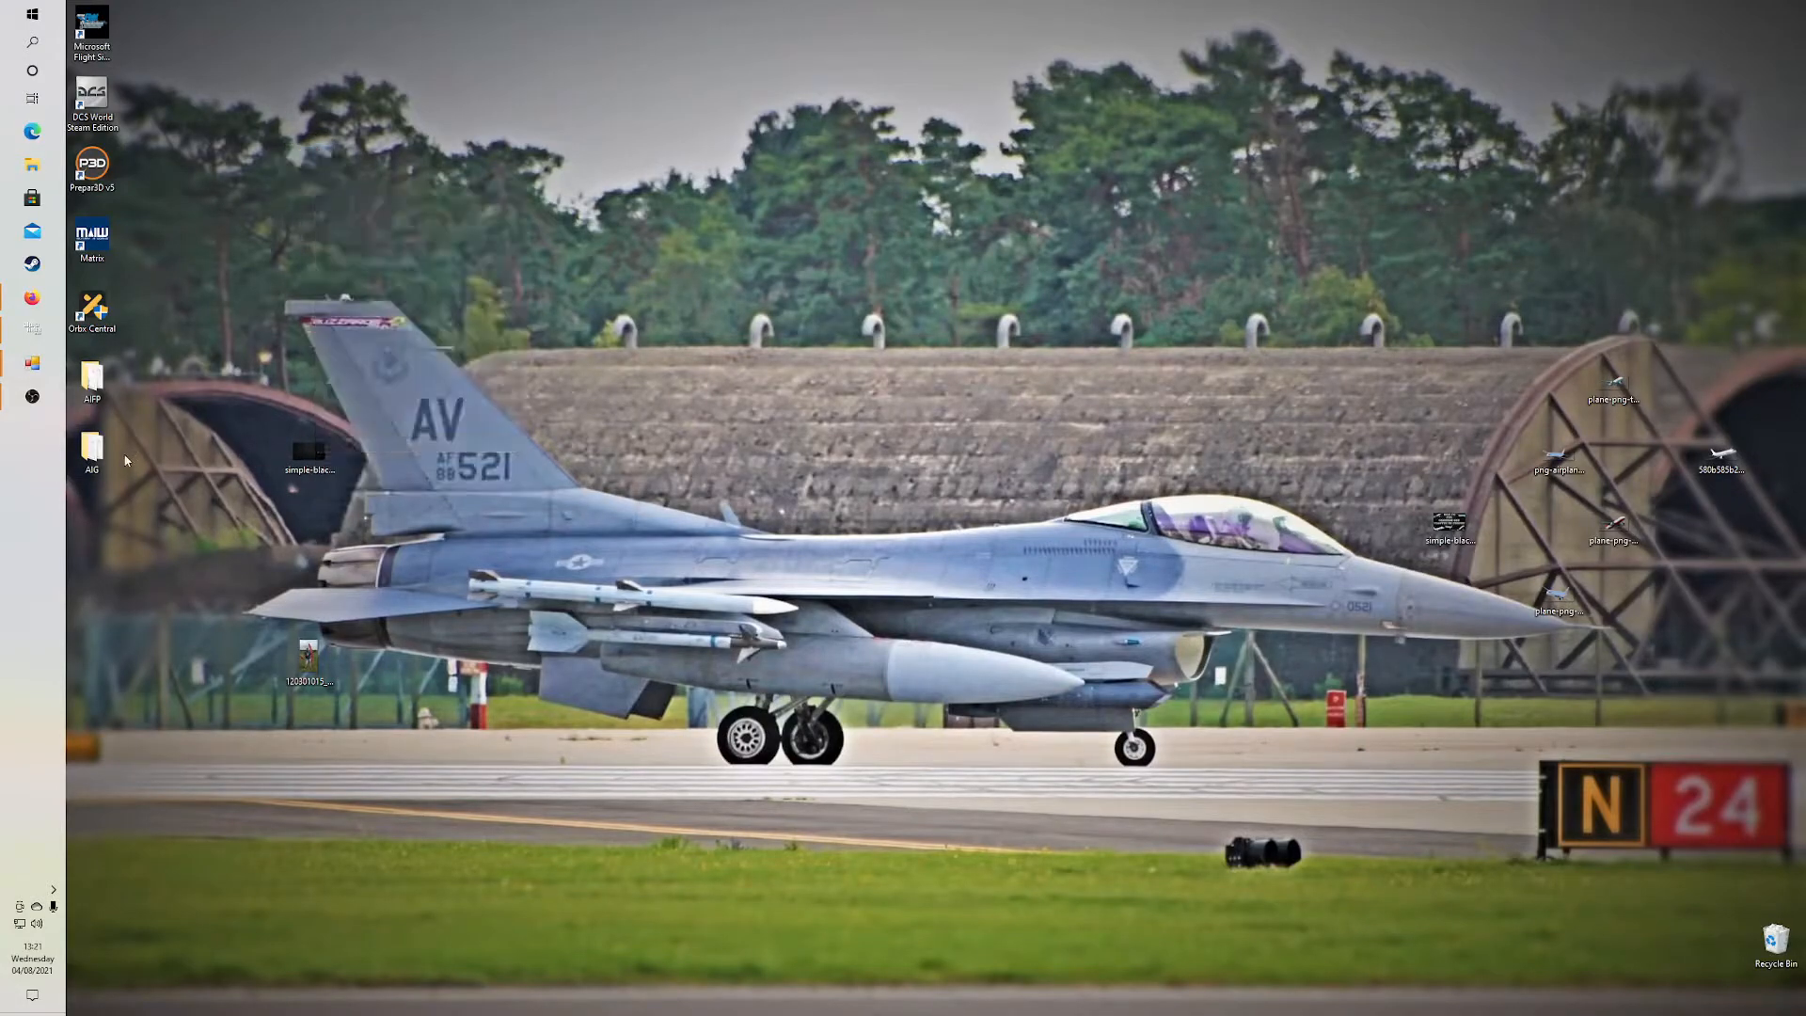
Open the existing AIG desktop folder and close both AI Flight Planner windows
double_click(94, 449)
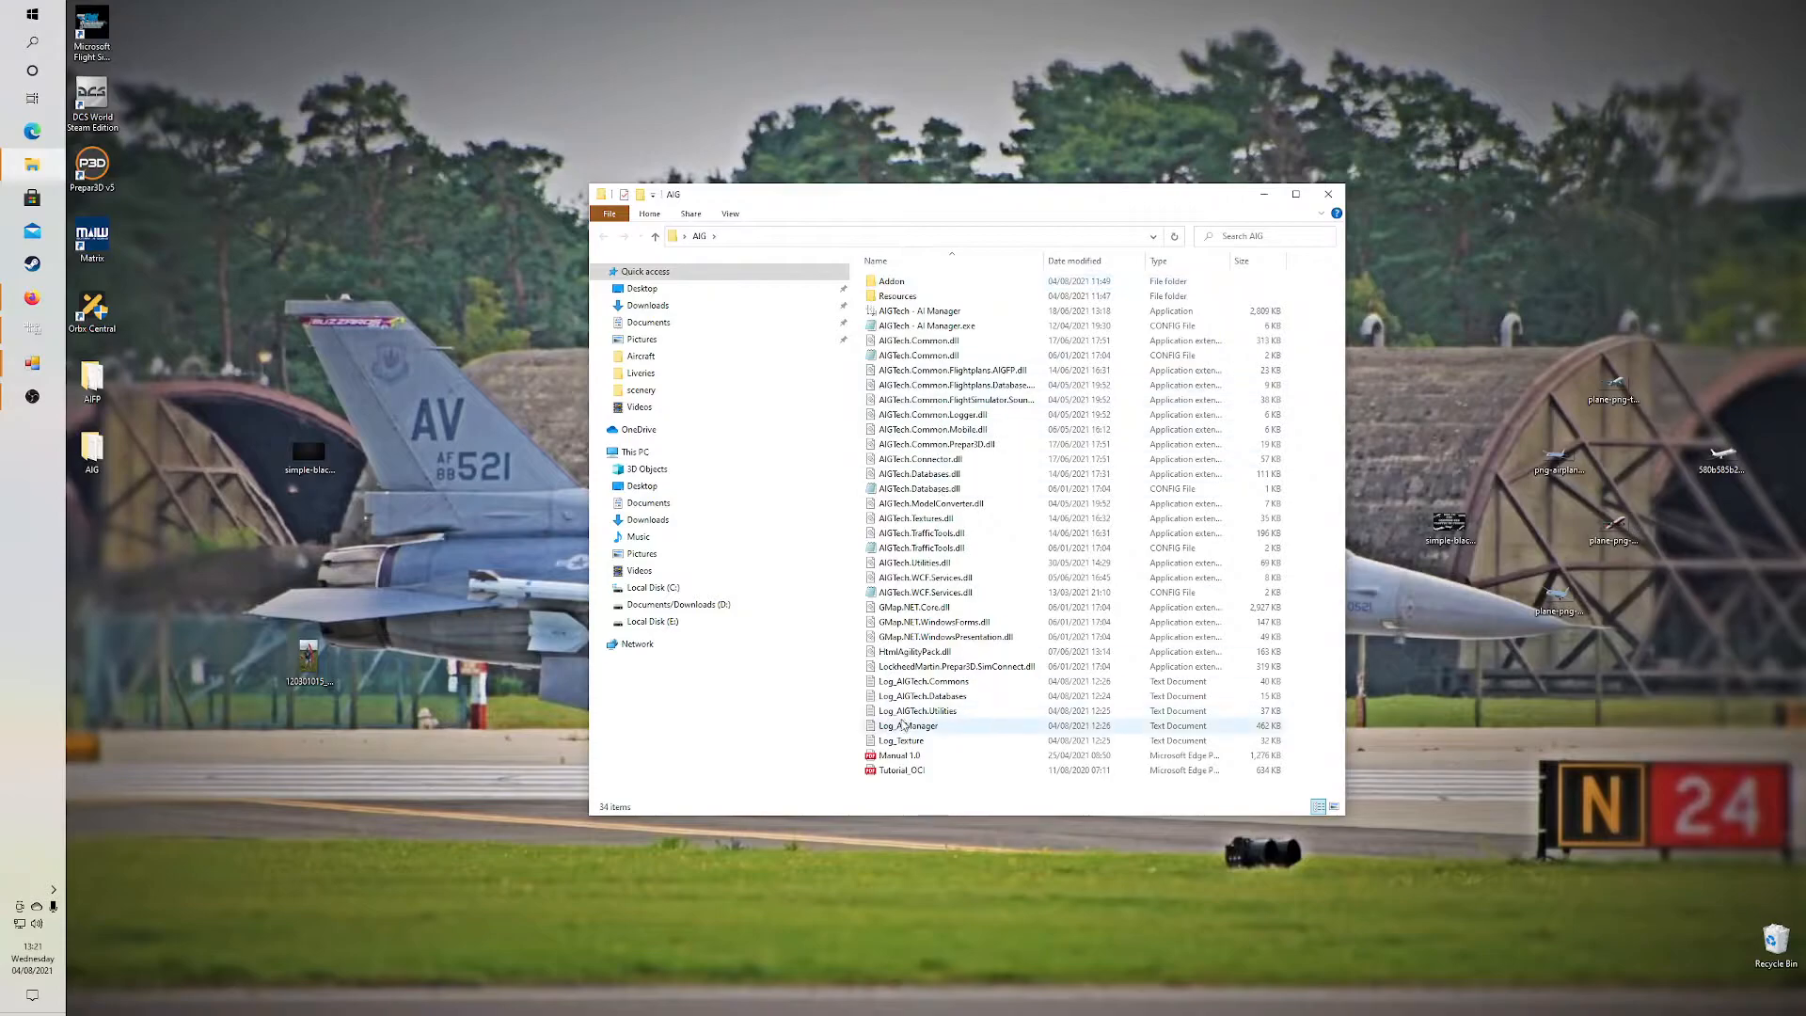
left_click(32, 362)
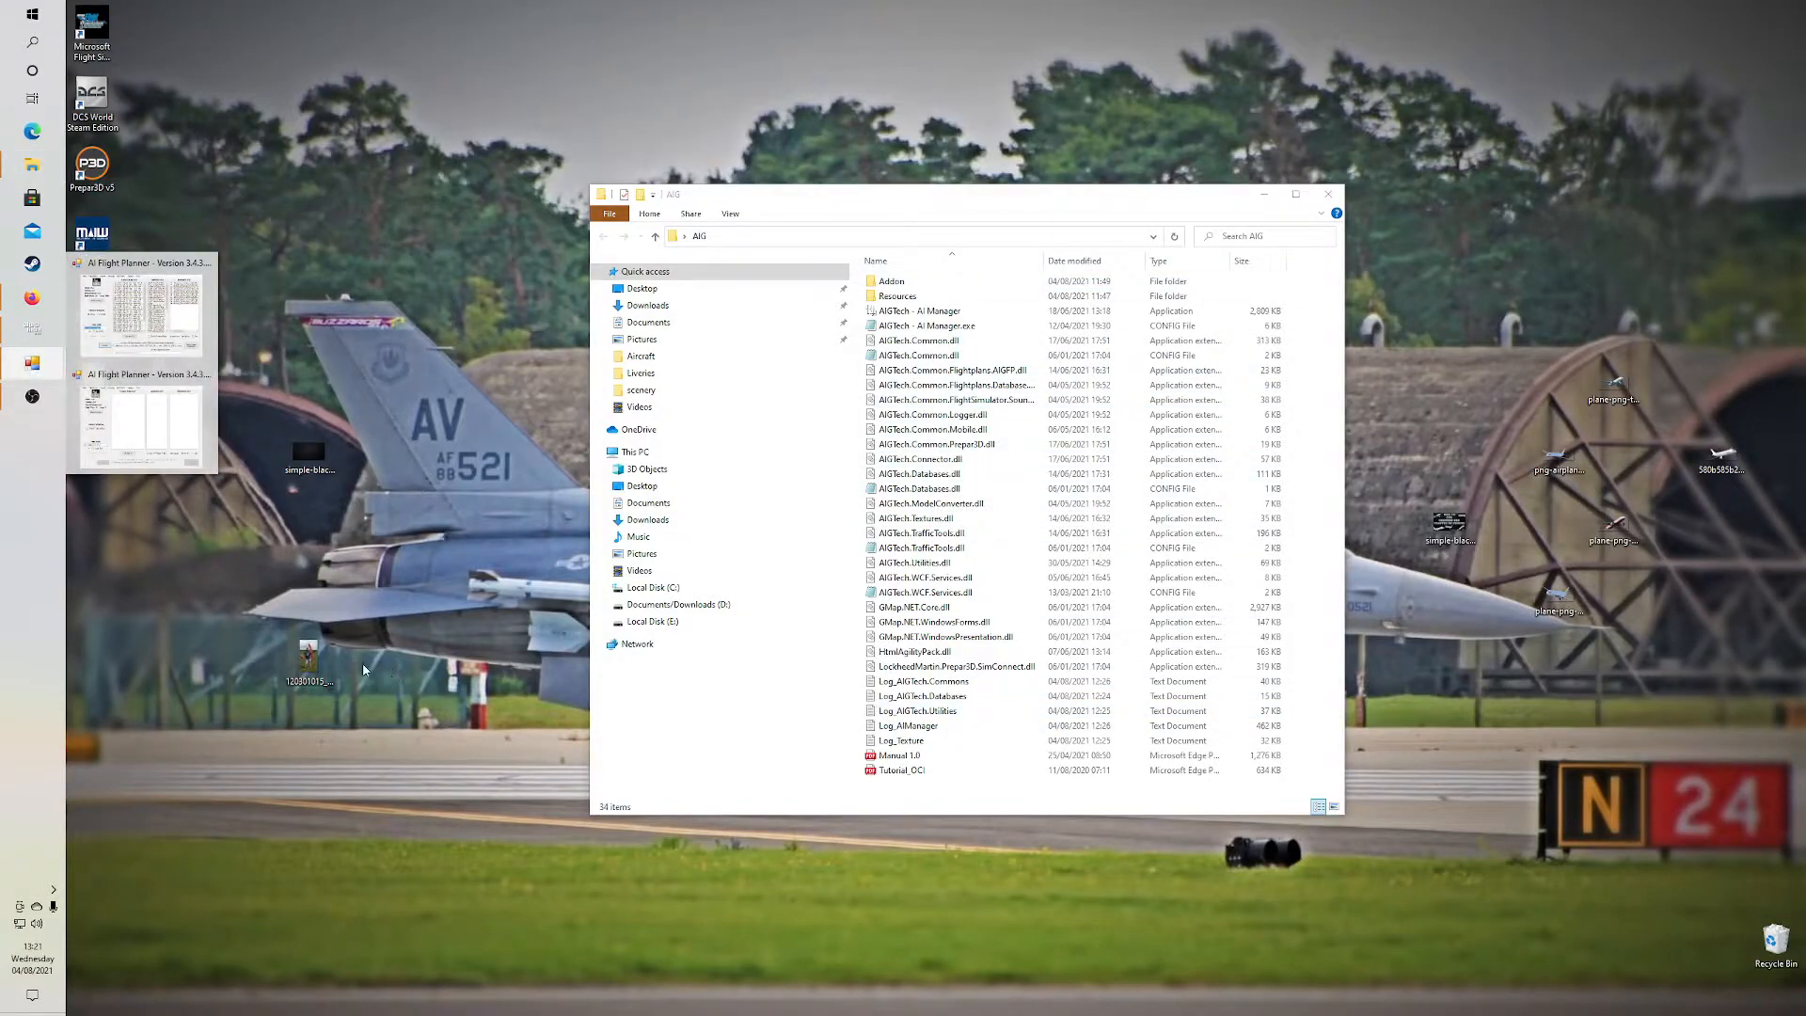
left_click(165, 446)
left_click(711, 285)
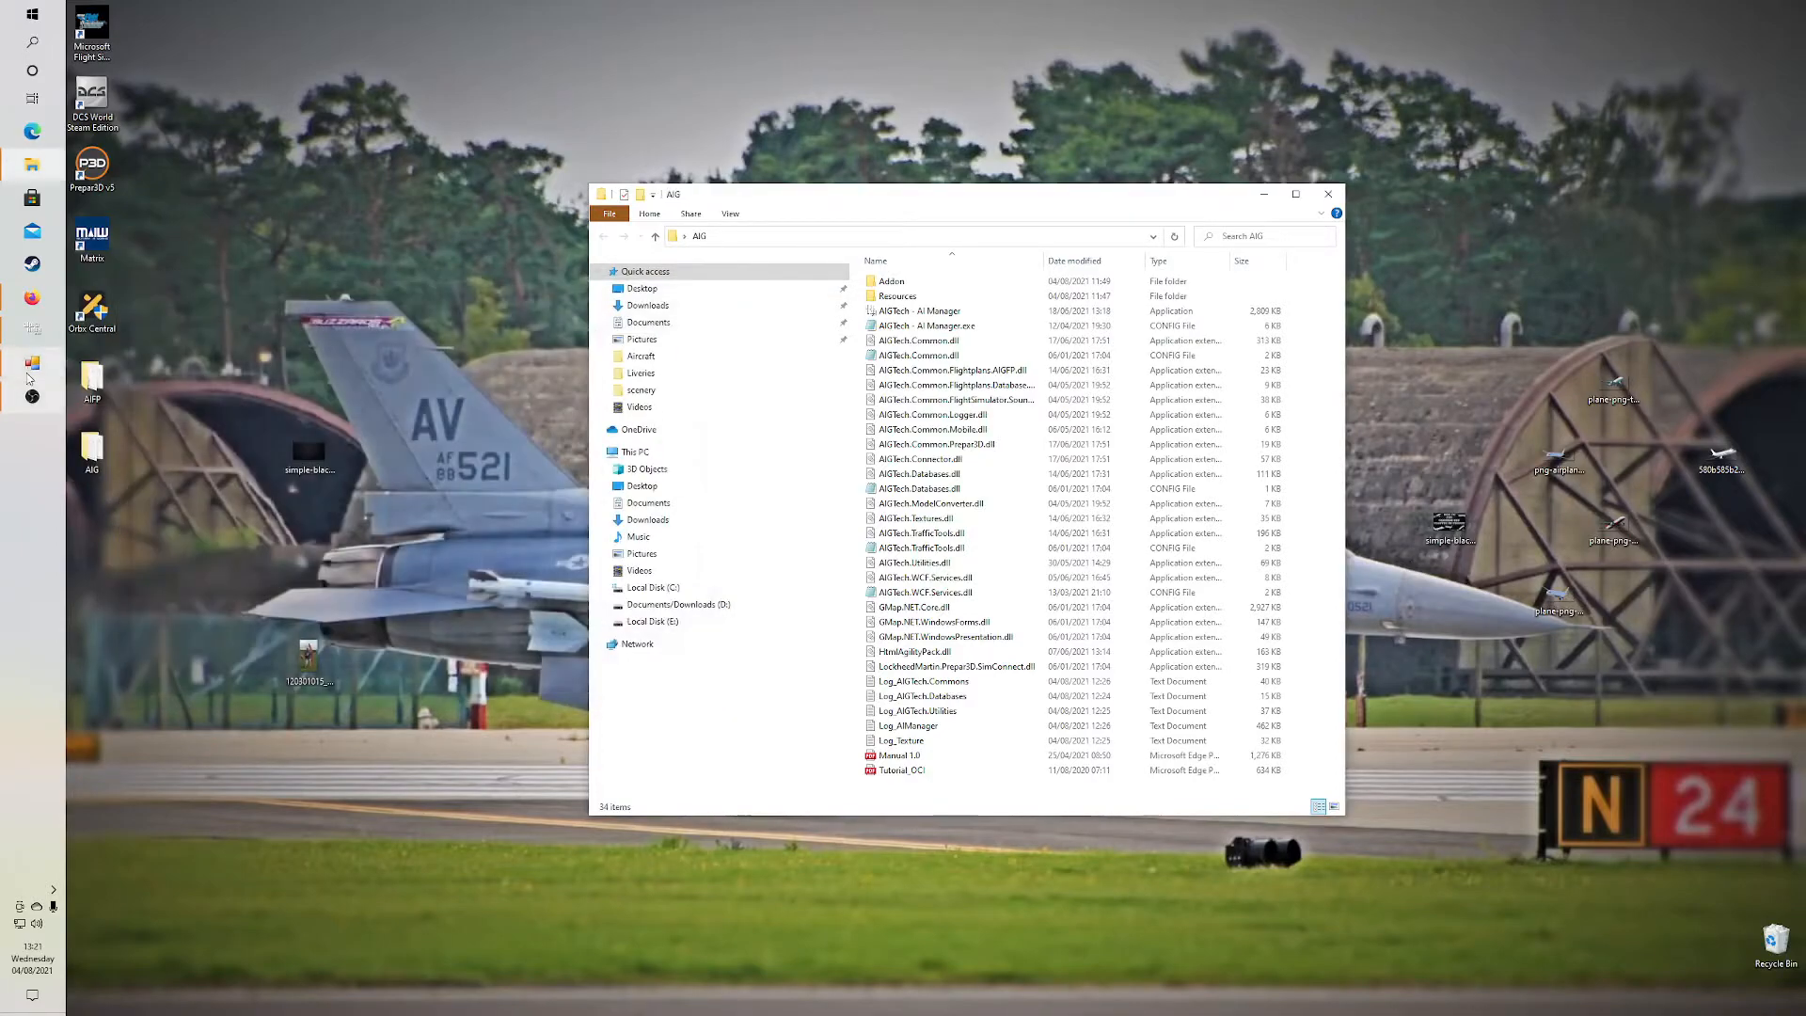
left_click(30, 374)
left_click(1145, 79)
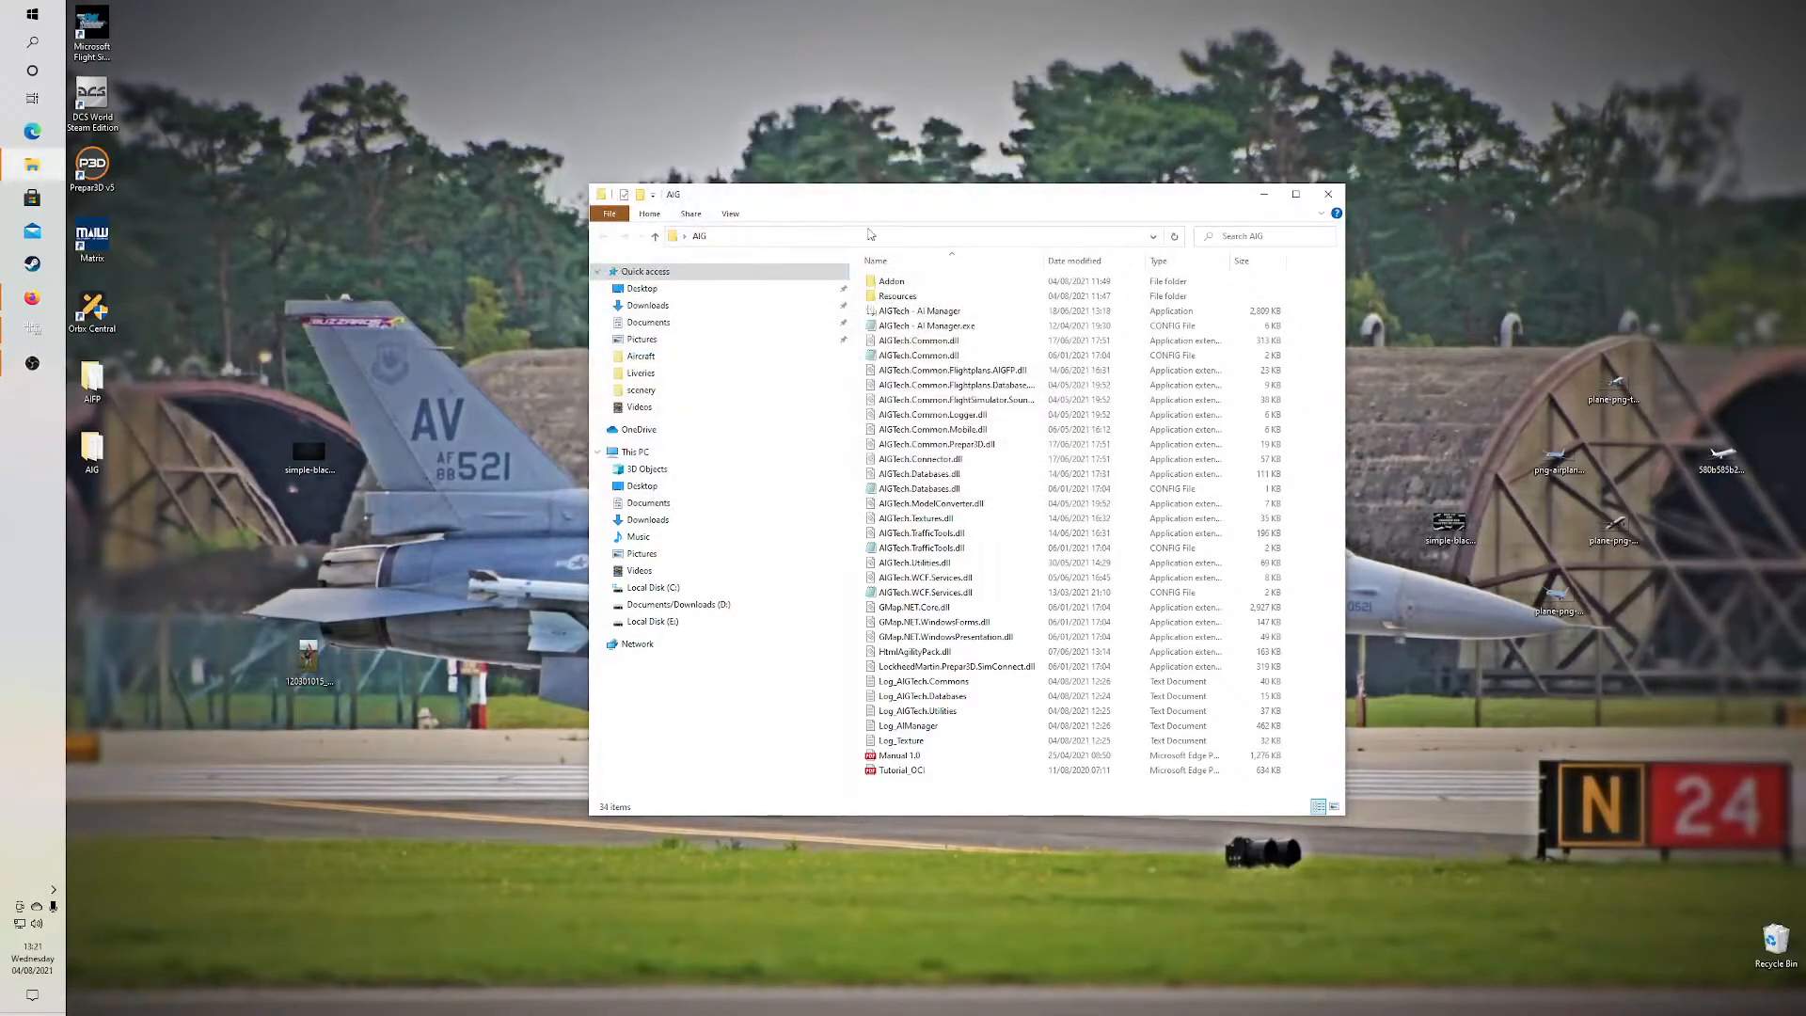
Inspect the compatibility, security, details and general properties of the AIGTech - AI Manager application
right_click(918, 314)
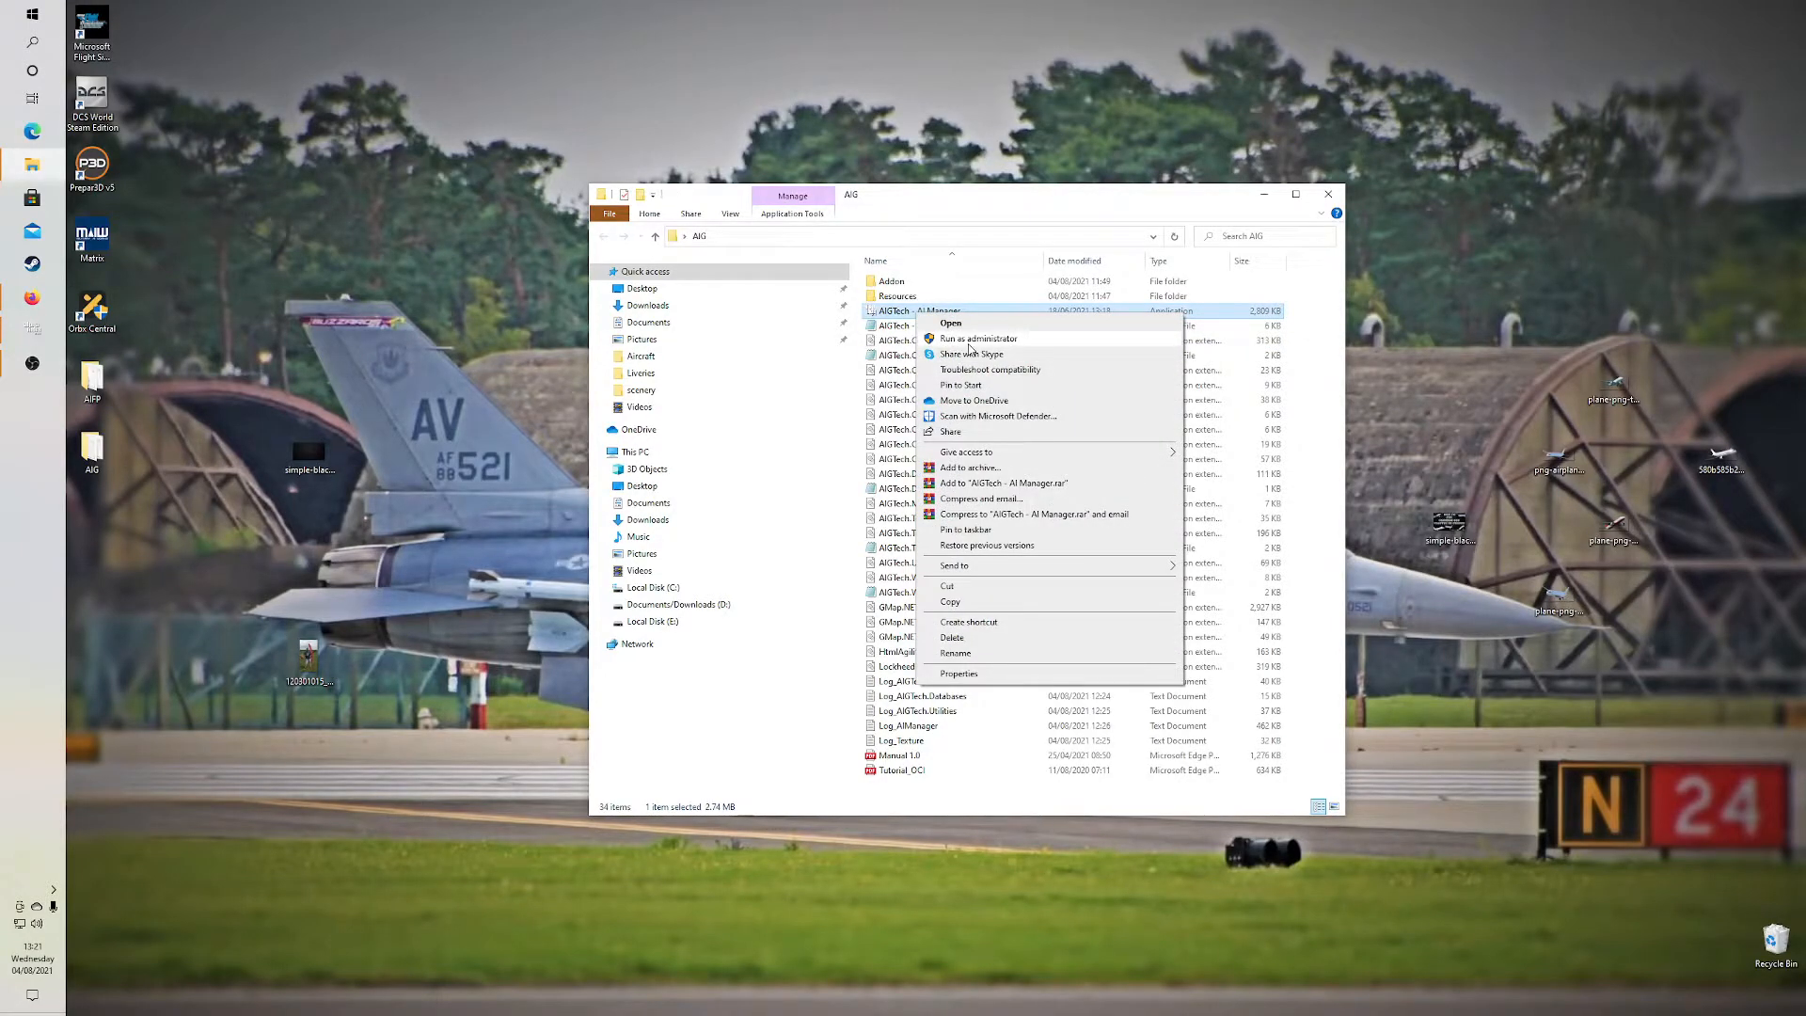
left_click(964, 671)
left_click(985, 346)
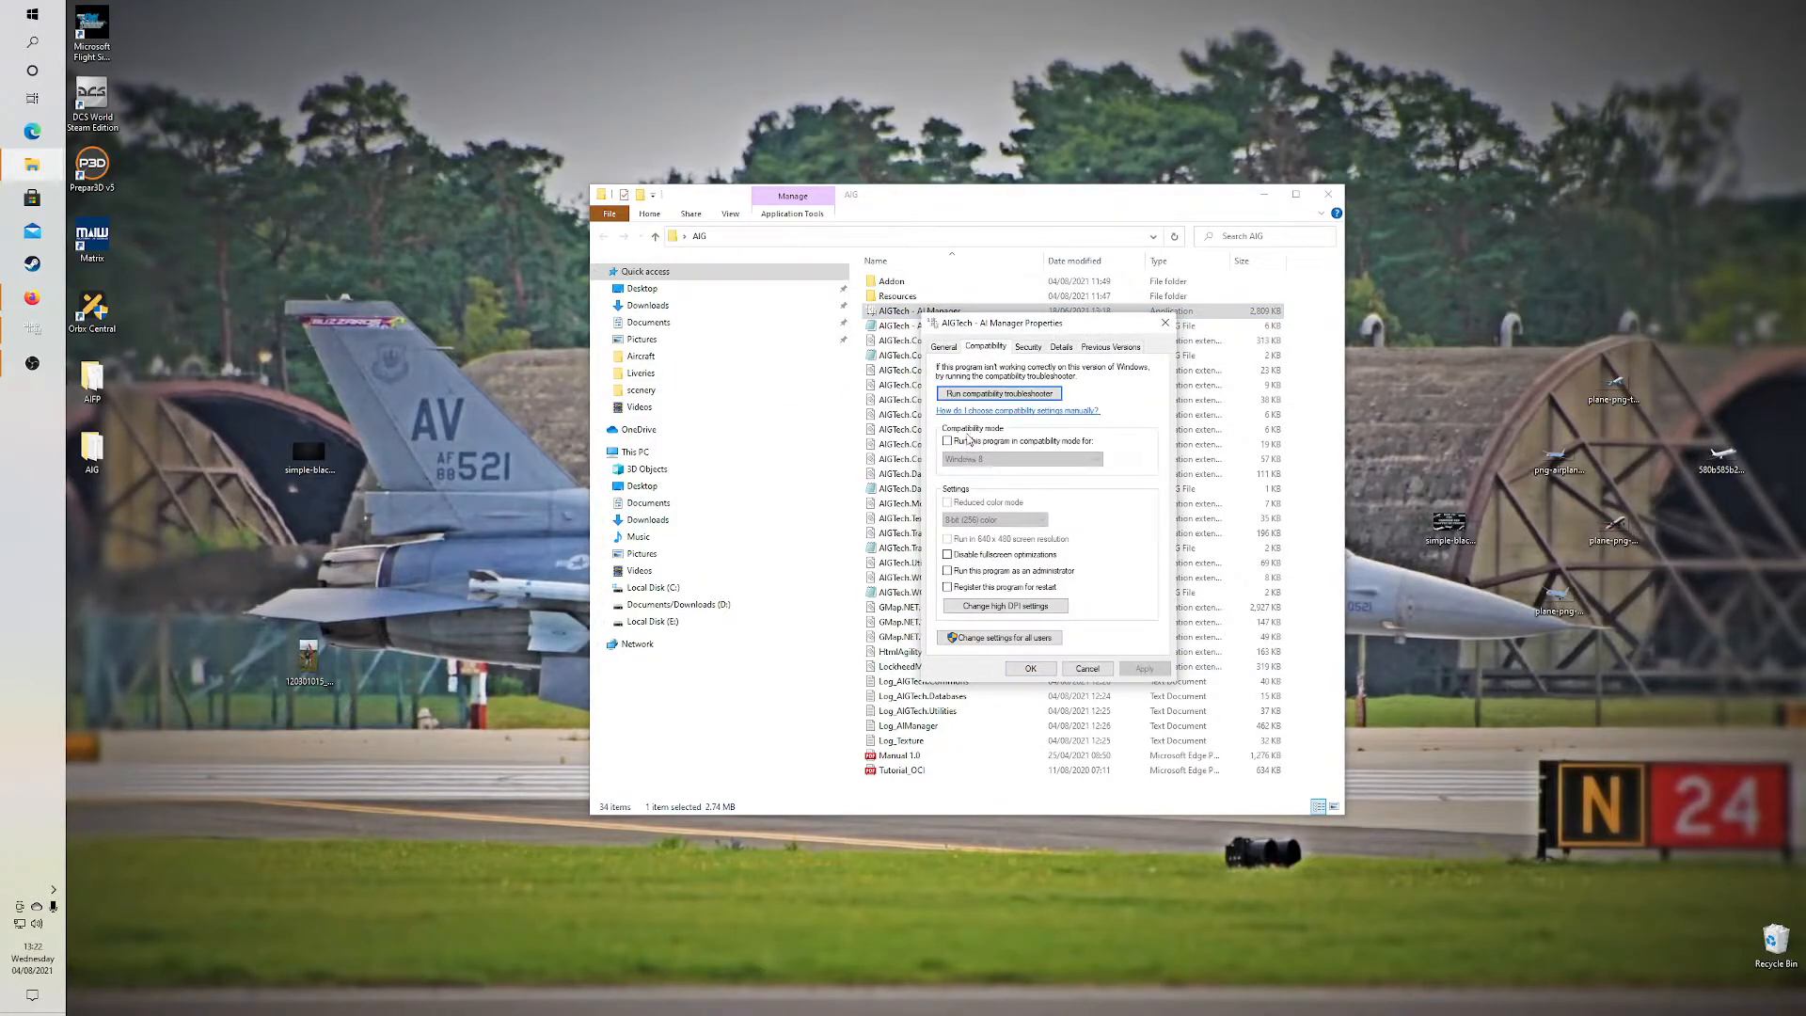
left_click(1028, 346)
left_click(1061, 347)
left_click(944, 346)
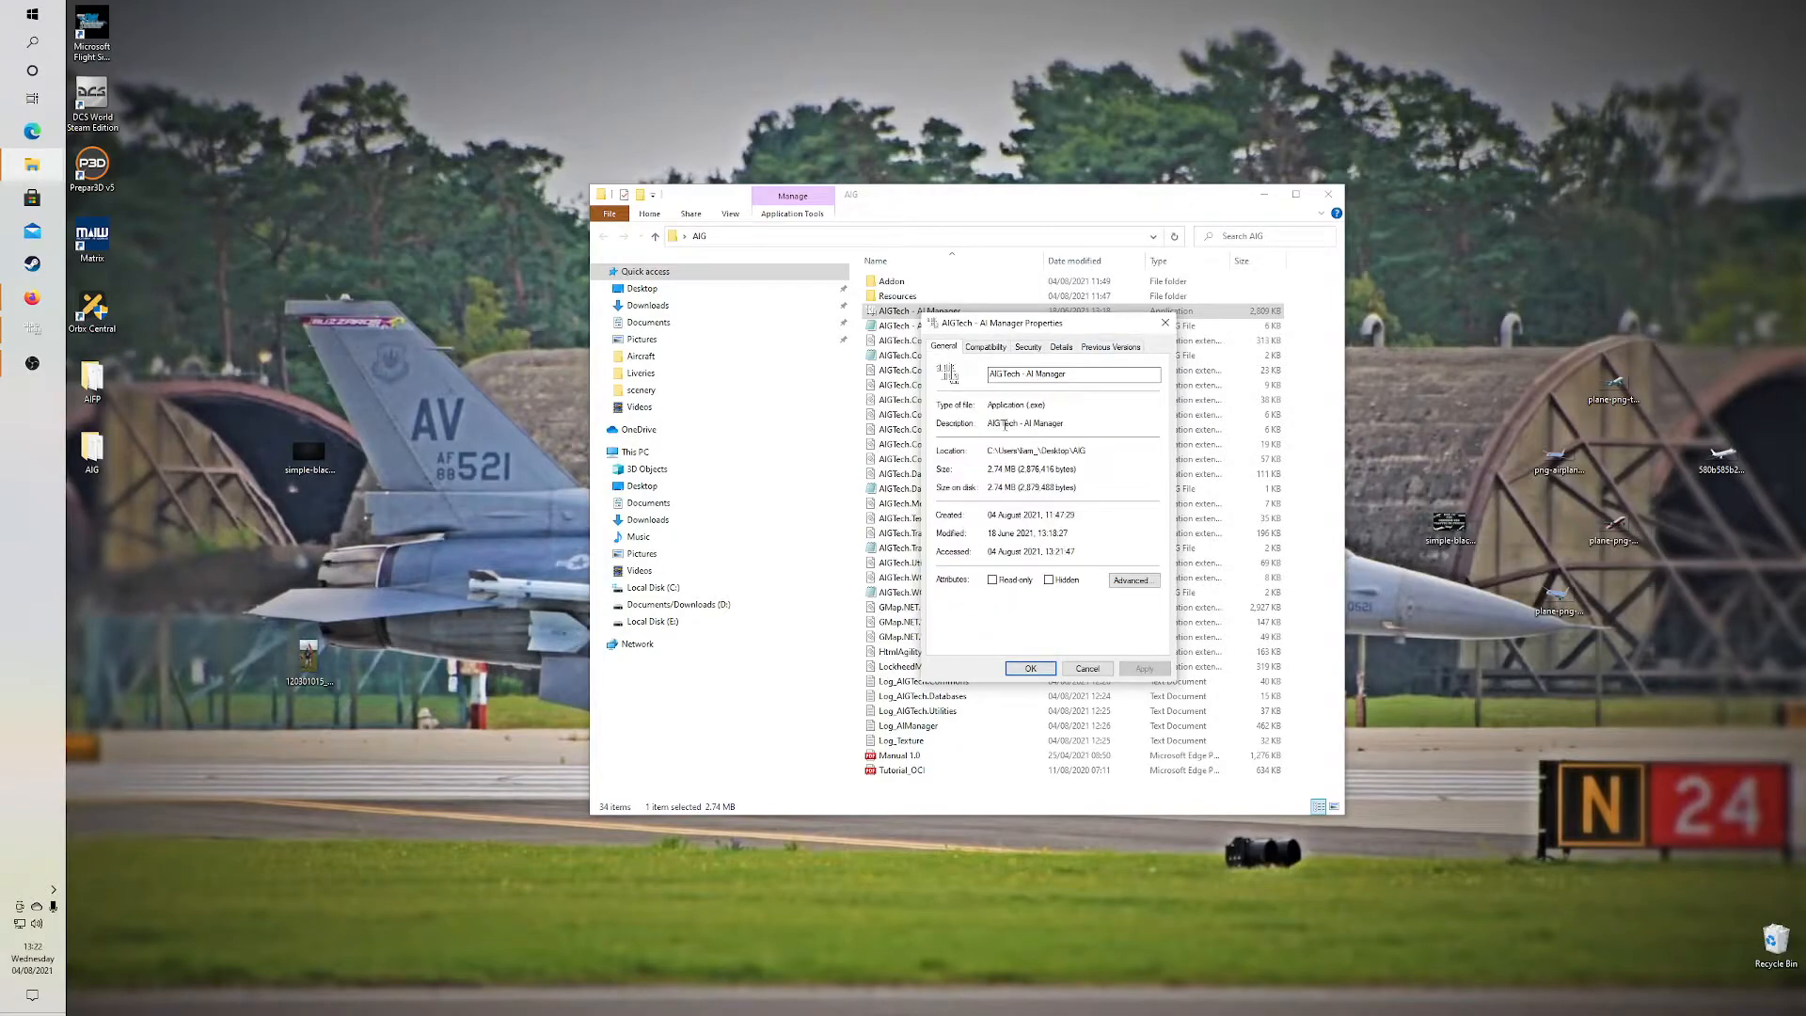
left_click(1030, 668)
Run AIGTech - AI Manager as administrator, close the AIG folder window and center the AI Manager window
right_click(901, 324)
right_click(900, 313)
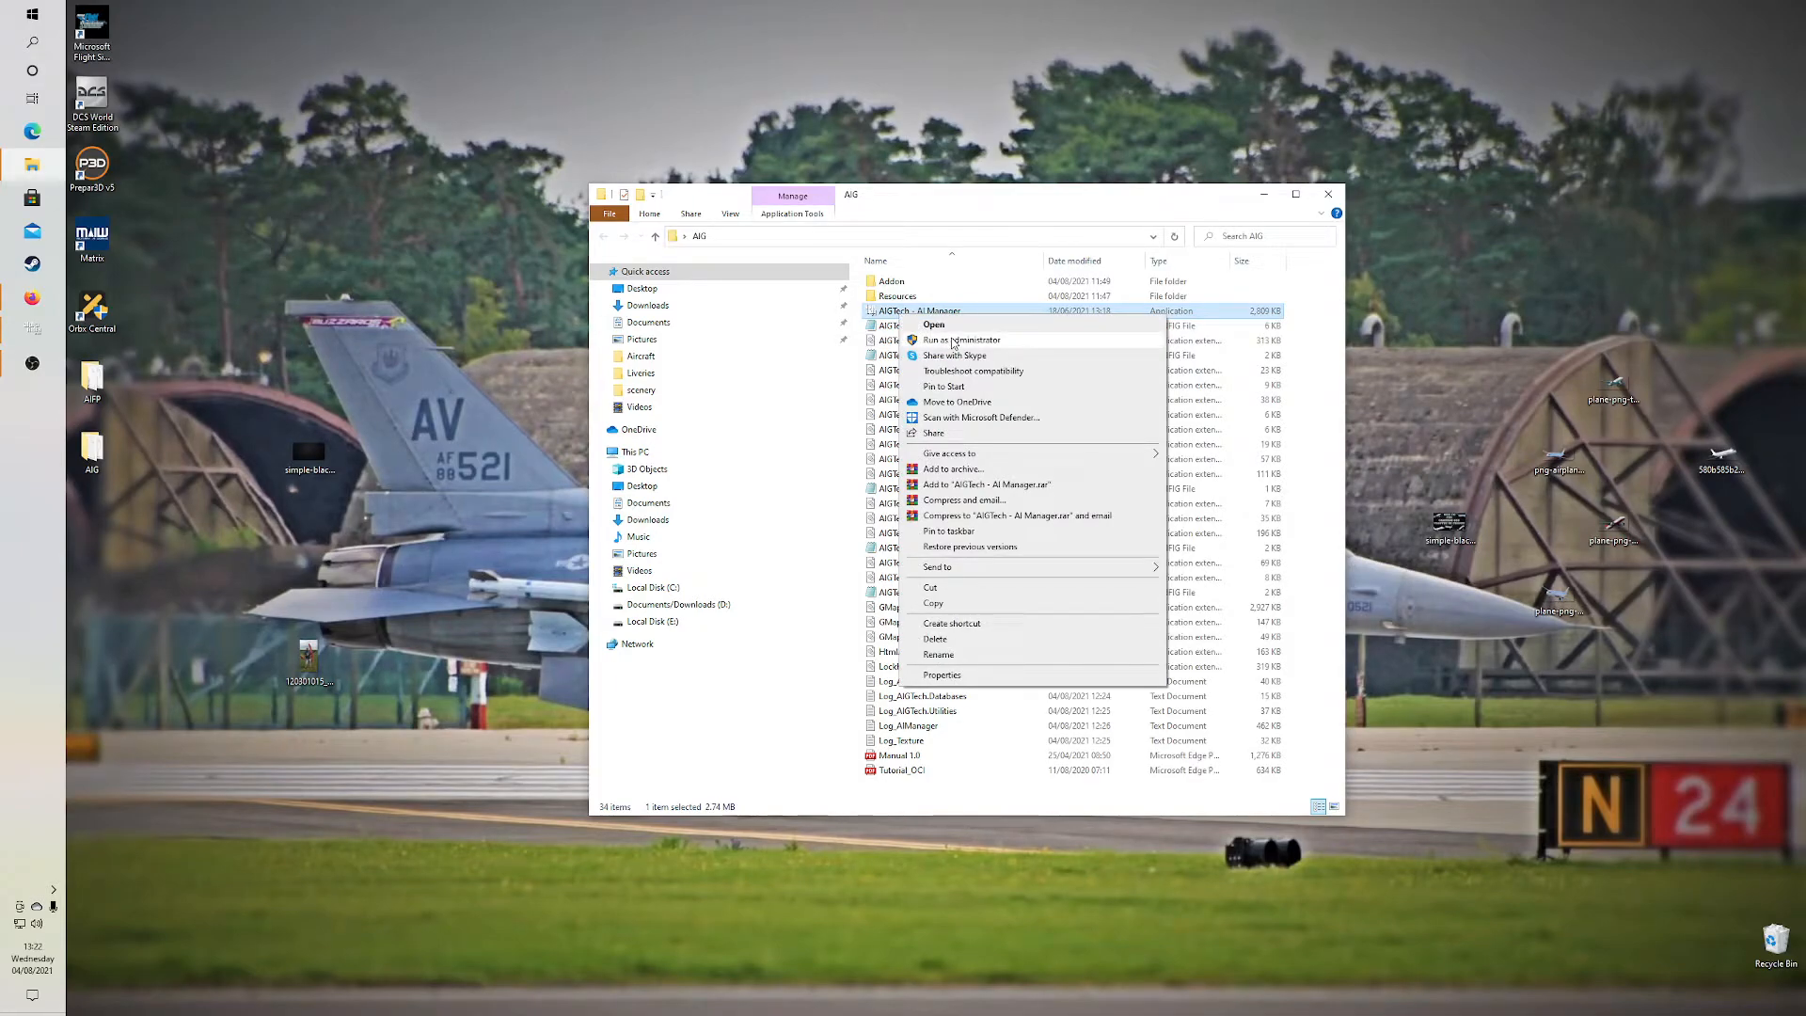
left_click(1036, 342)
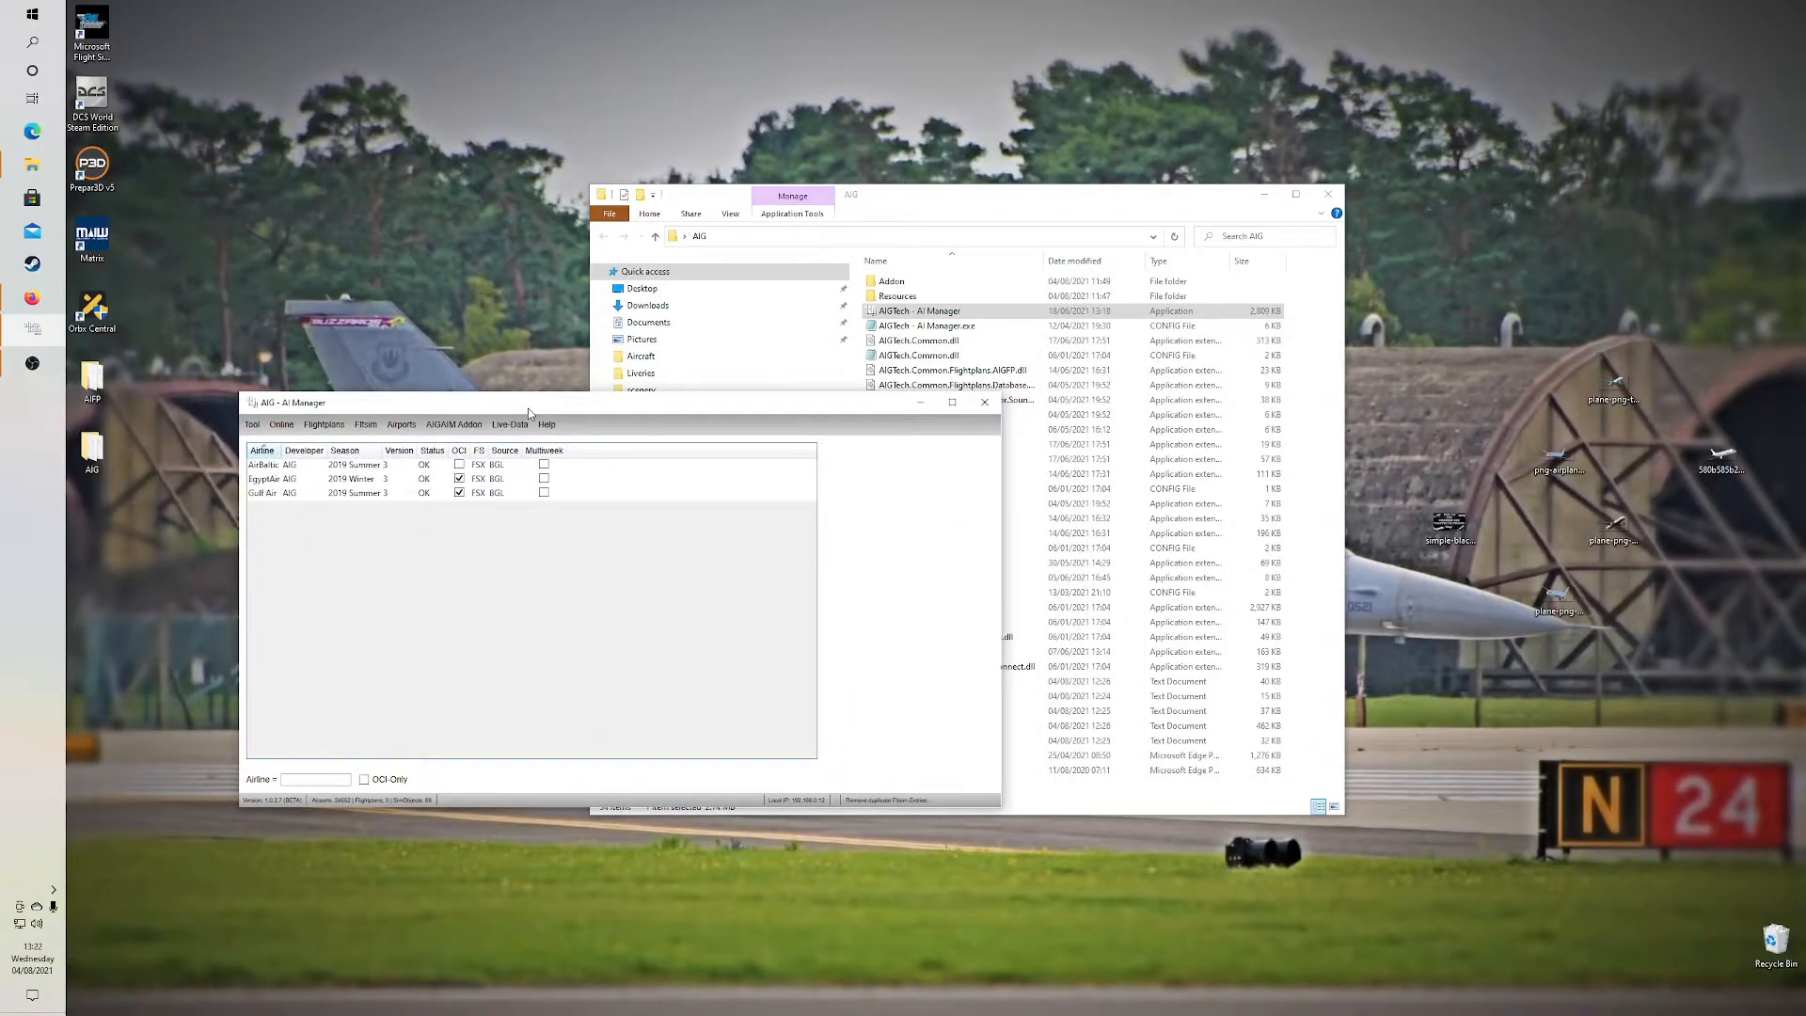
left_click(1328, 194)
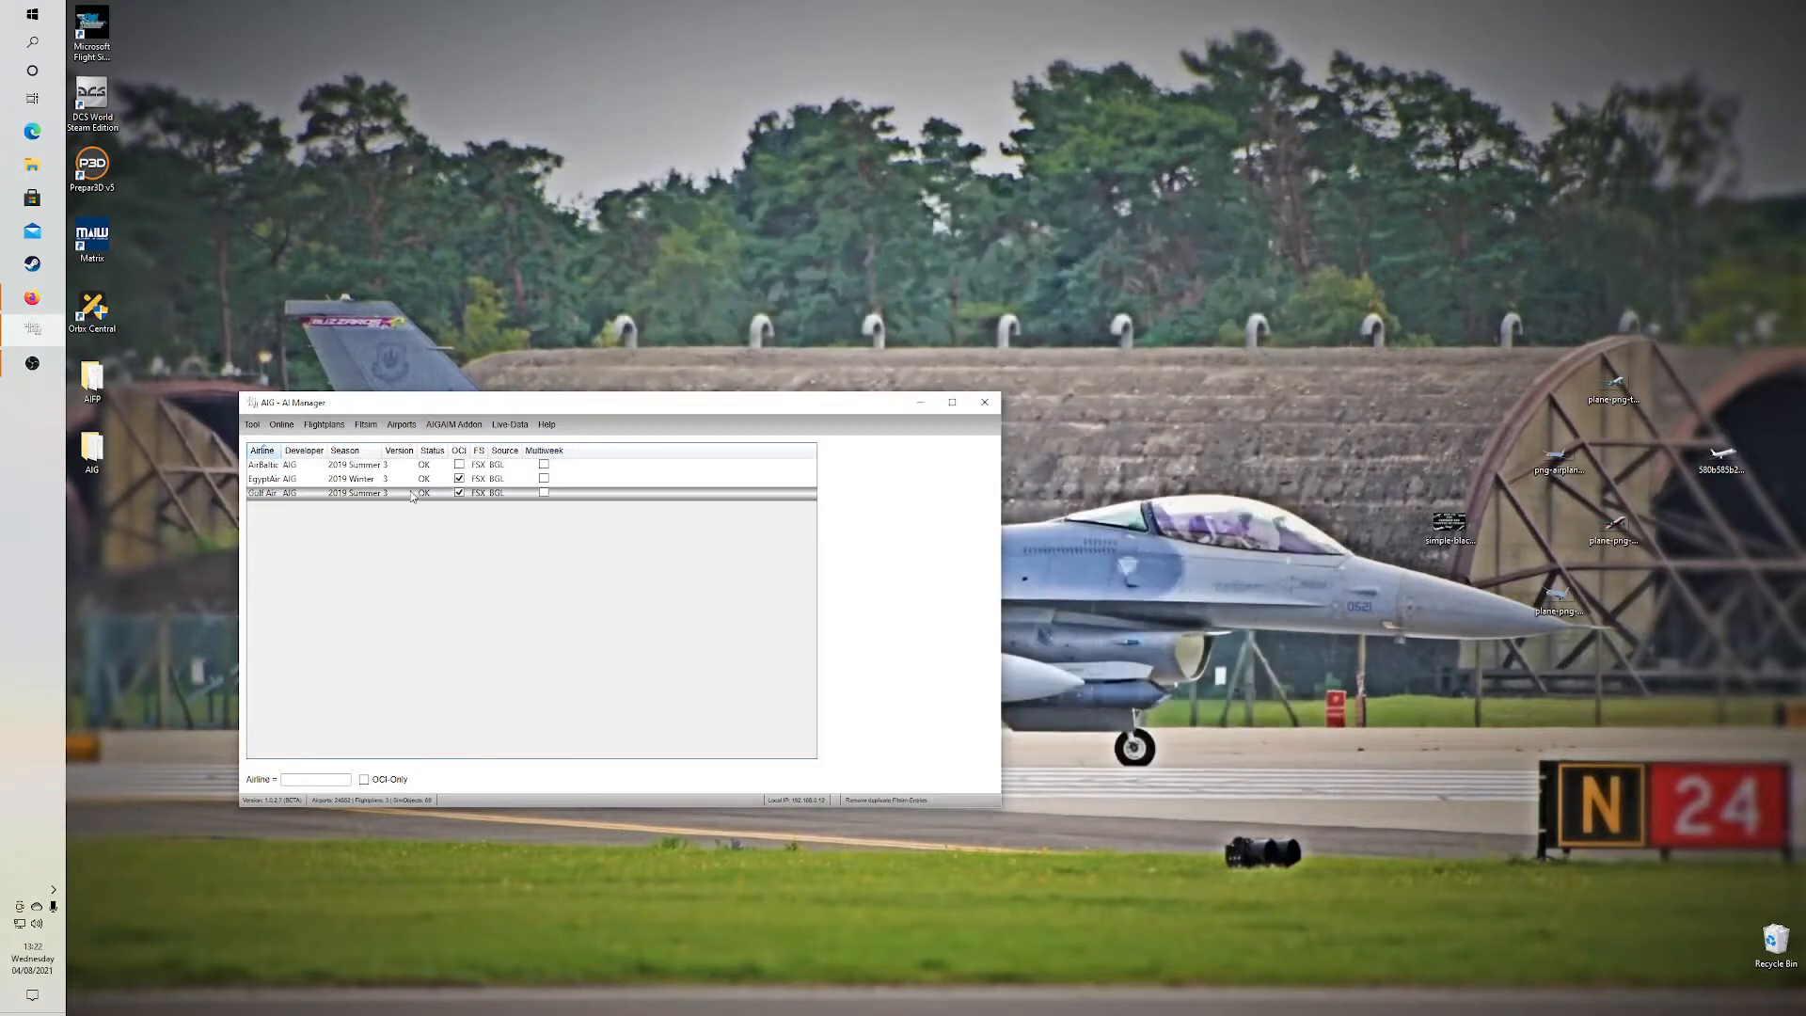
left_click_drag(428, 408, 771, 378)
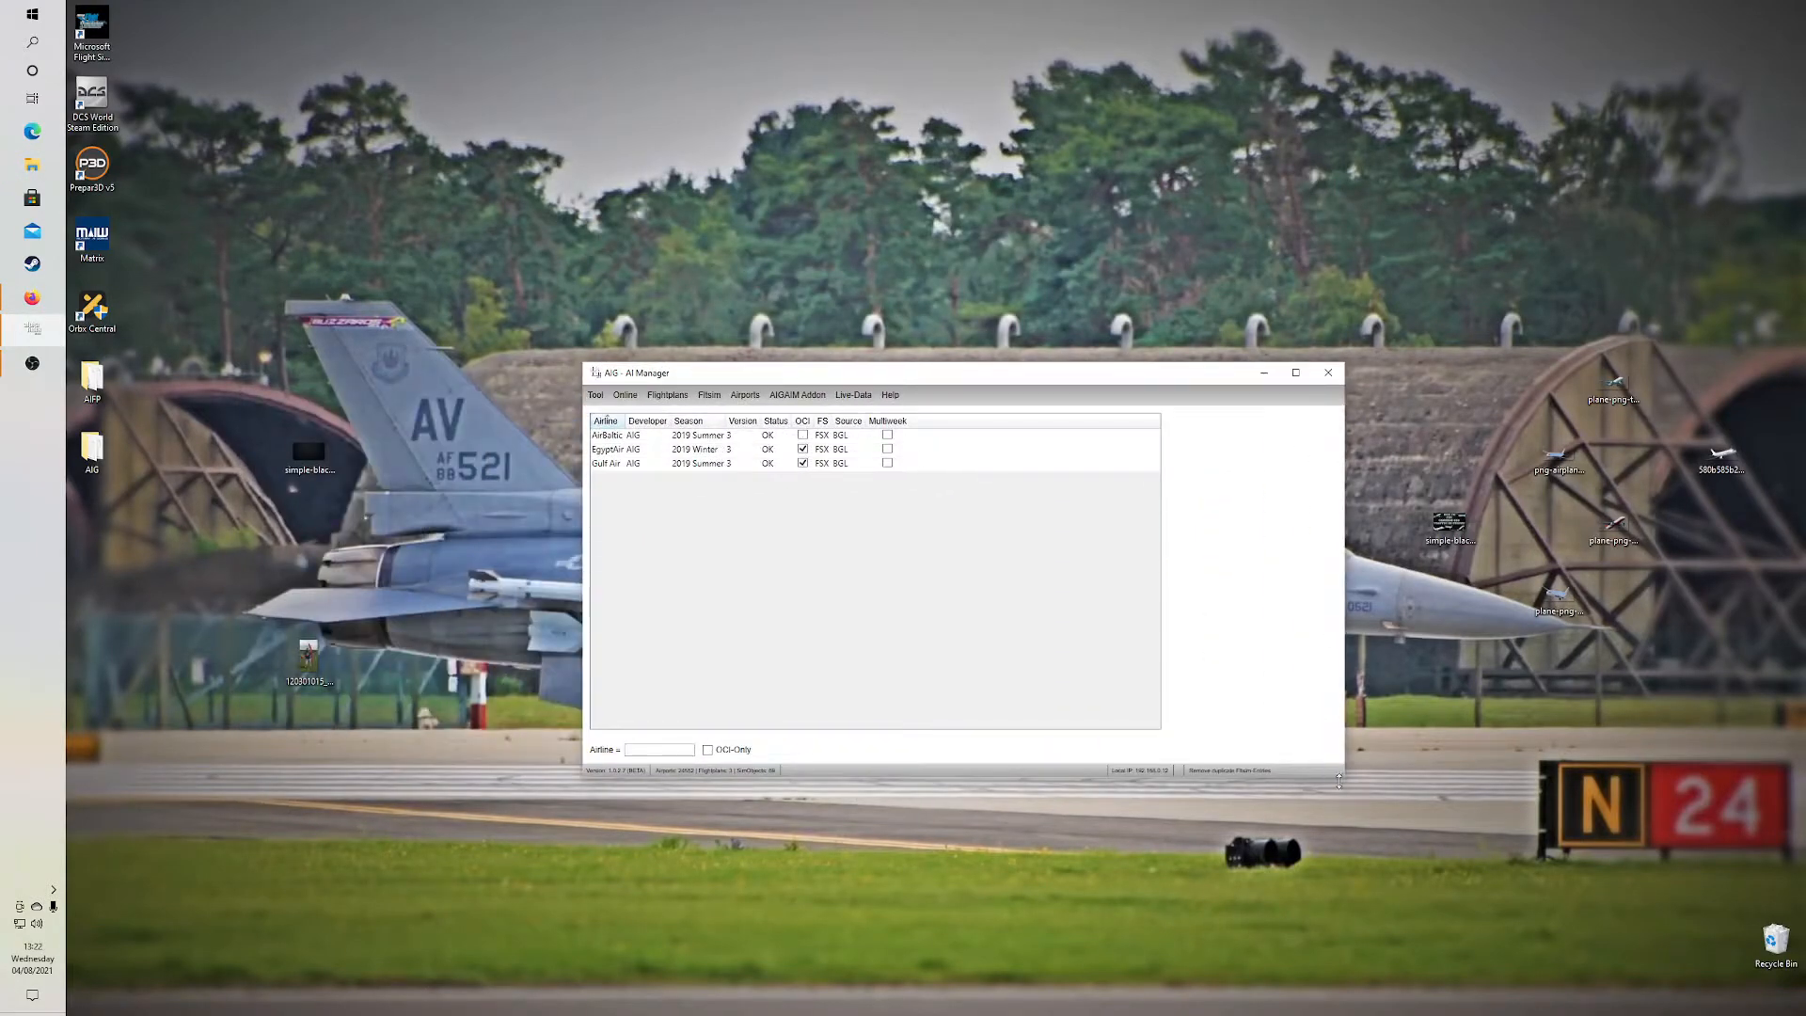
Enlarge the AI Manager window, reposition it on the desktop and maximize it
left_click_drag(1344, 777, 1655, 969)
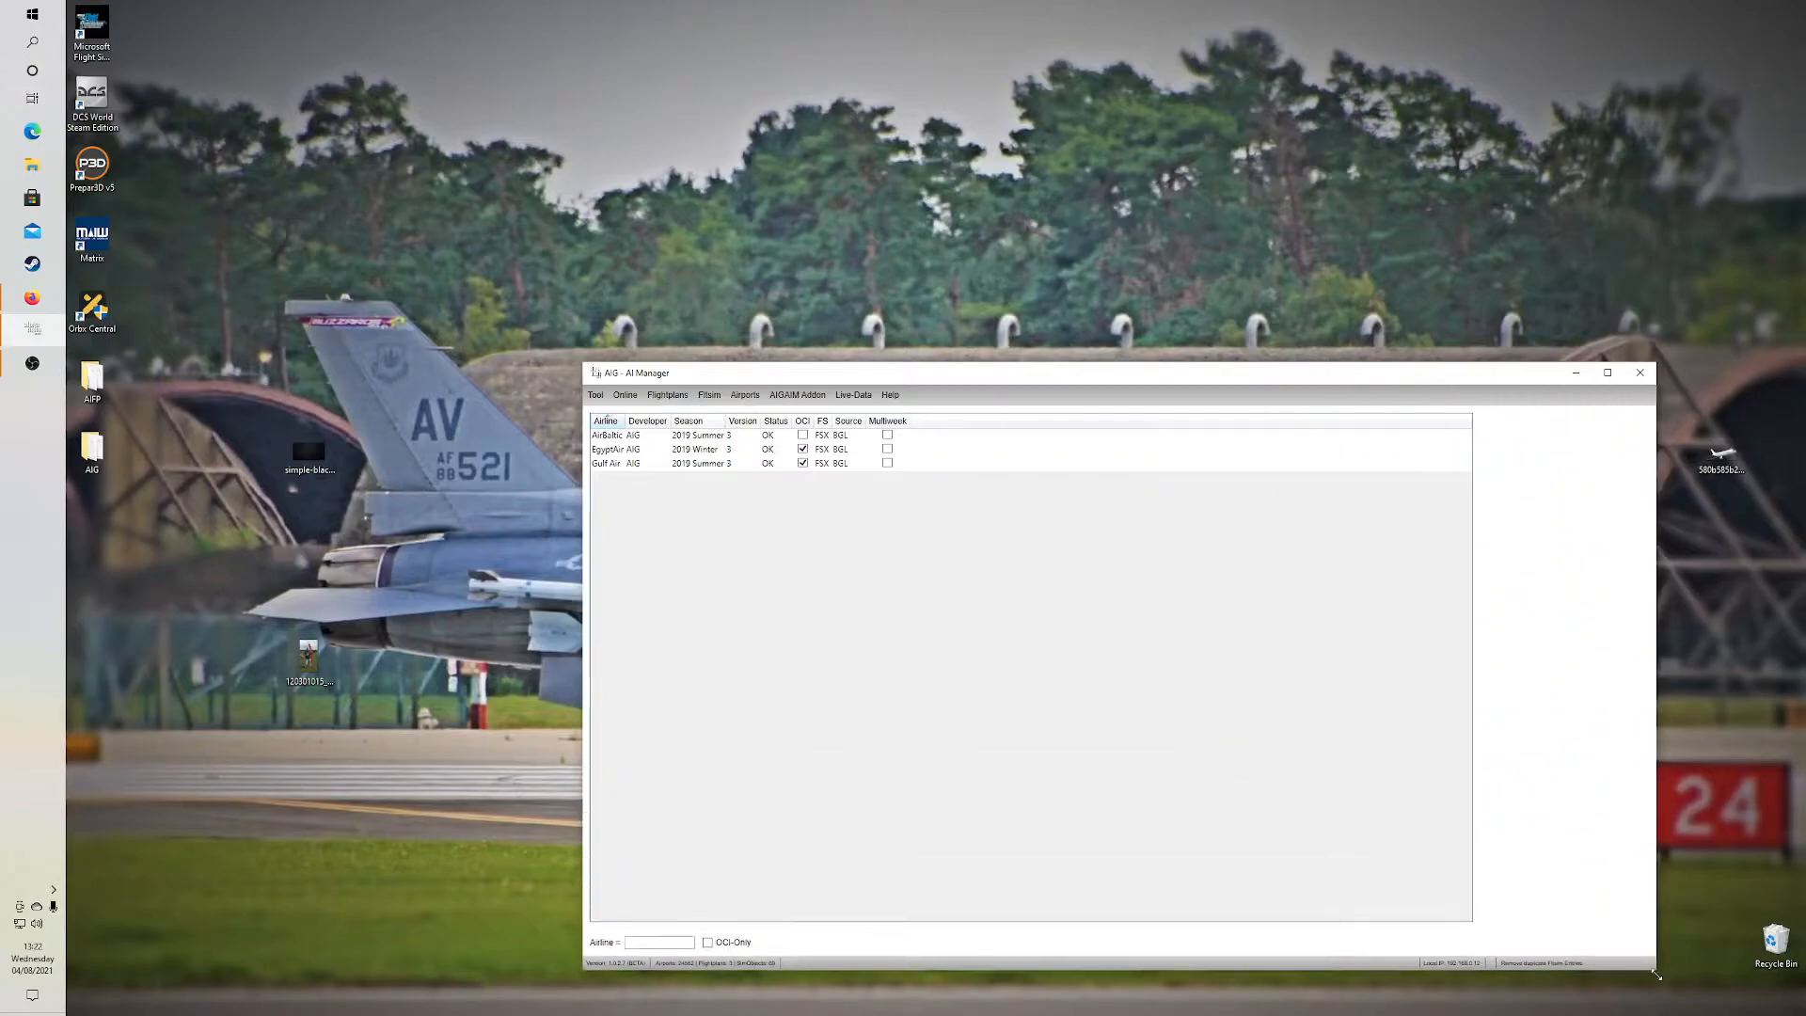
left_click_drag(973, 384, 870, 290)
left_click_drag(476, 271, 325, 129)
left_click_drag(549, 148, 514, 144)
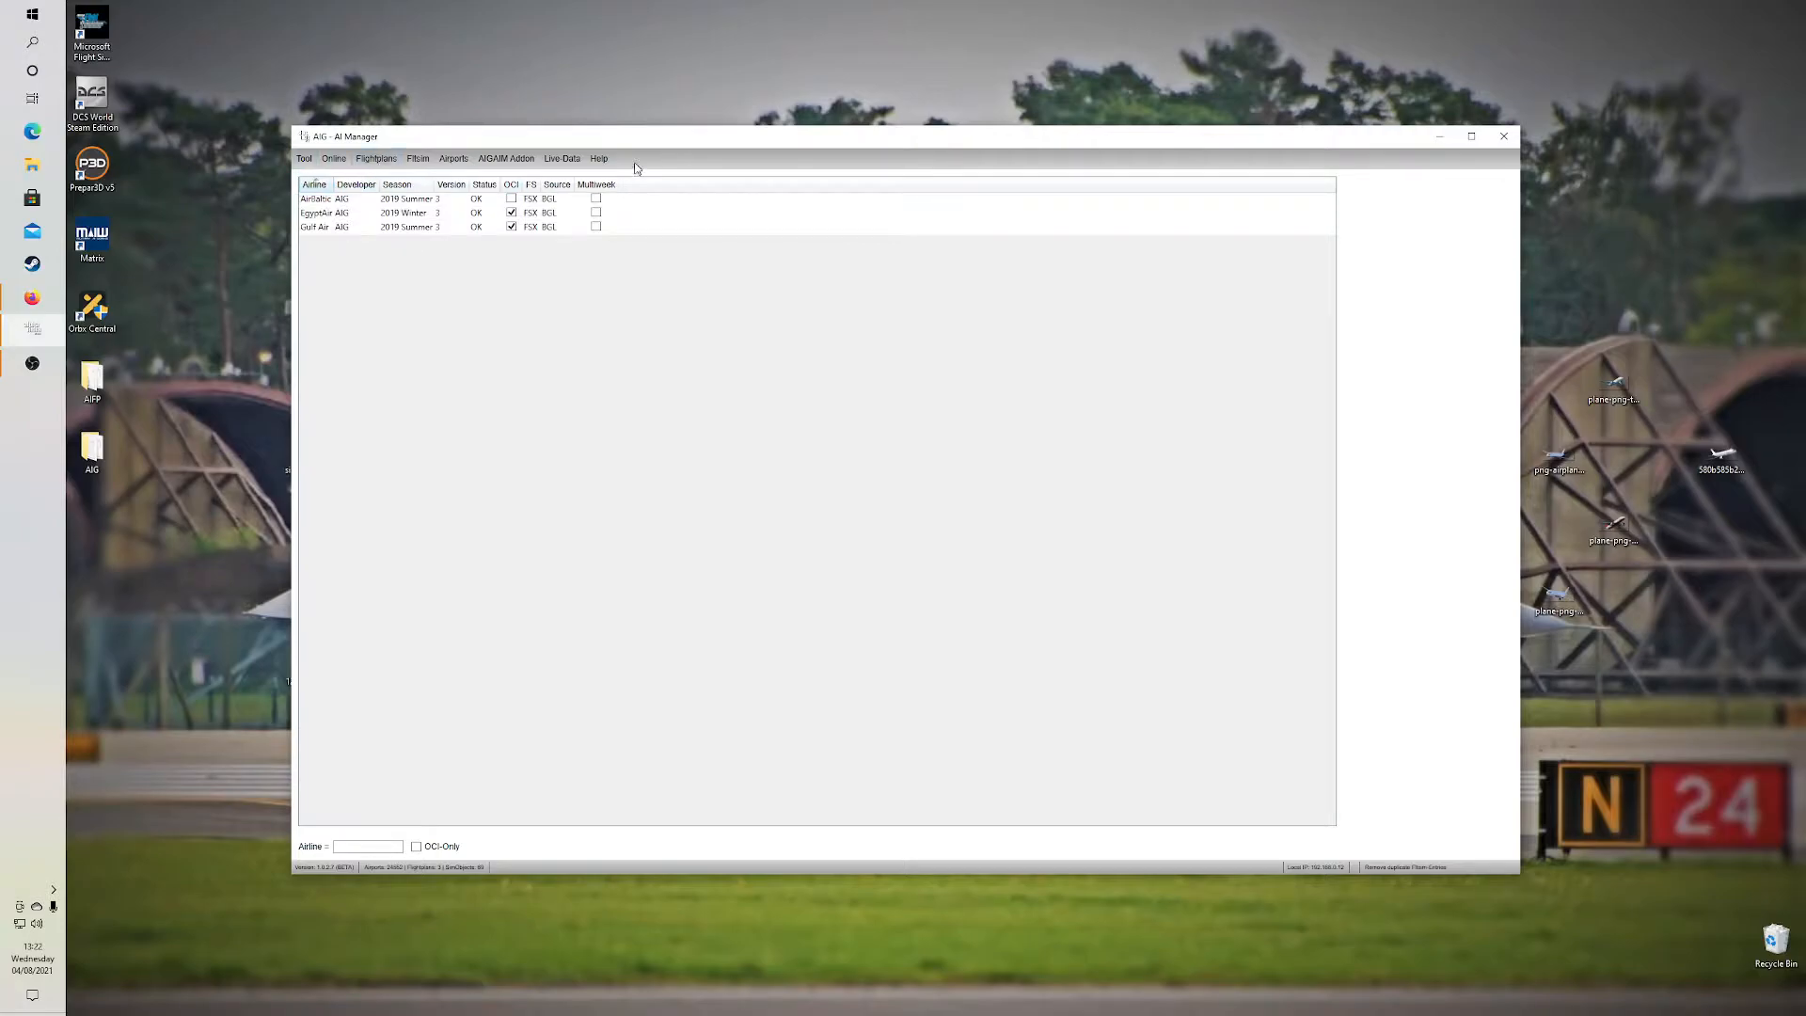
left_click(1471, 137)
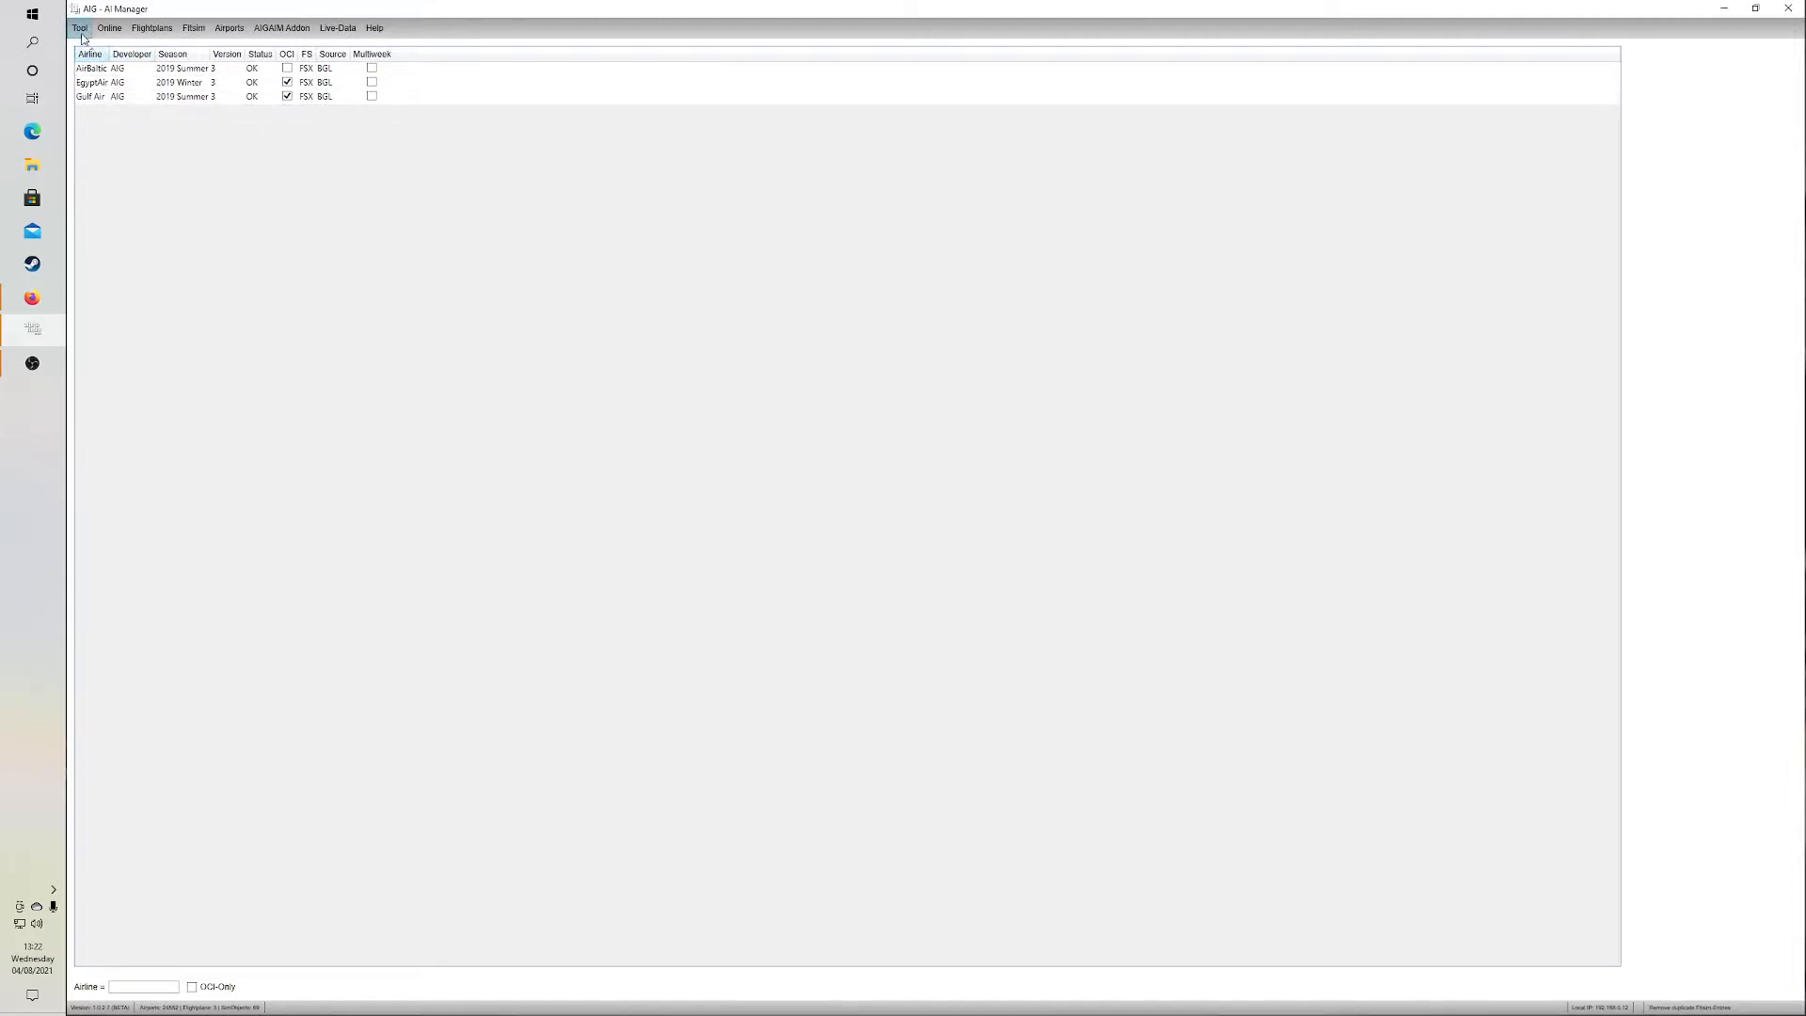
Open the AI Manager settings and review the Flight Simulator and AIGAIM - OCI (P3Dv4/5 only) pages
left_click(81, 33)
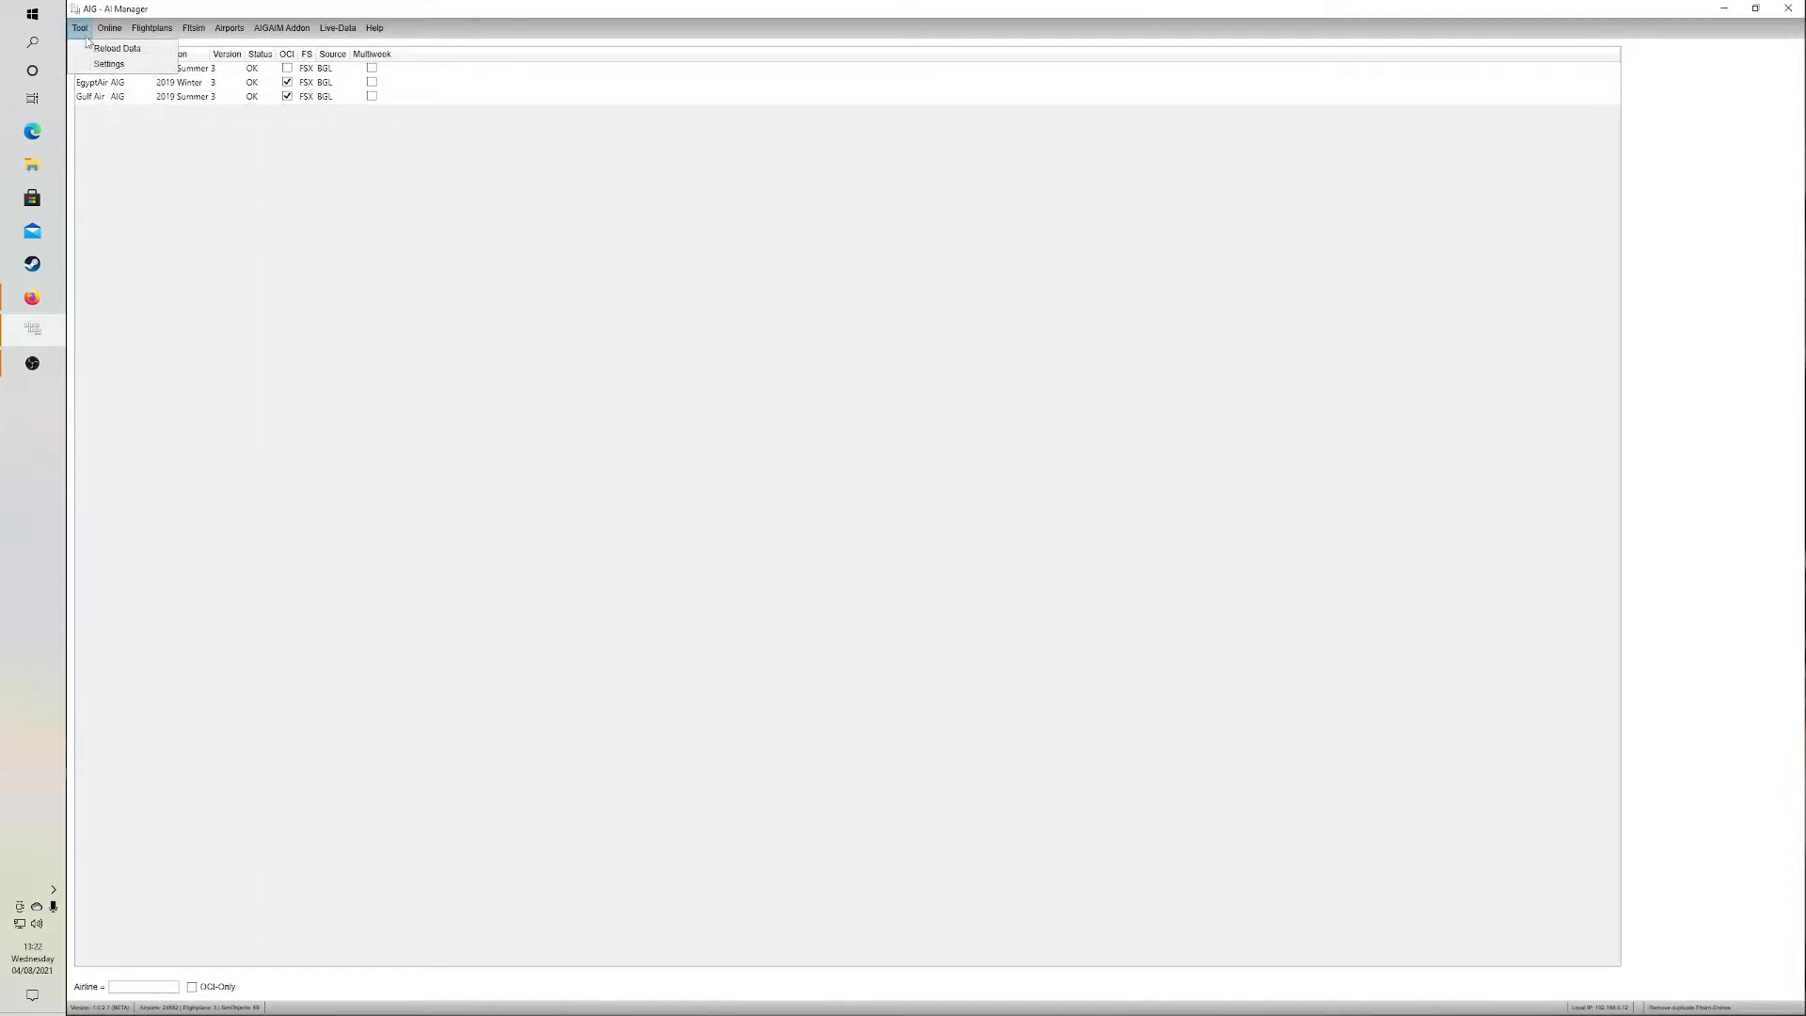
left_click(109, 64)
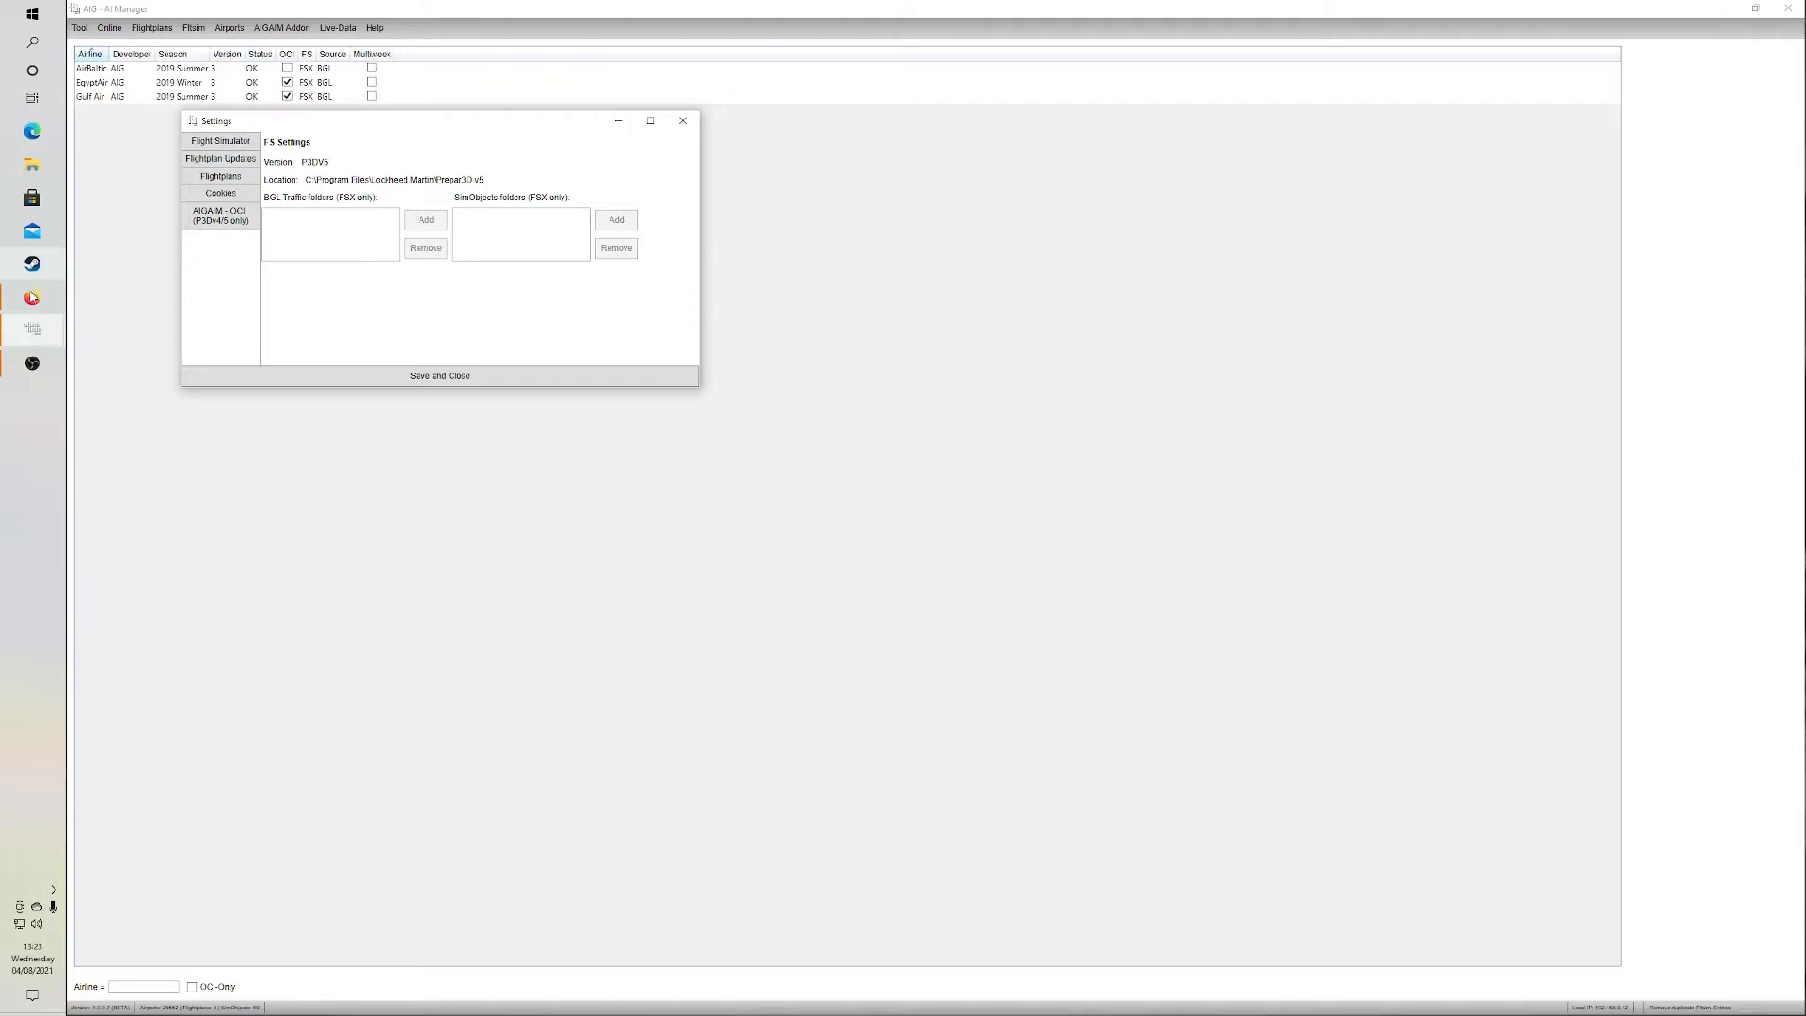
mouse_move(30, 315)
left_click(237, 224)
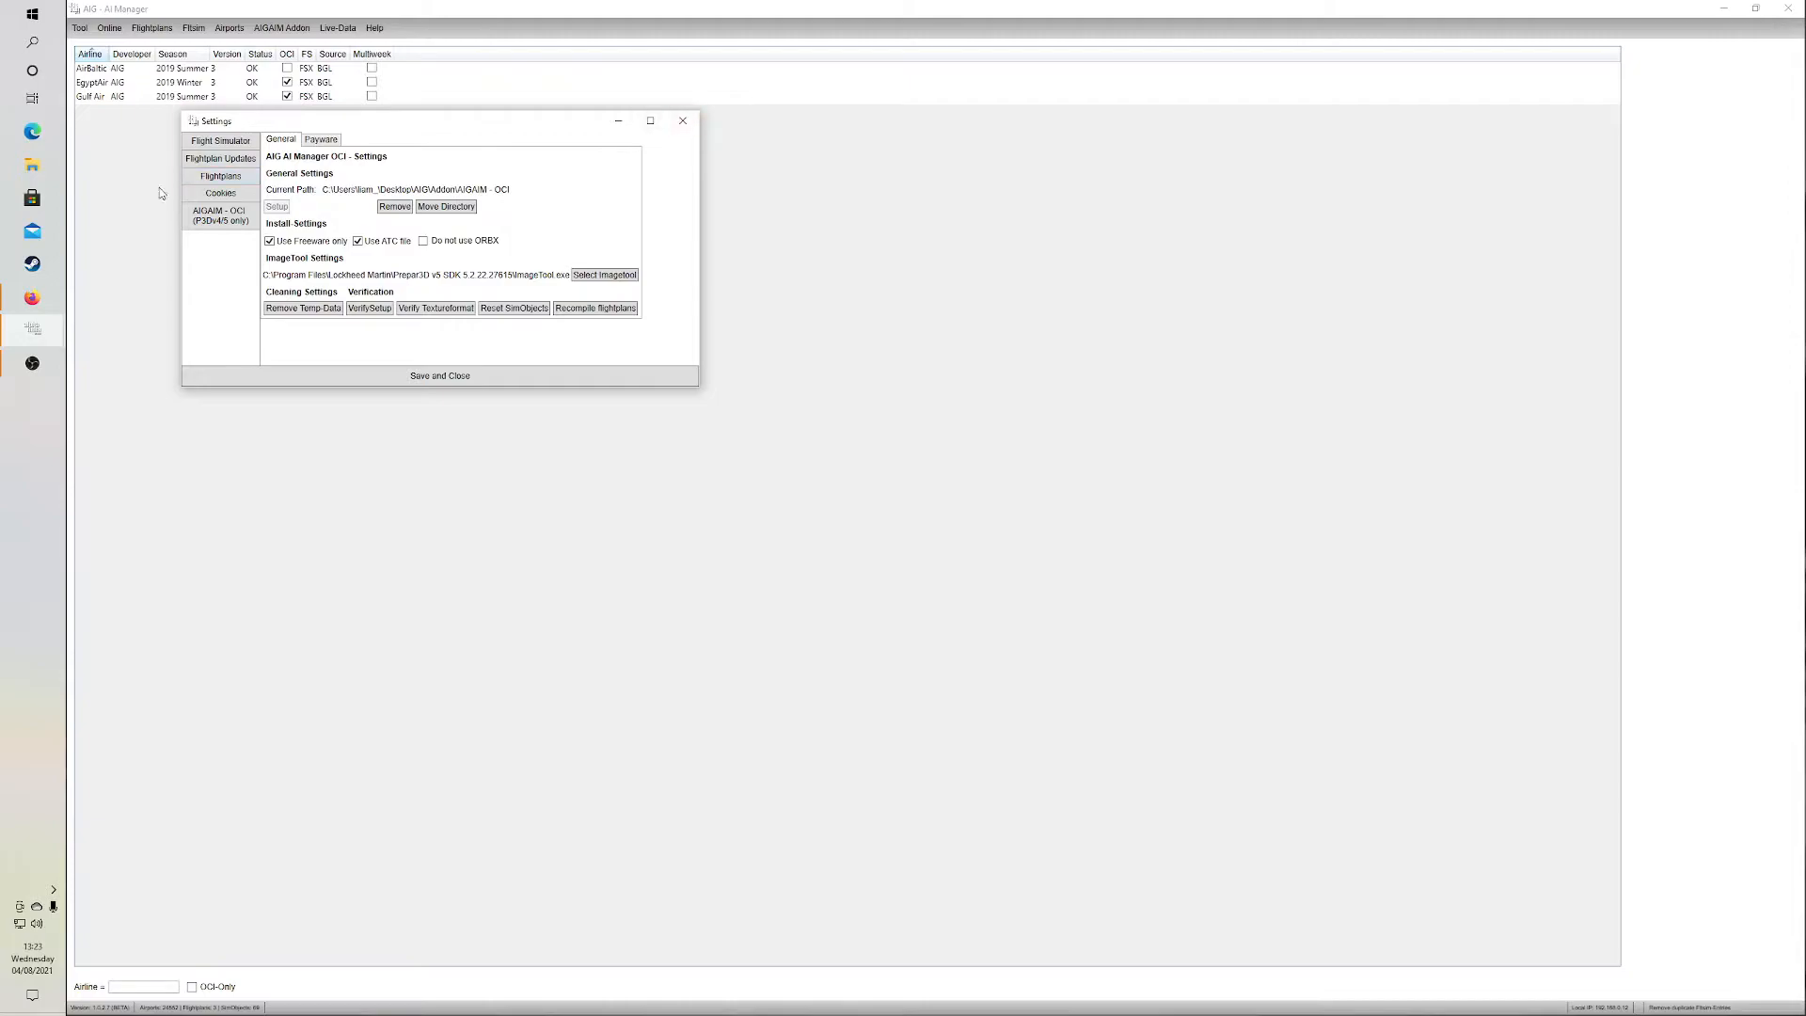
Switch to File Explorer, view the contents of the AIG folder on the desktop and close the window
left_click(32, 166)
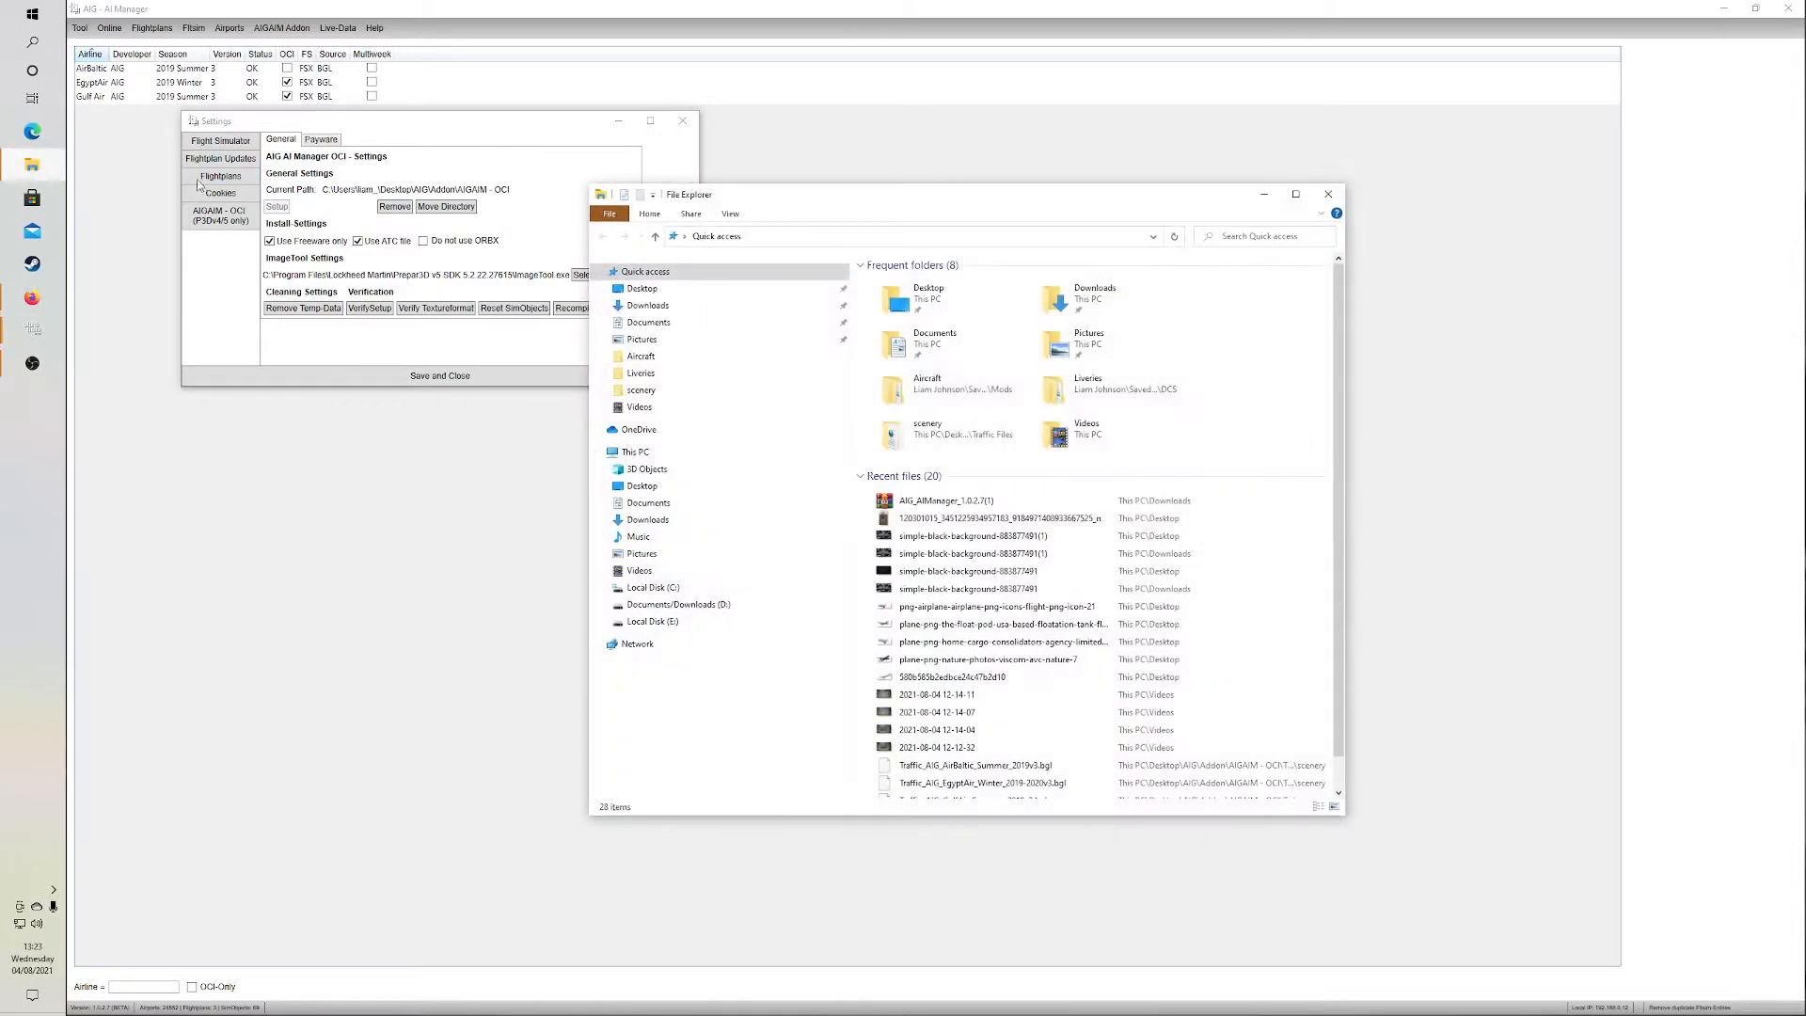
left_click(642, 288)
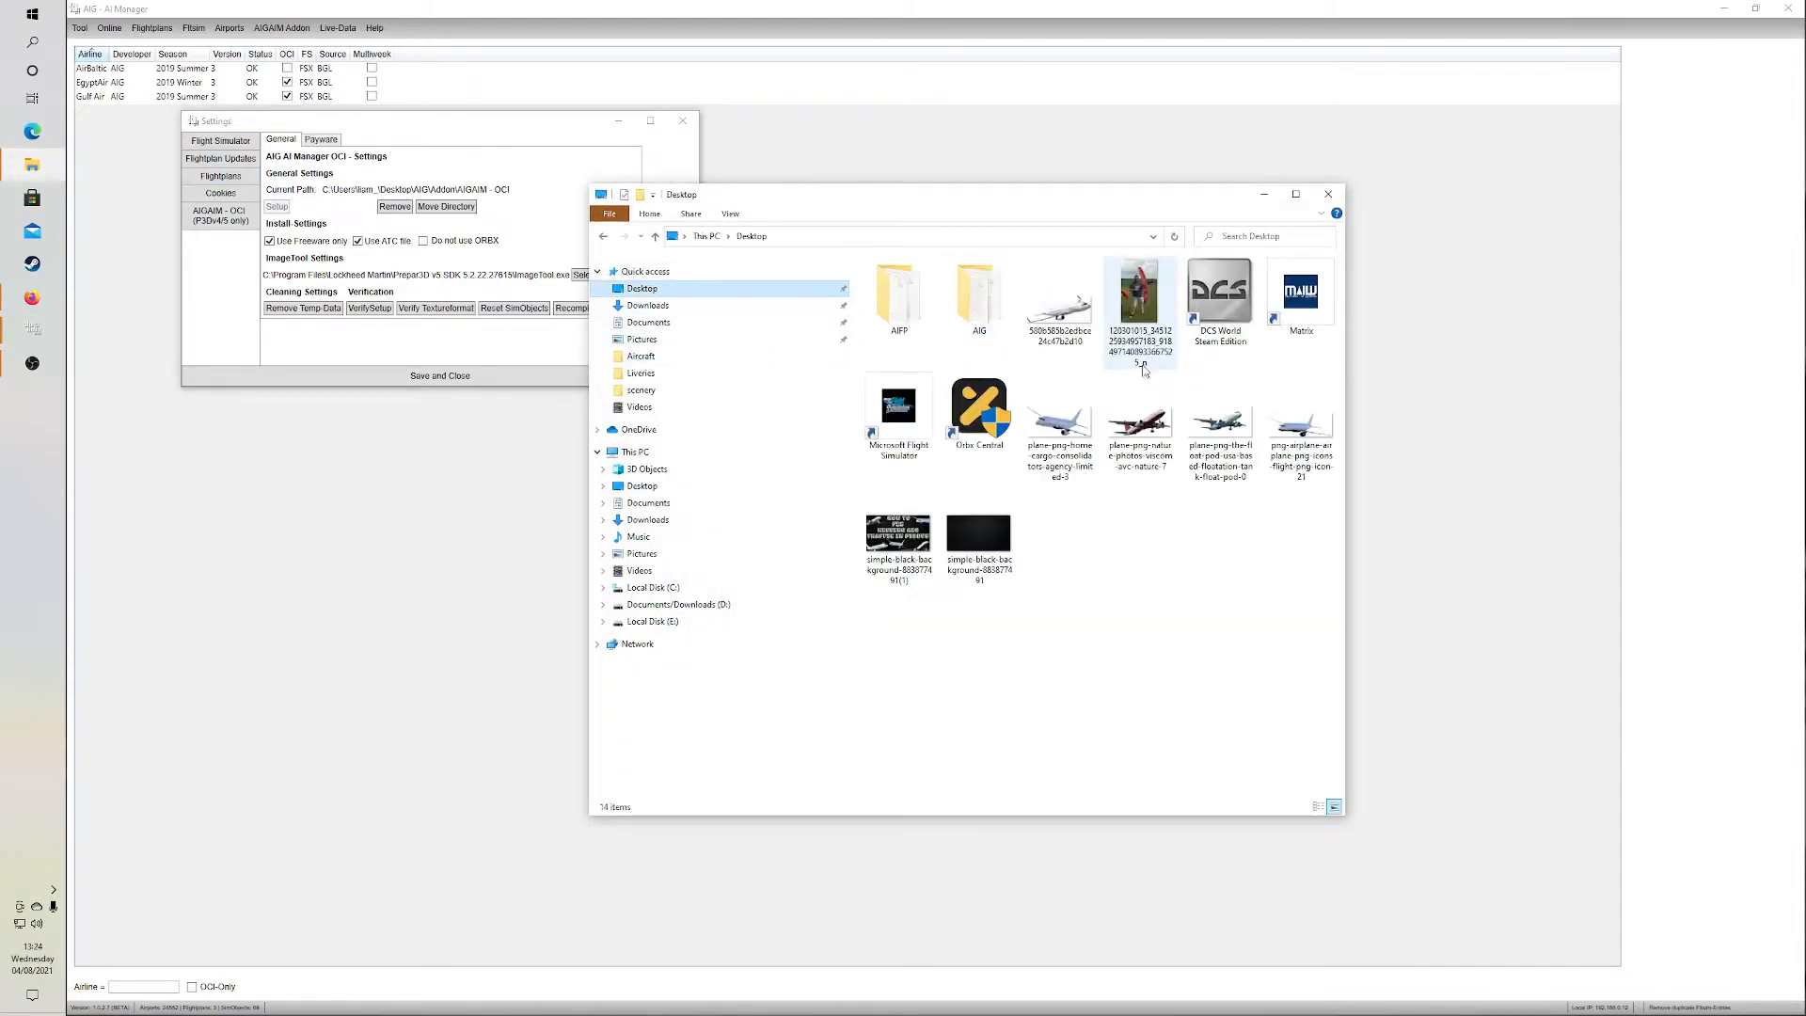
double_click(1002, 325)
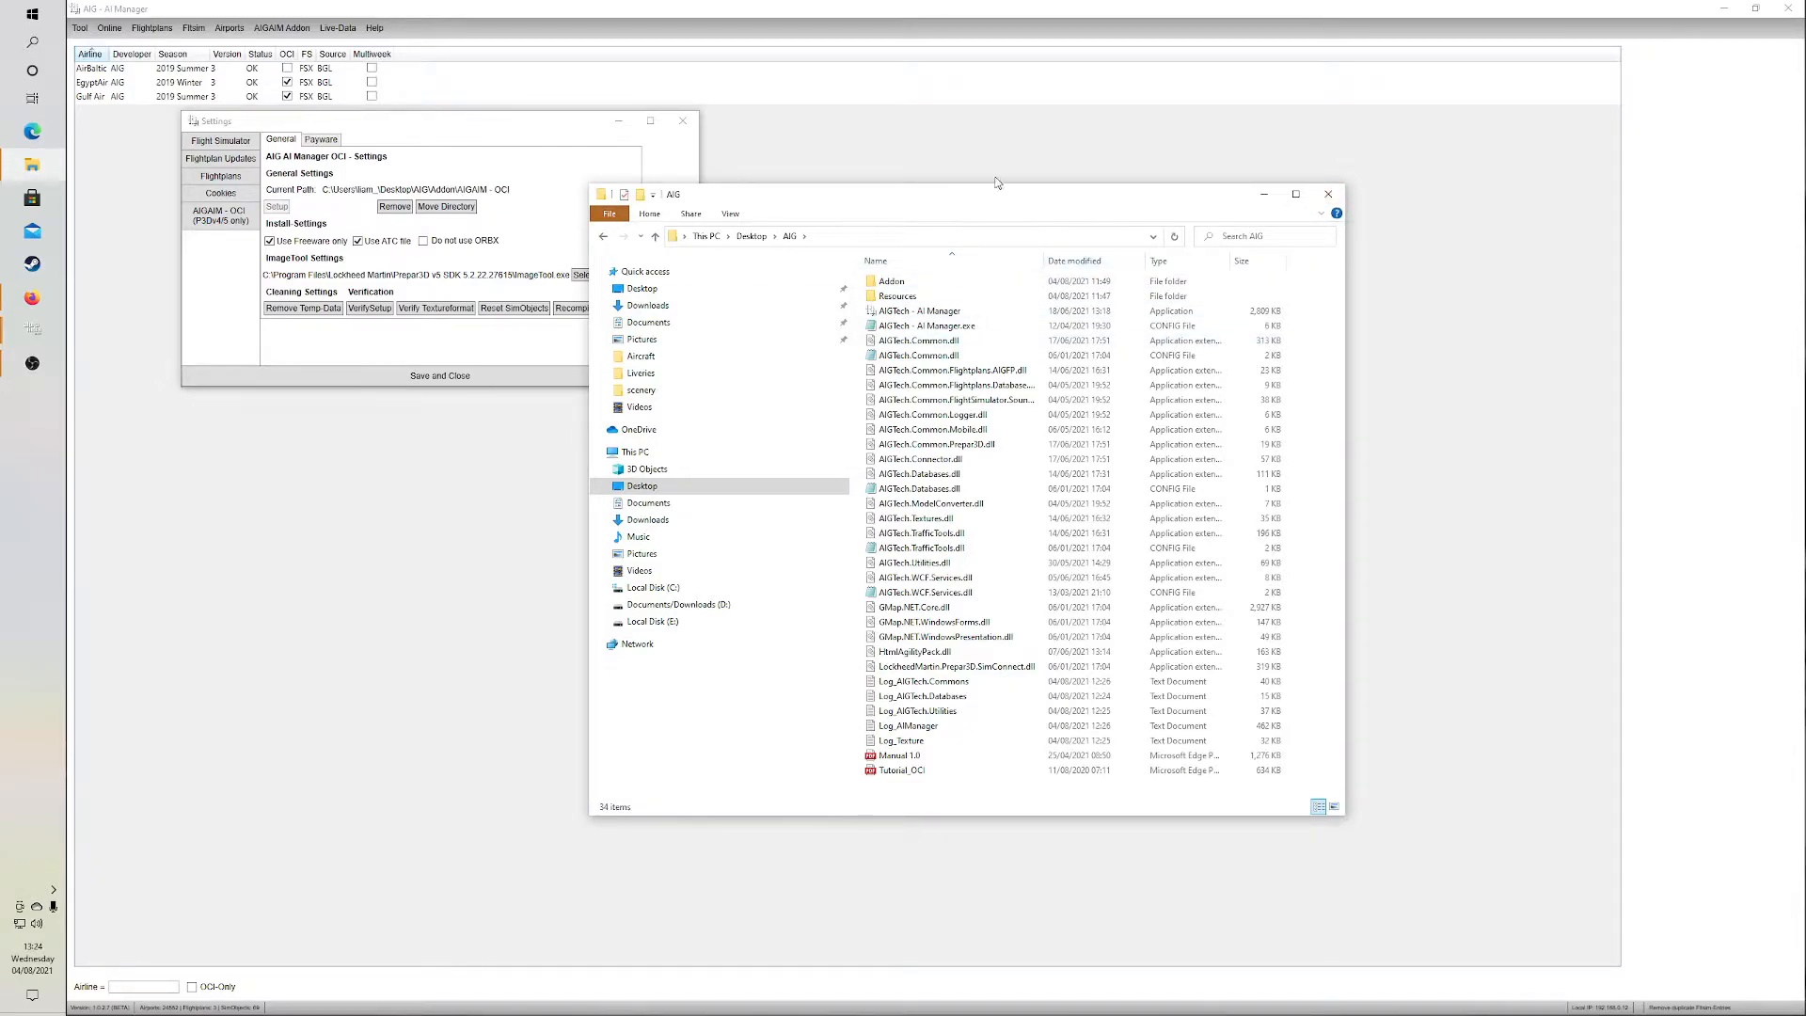
left_click(1328, 194)
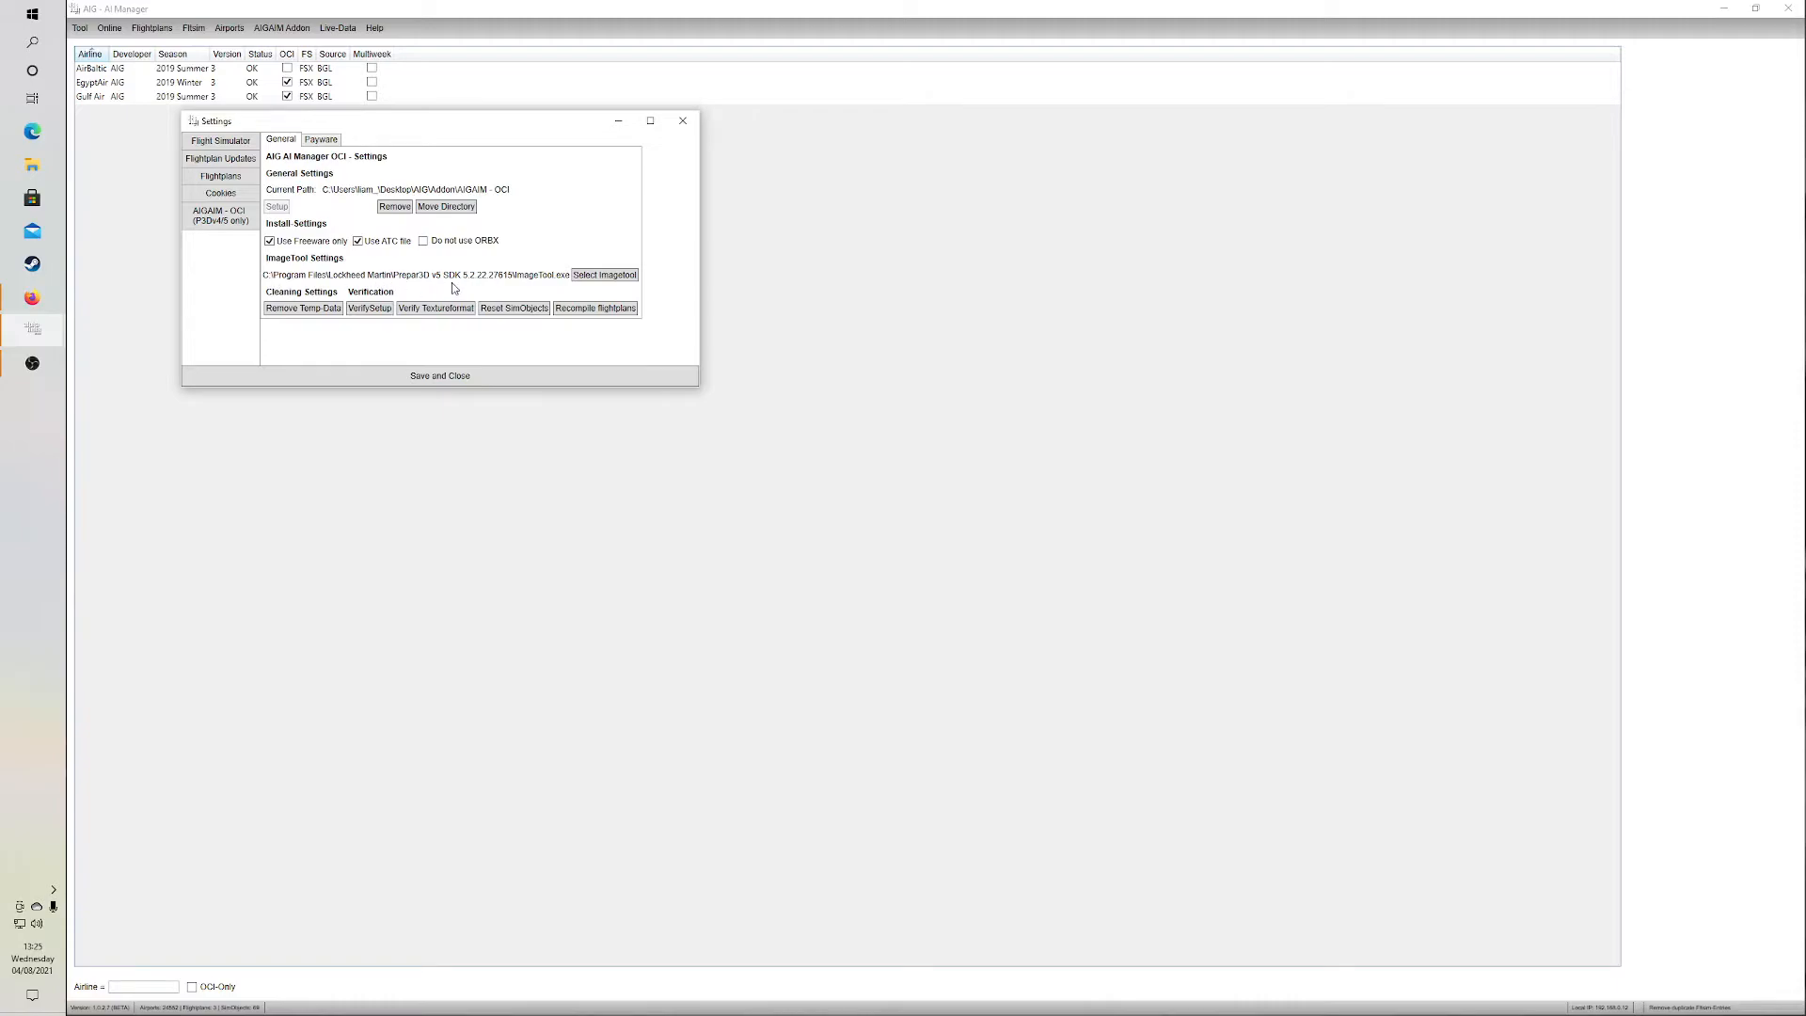
Locate ImageTool in the Prepar3D v5 SDK folder through the ImageTool file selection and cancel the selection
left_click(603, 275)
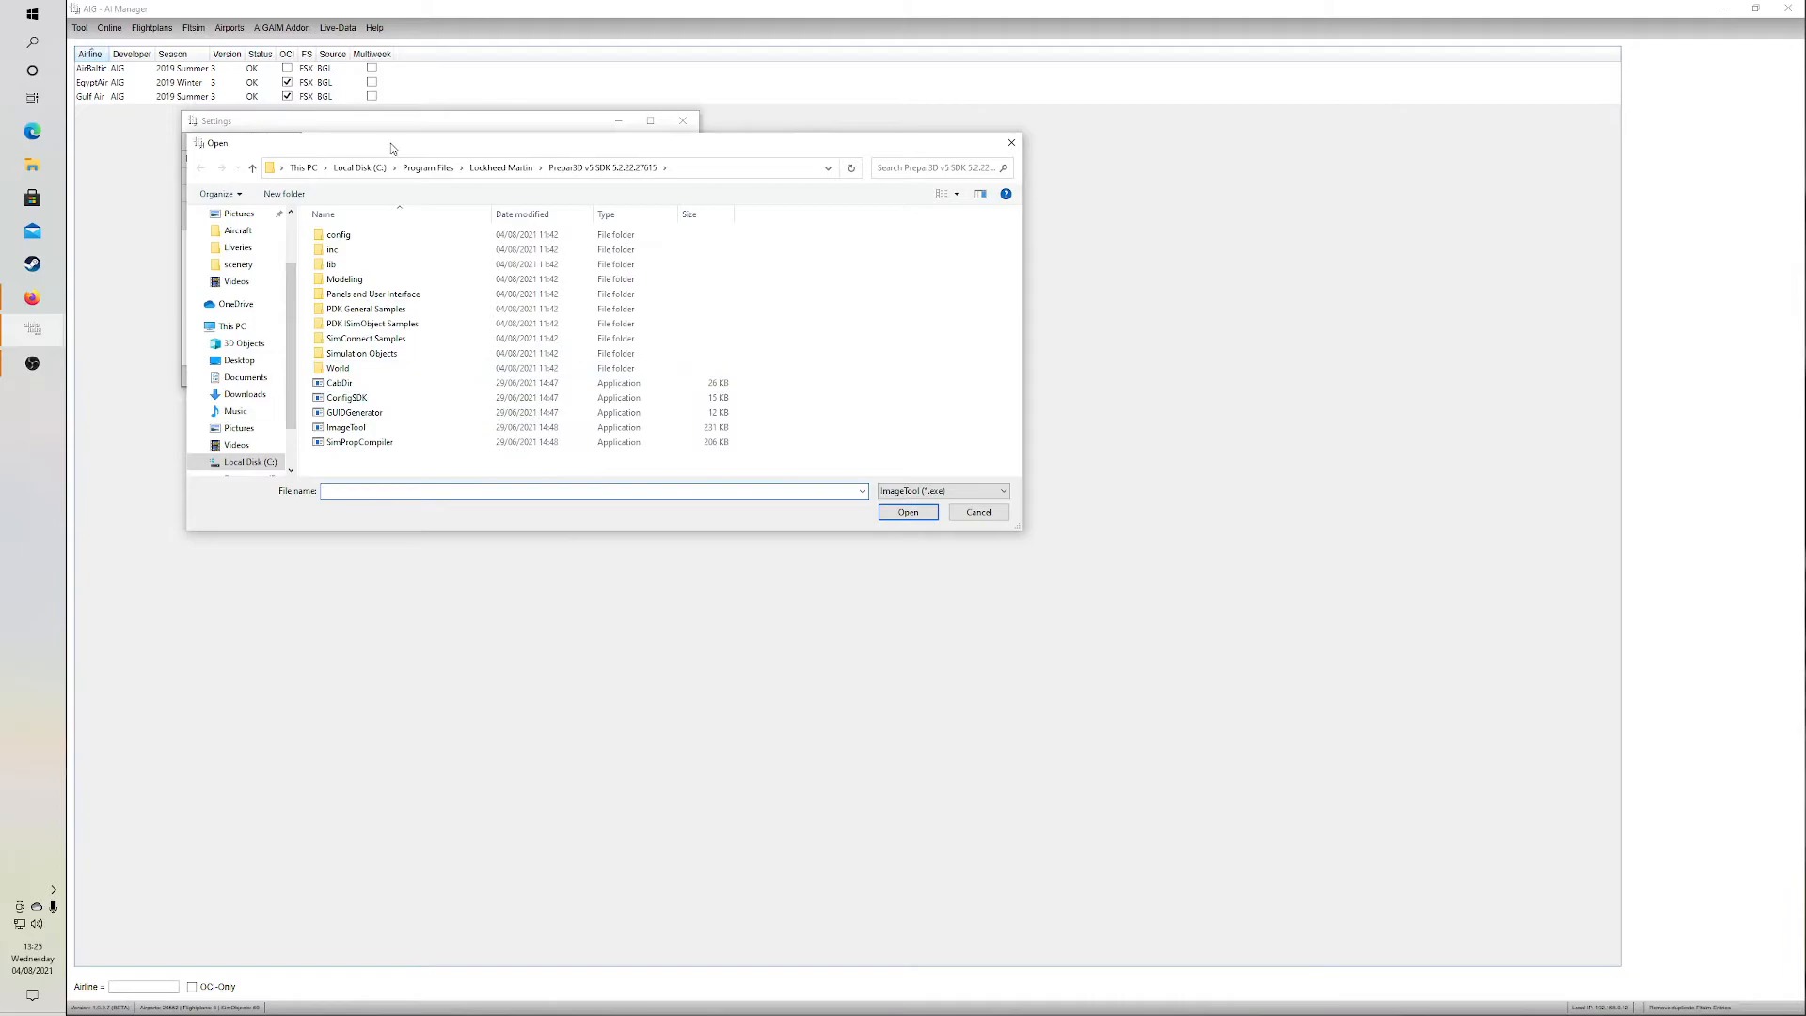
left_click_drag(391, 143, 737, 144)
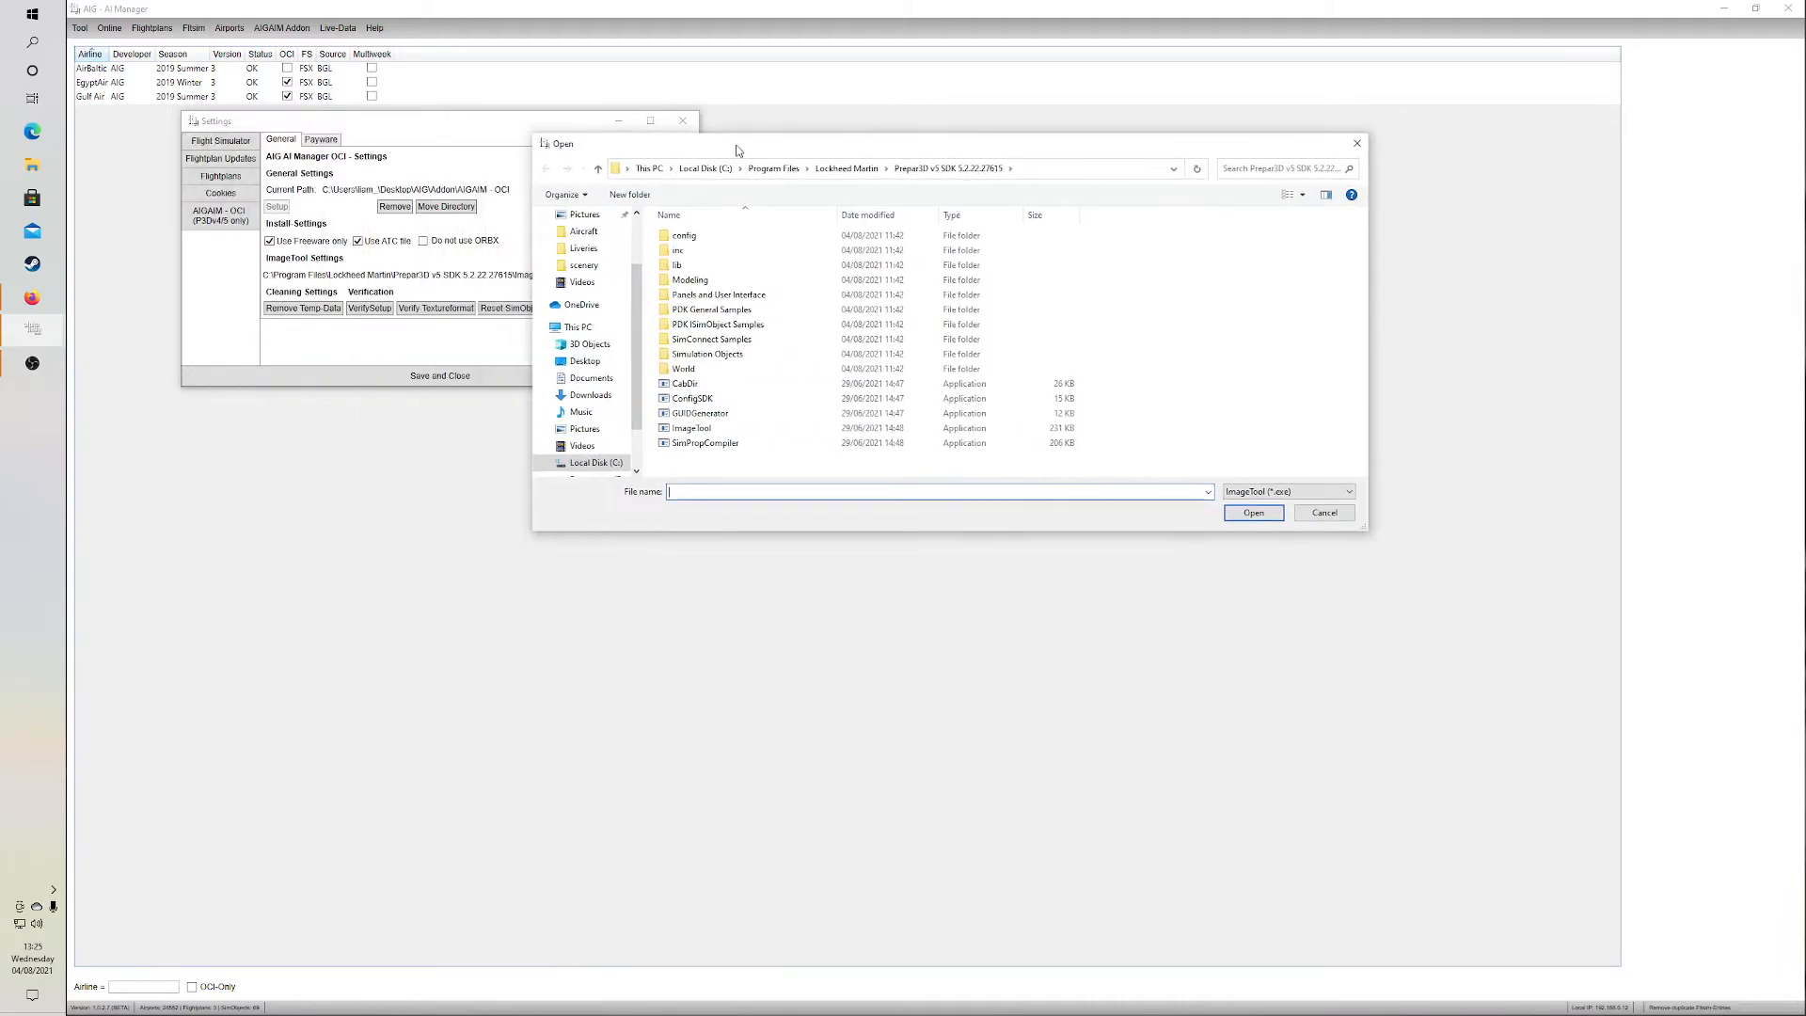
left_click(701, 431)
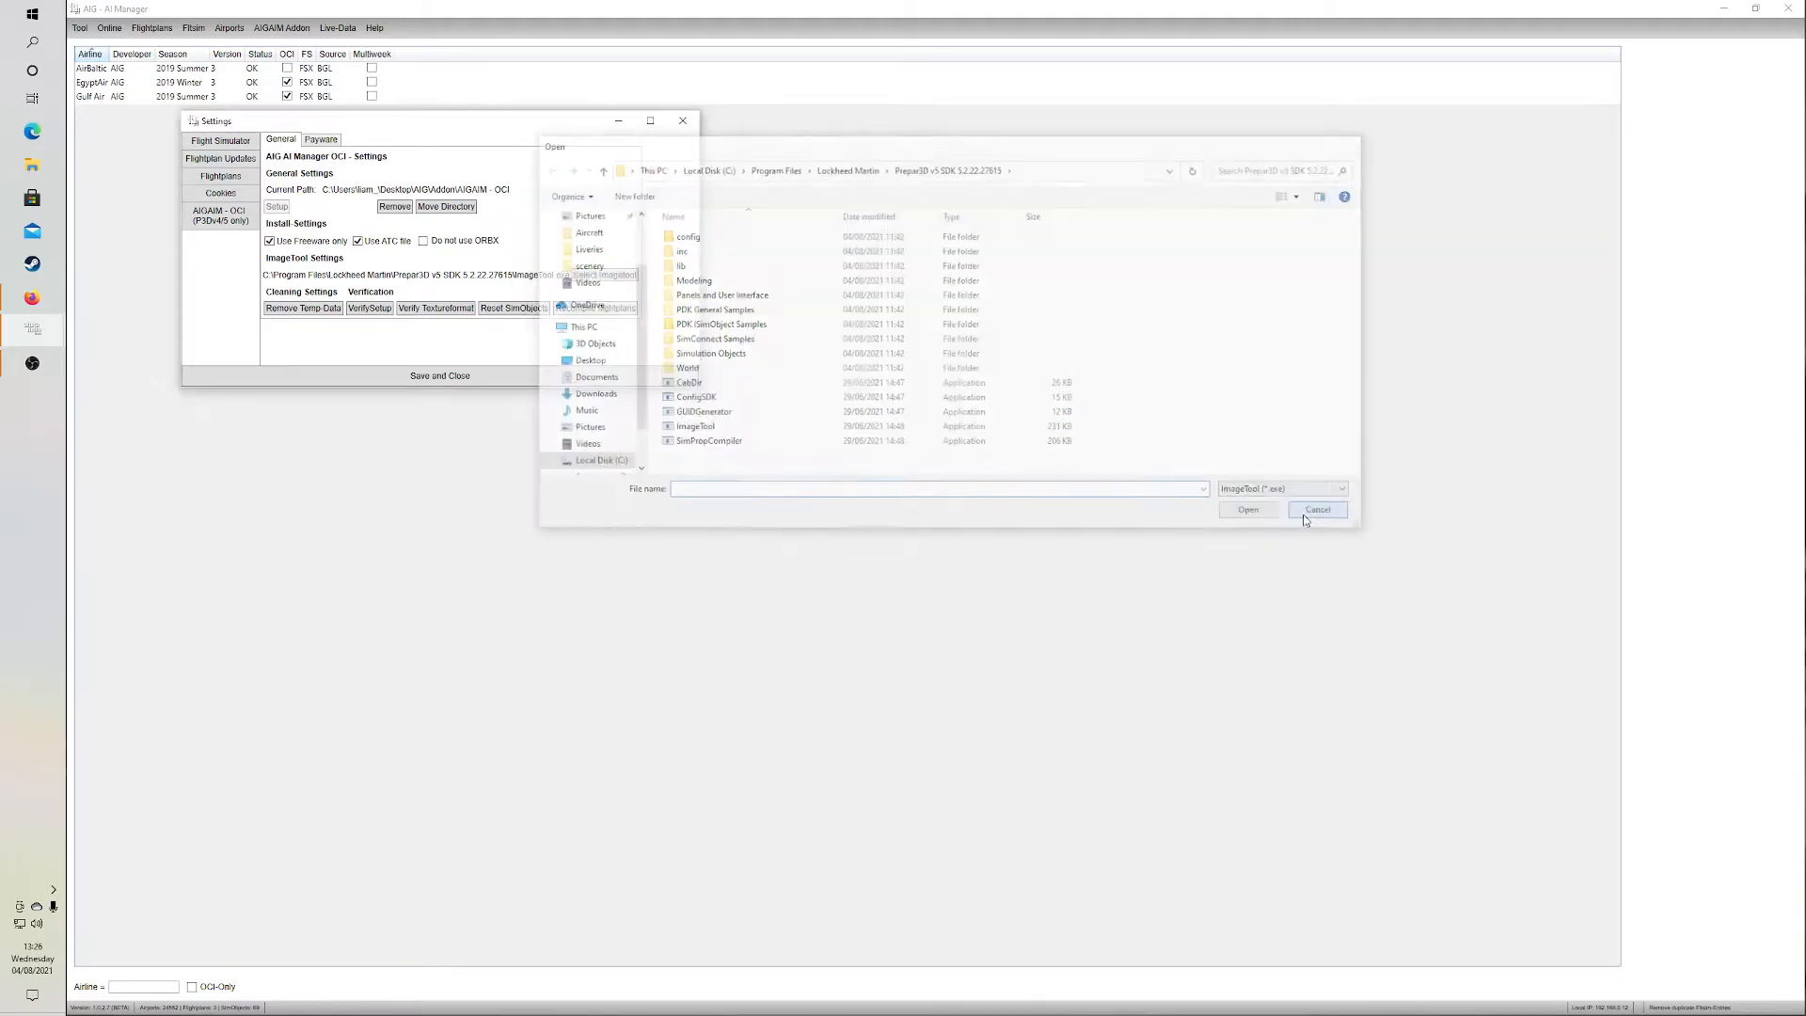
left_click(1307, 513)
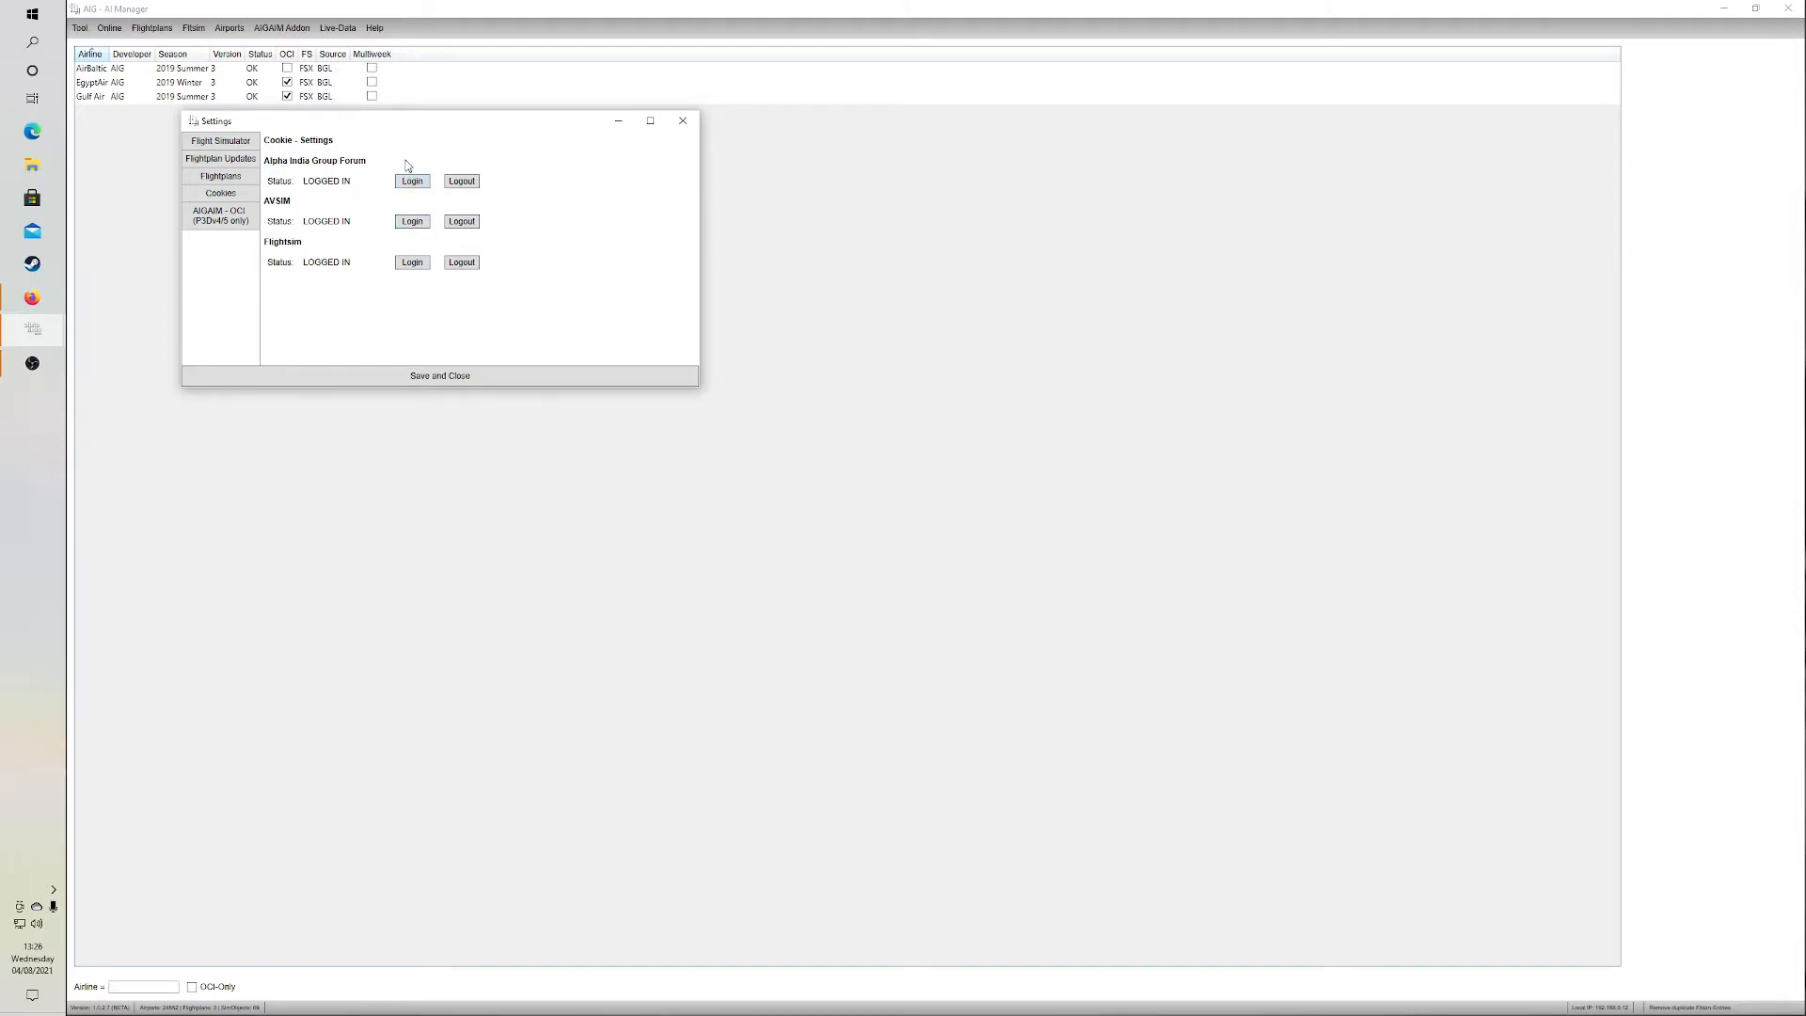
Review the Flightplans, Flightplan Updates and Flight Simulator settings, and save and close the settings
left_click(233, 180)
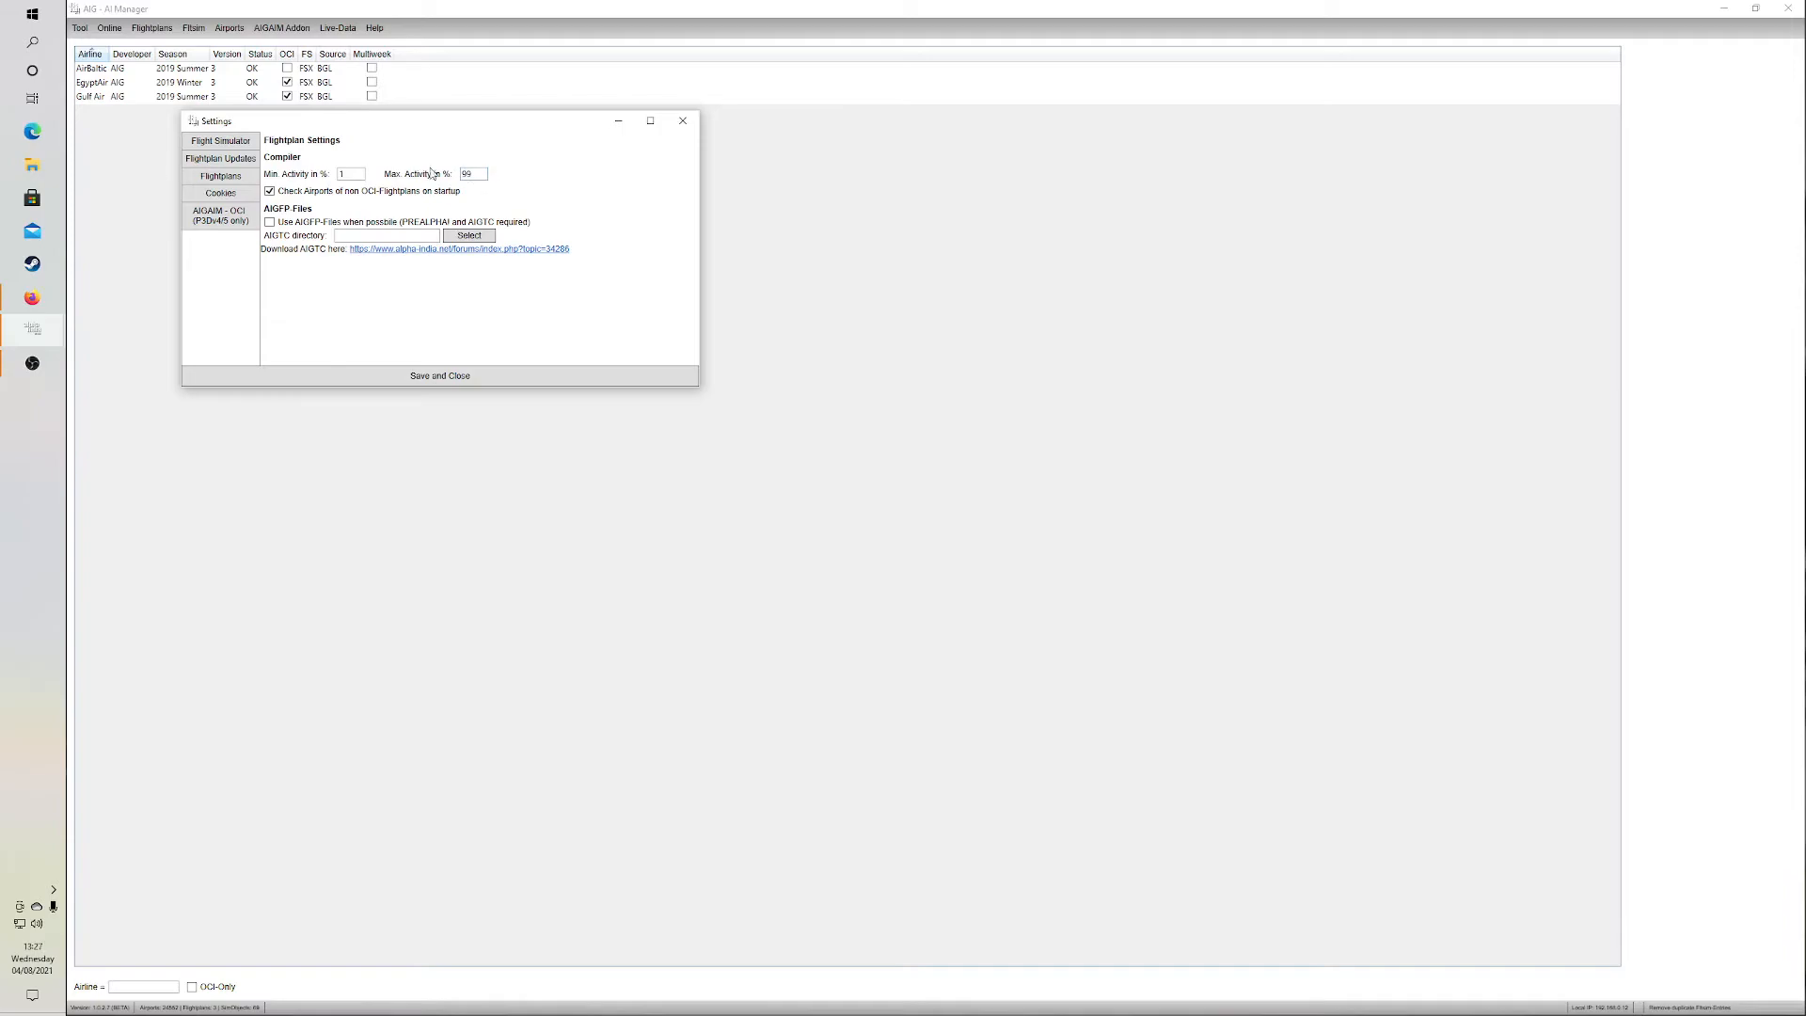
left_click(226, 162)
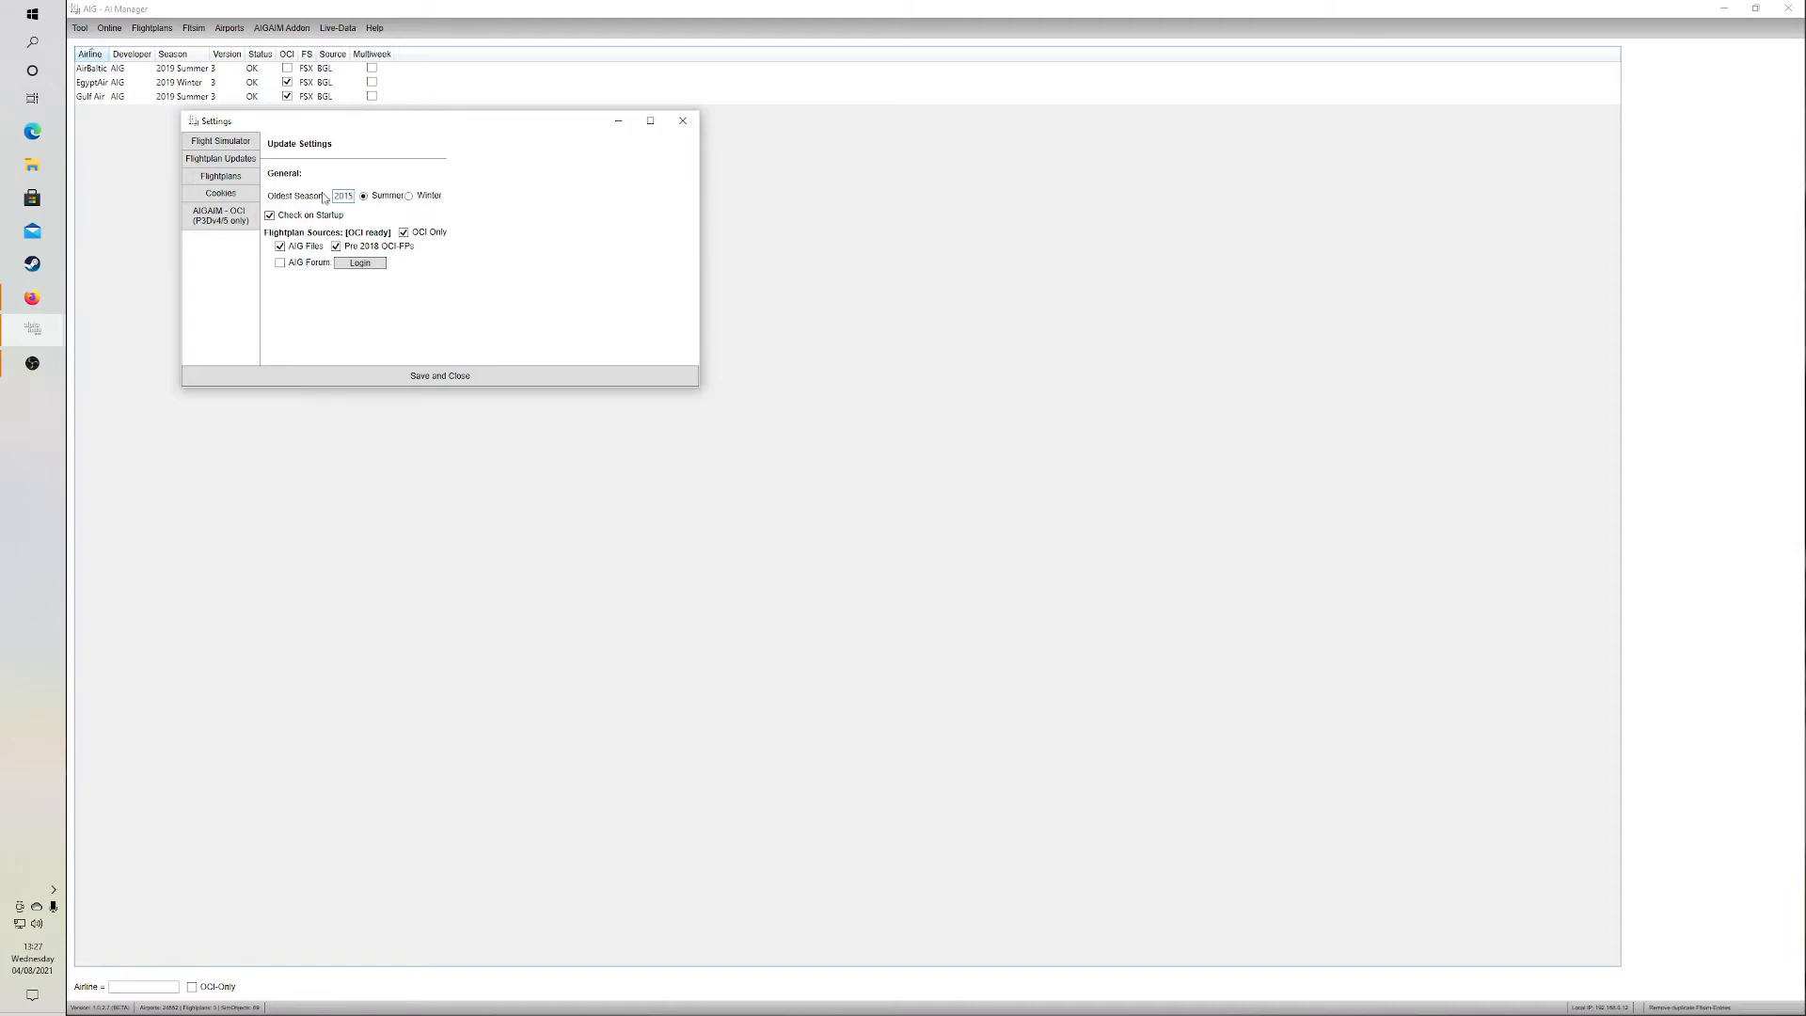
double_click(343, 196)
left_click(343, 195)
left_click(219, 146)
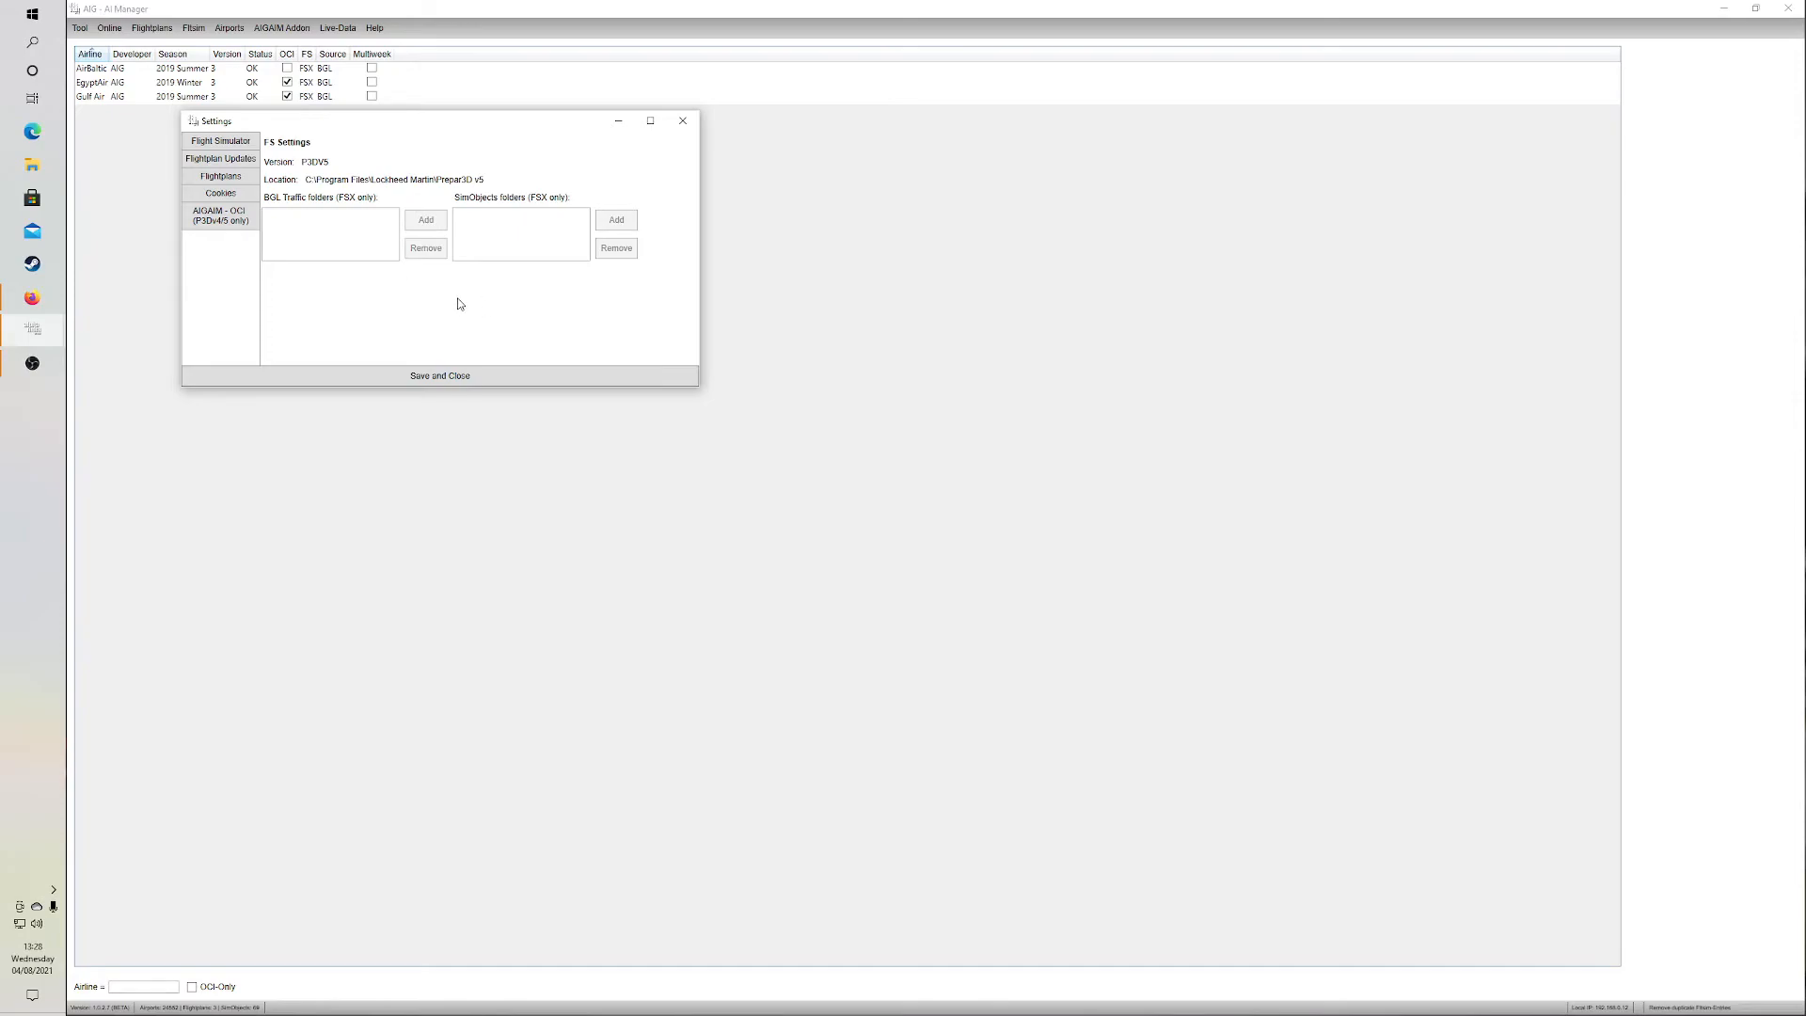
left_click(416, 376)
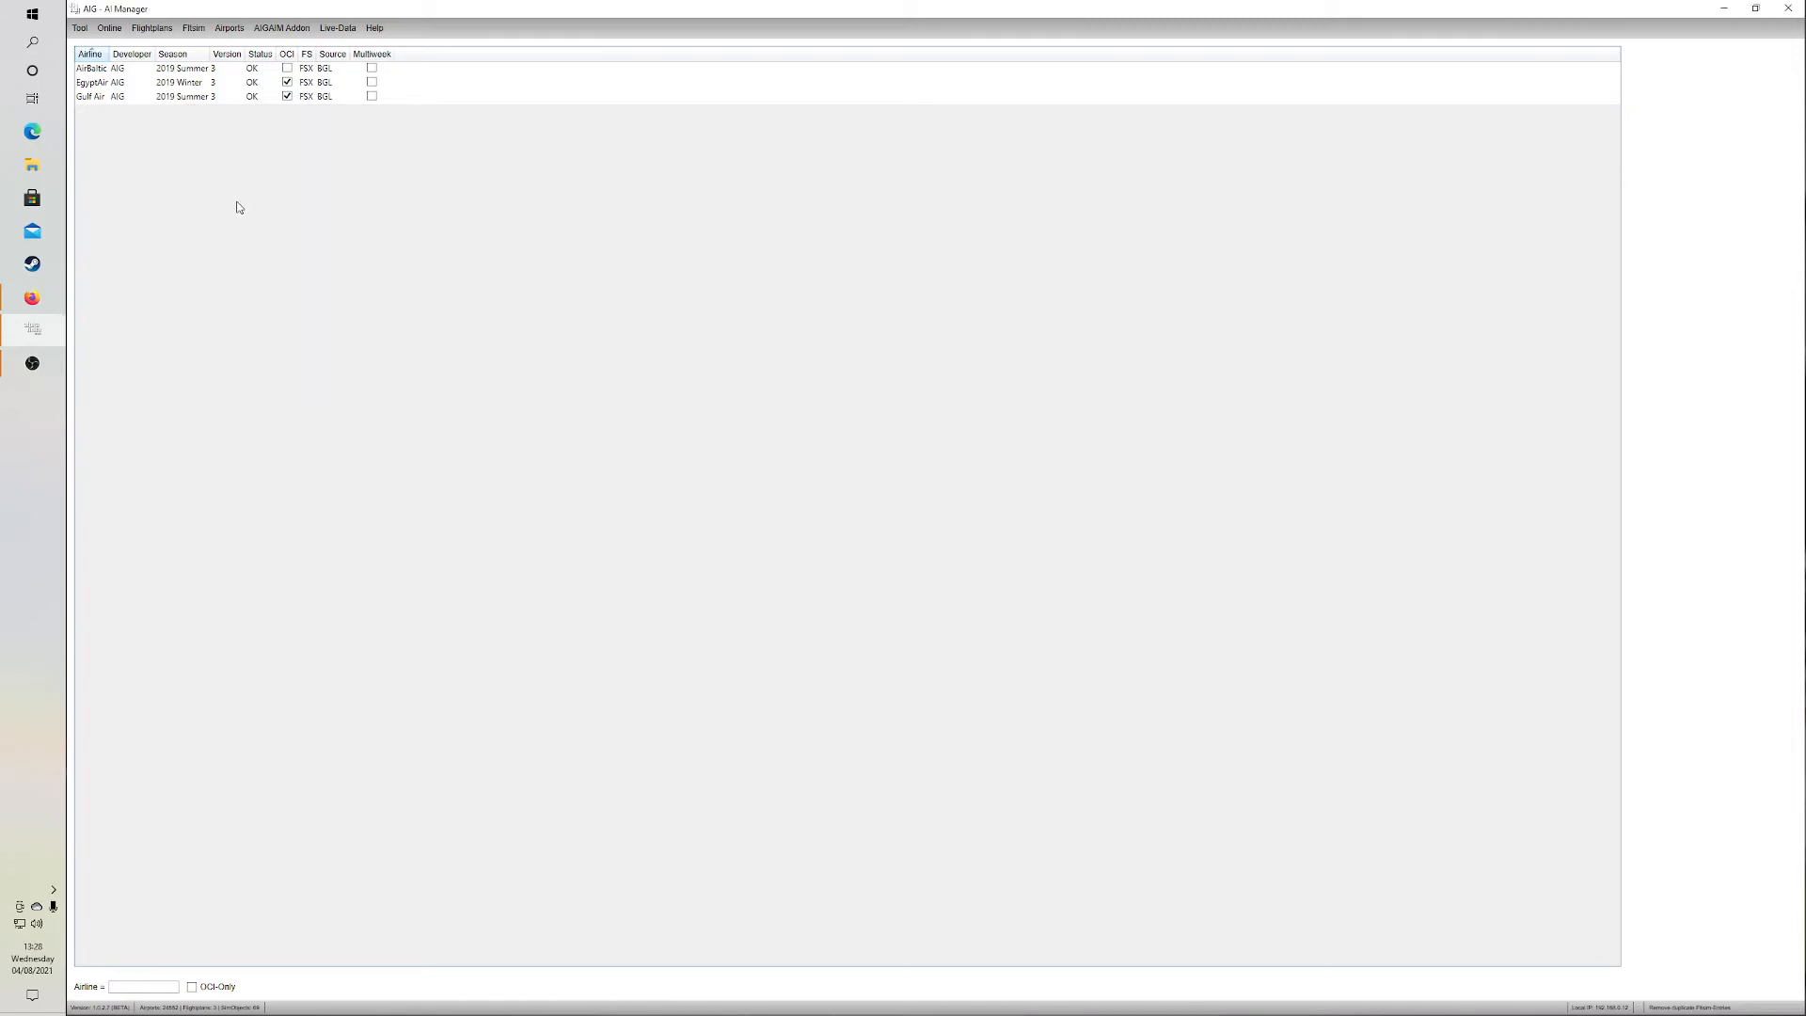
Restore the AI Manager window to its smaller size and center it on the desktop
left_click_drag(311, 14, 597, 298)
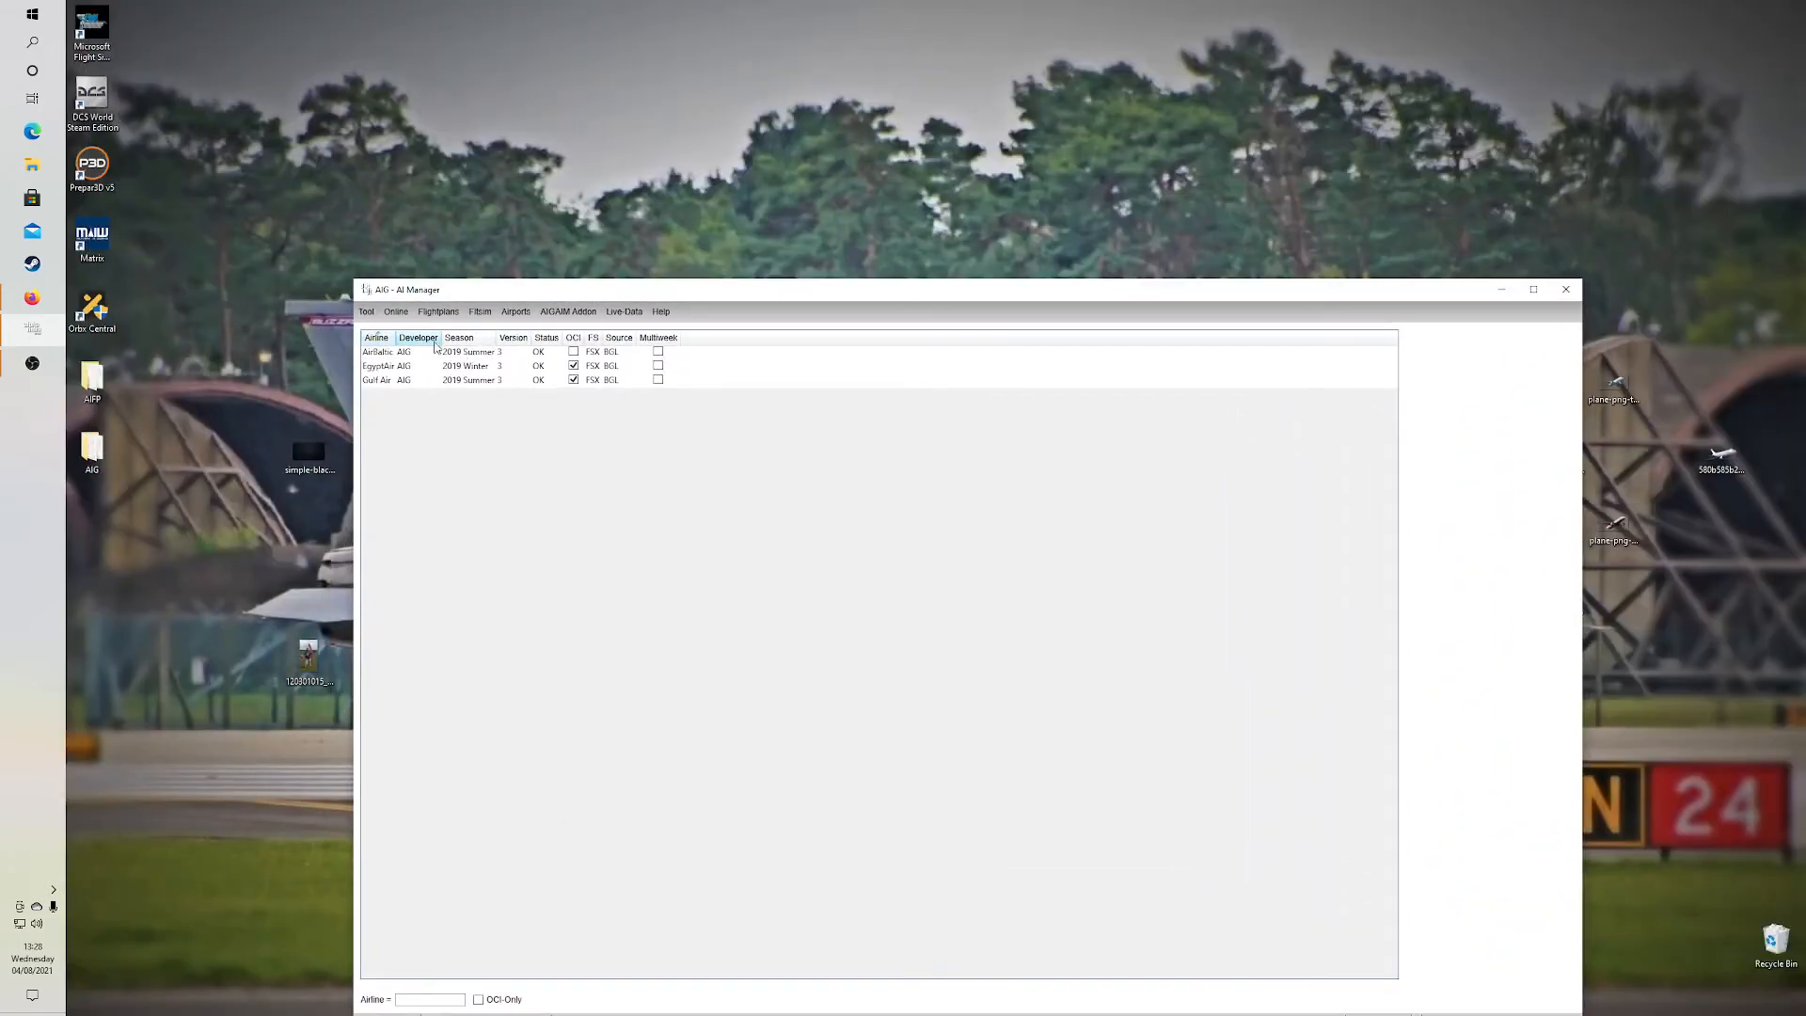
left_click(403, 320)
left_click(402, 320)
left_click_drag(671, 288, 592, 156)
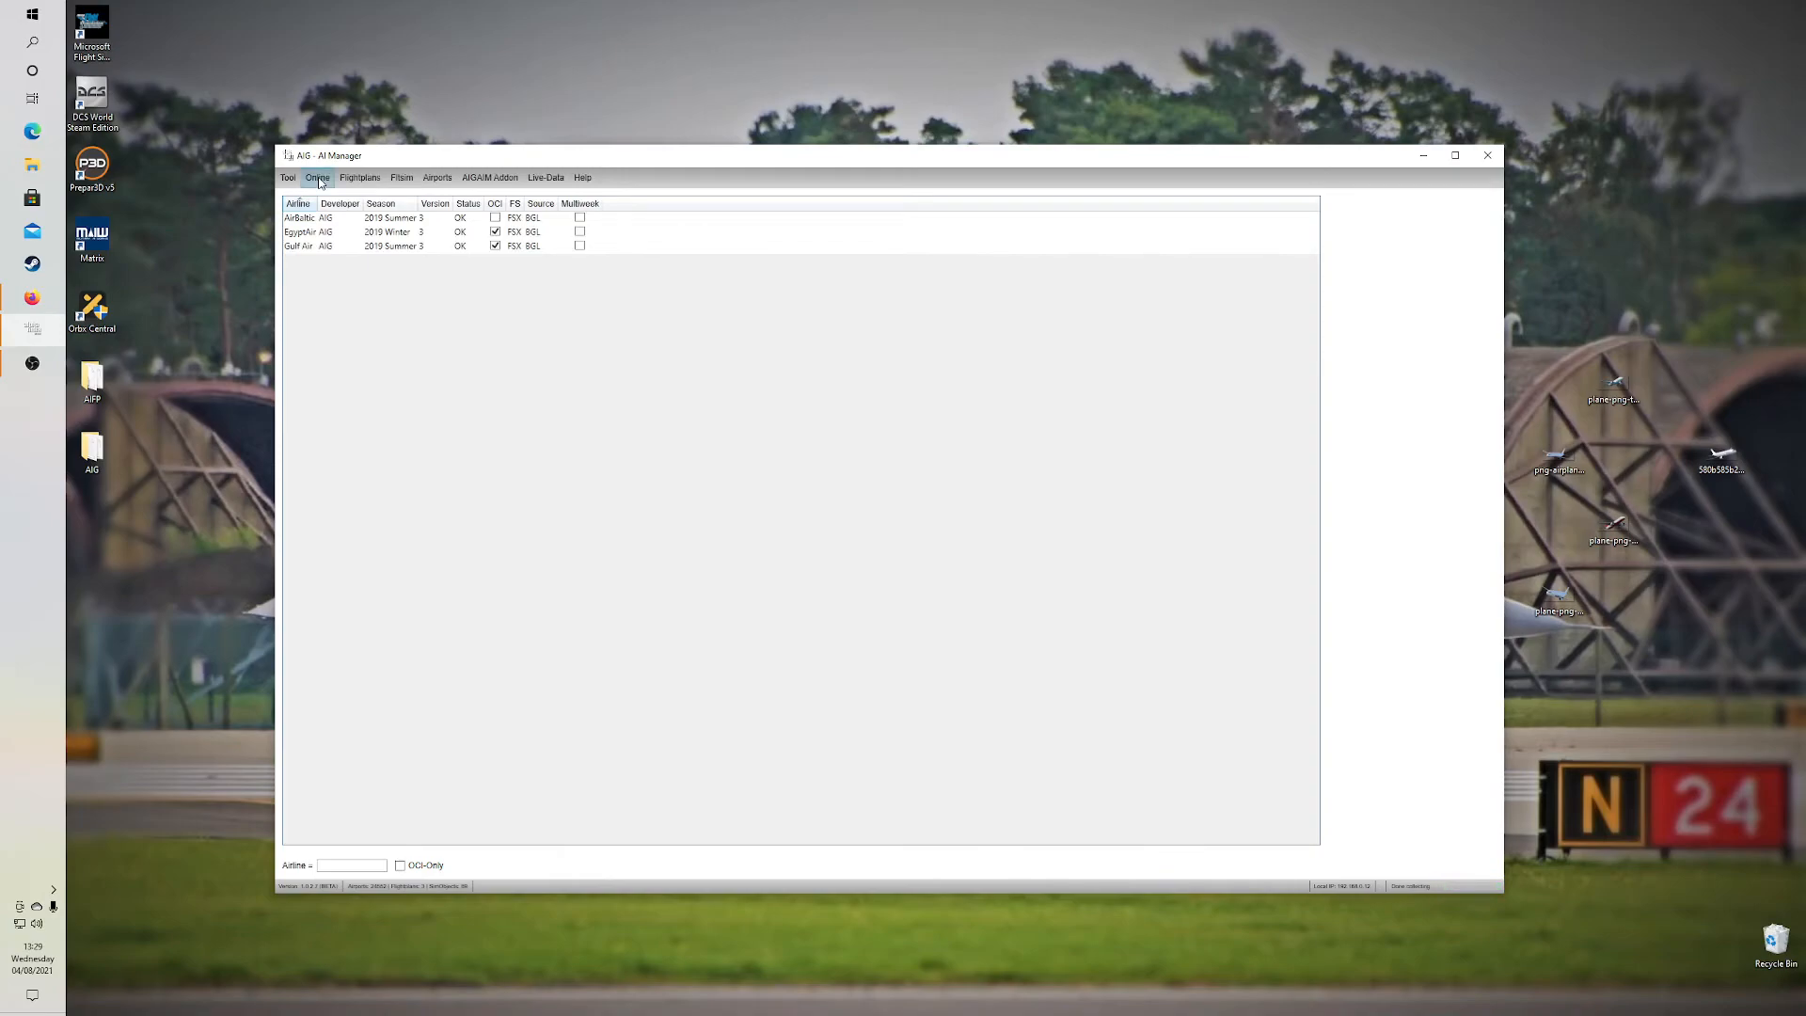
Open the list of flightplans available online and enlarge its window
left_click(319, 179)
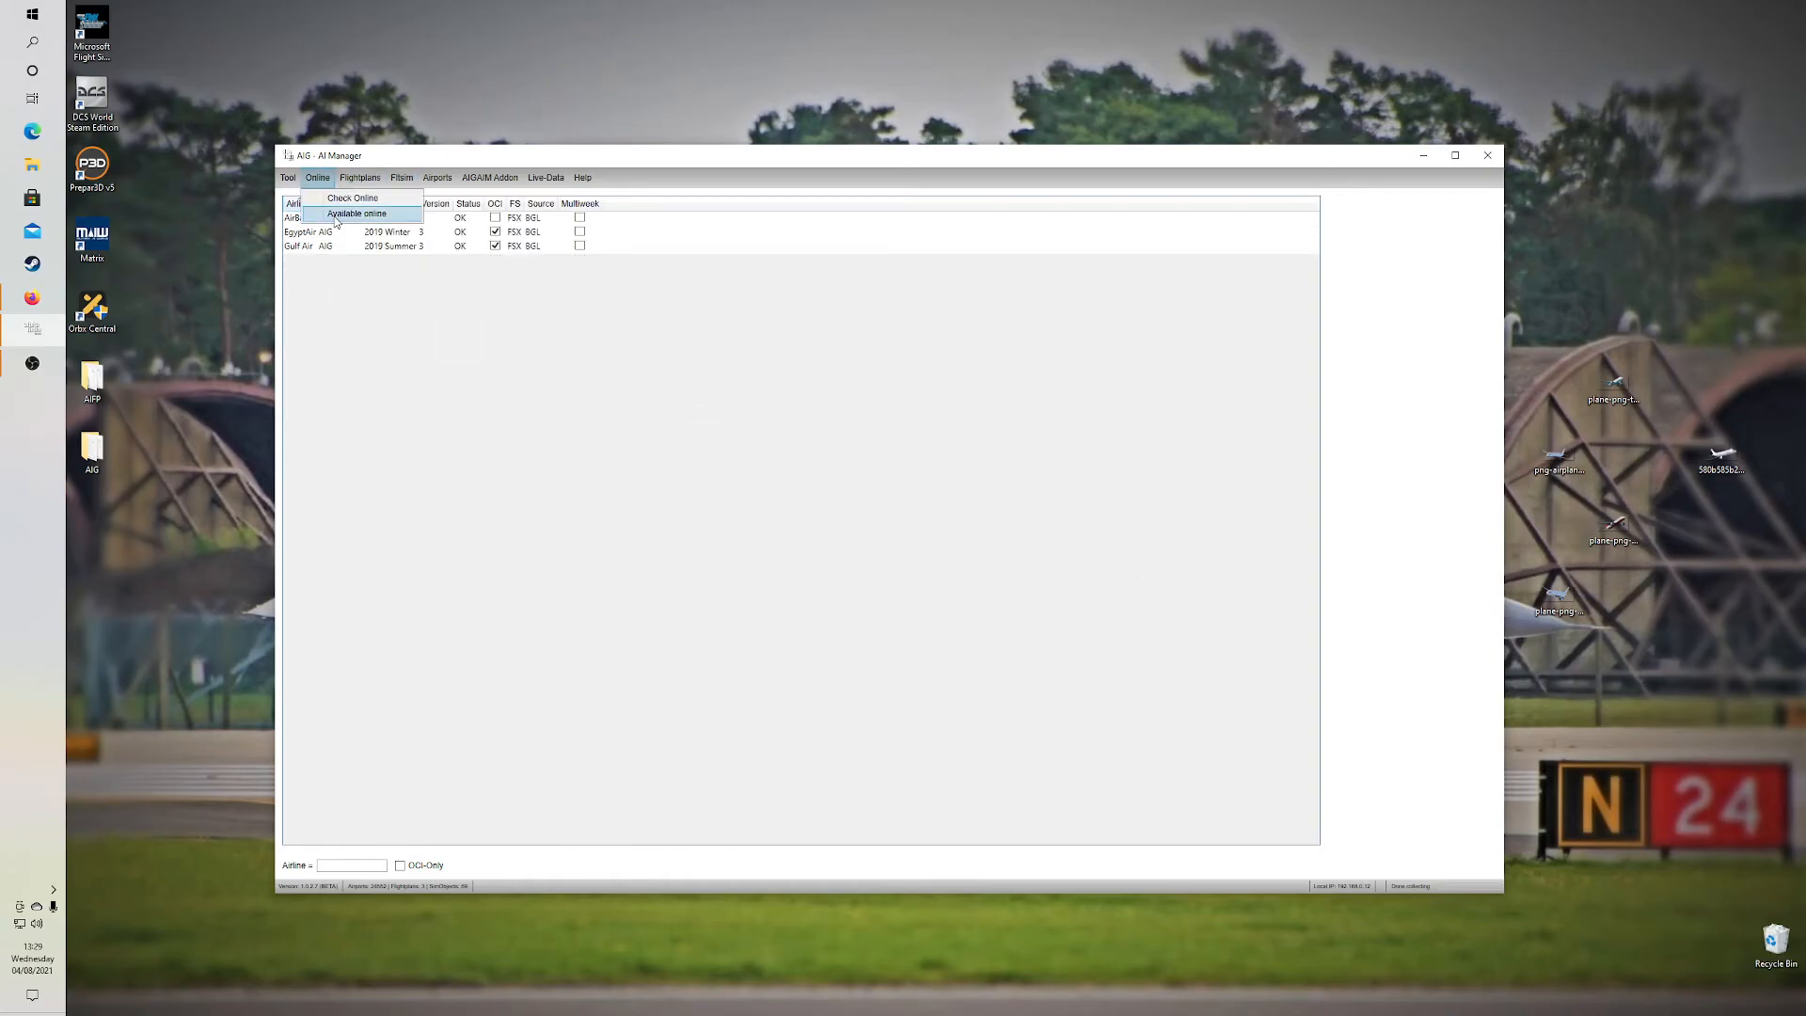
left_click(336, 218)
left_click_drag(539, 336, 1494, 869)
Find the 2019 Summer CyprusAirways flightplan among those not installed and install it with OCI-Bulk
scroll(371, 261, "down", 13)
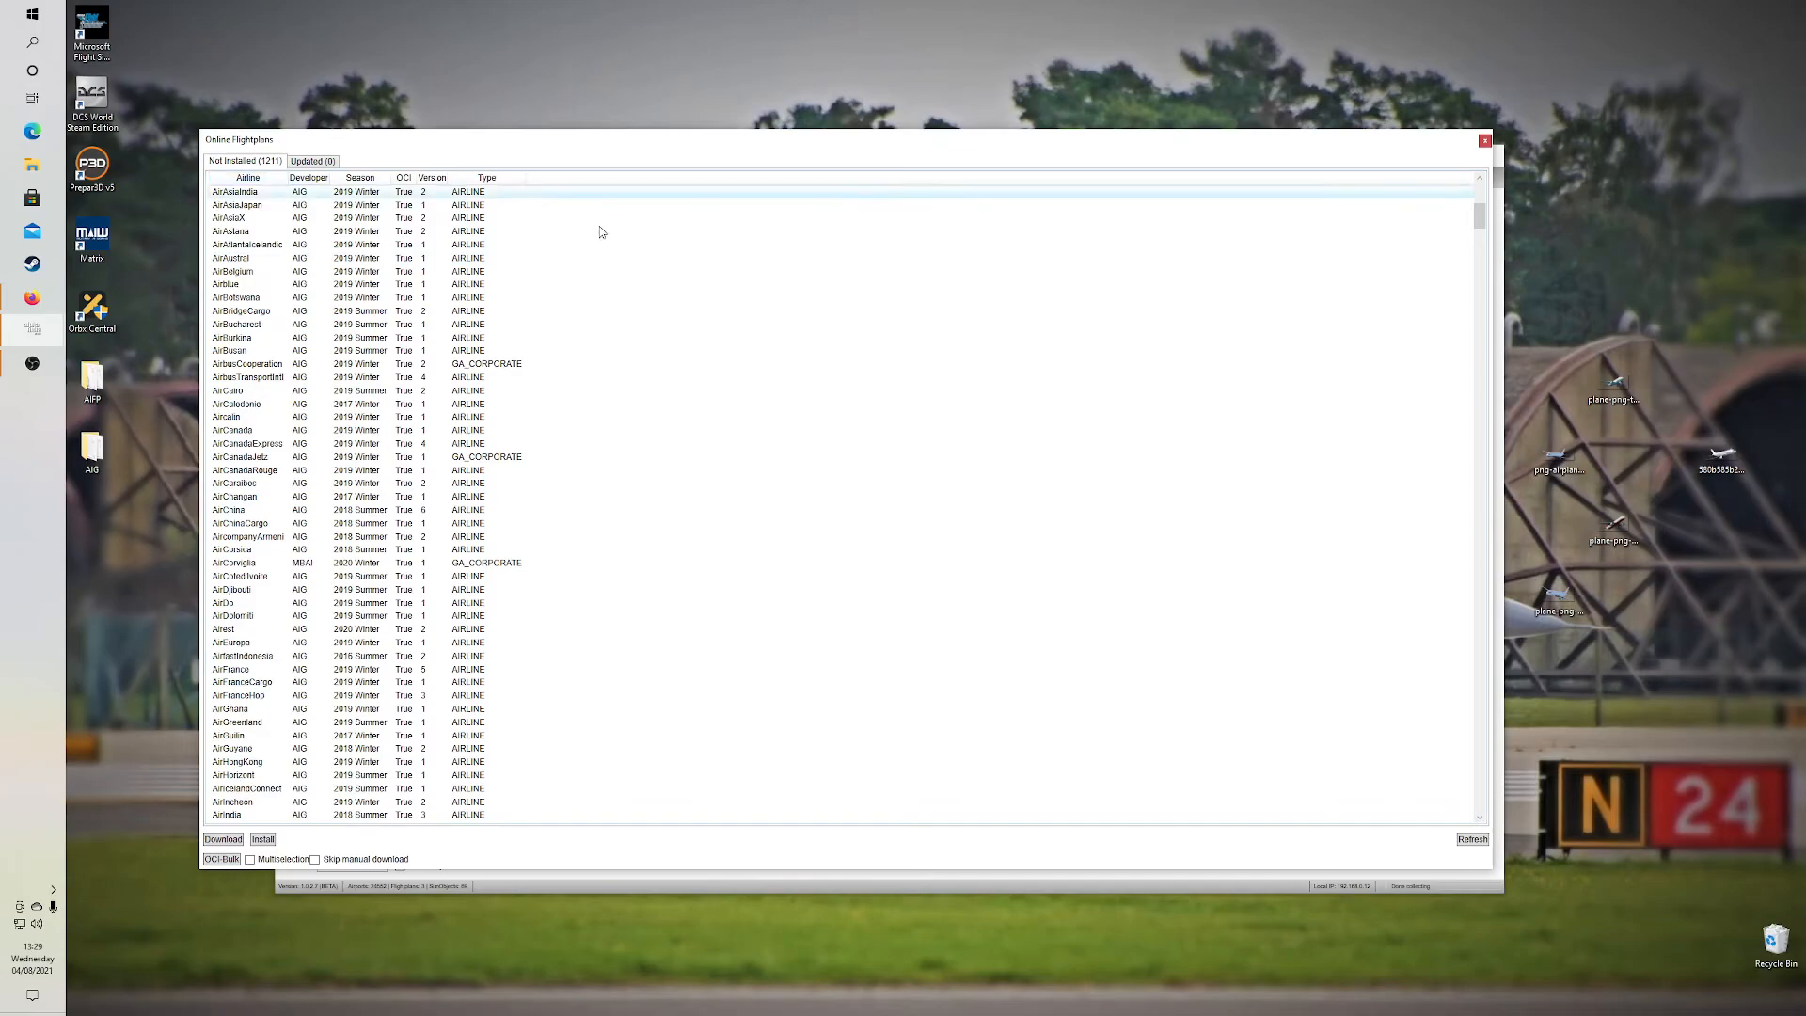
left_click_drag(1480, 217, 1491, 293)
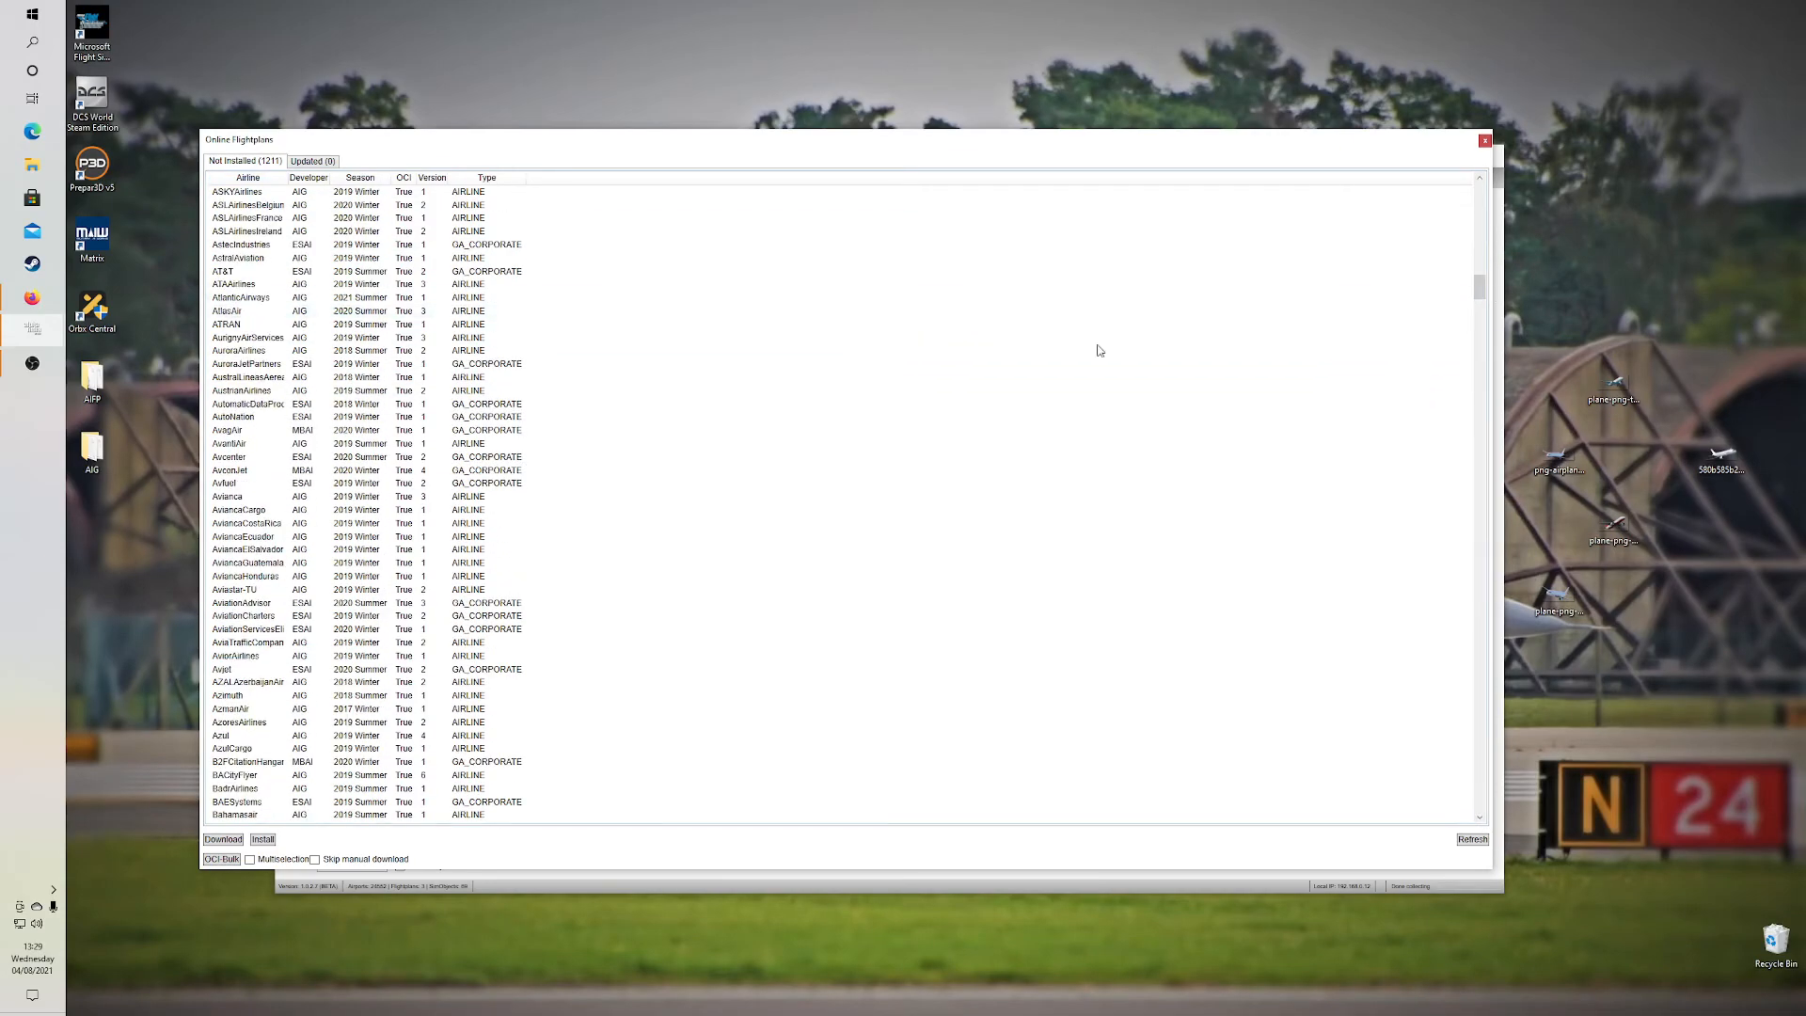
scroll(470, 352, "up", 6)
scroll(392, 340, "up", 4)
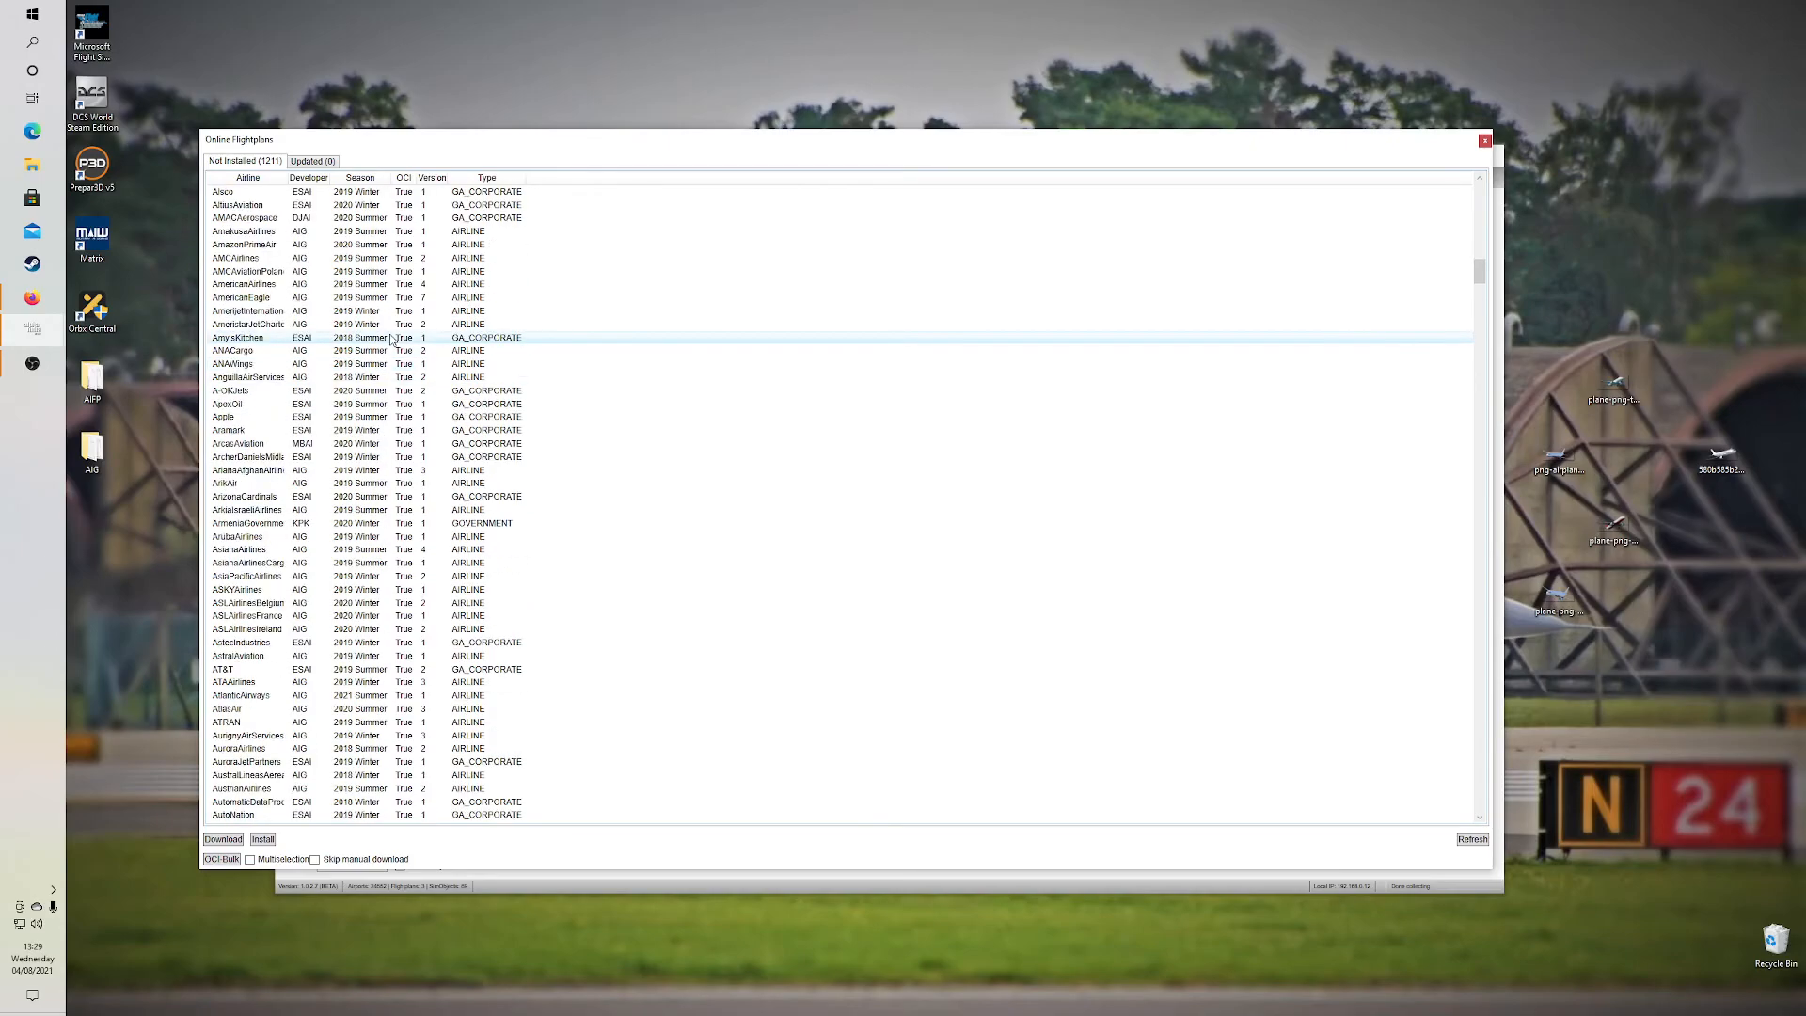
scroll(267, 358, "down", 16)
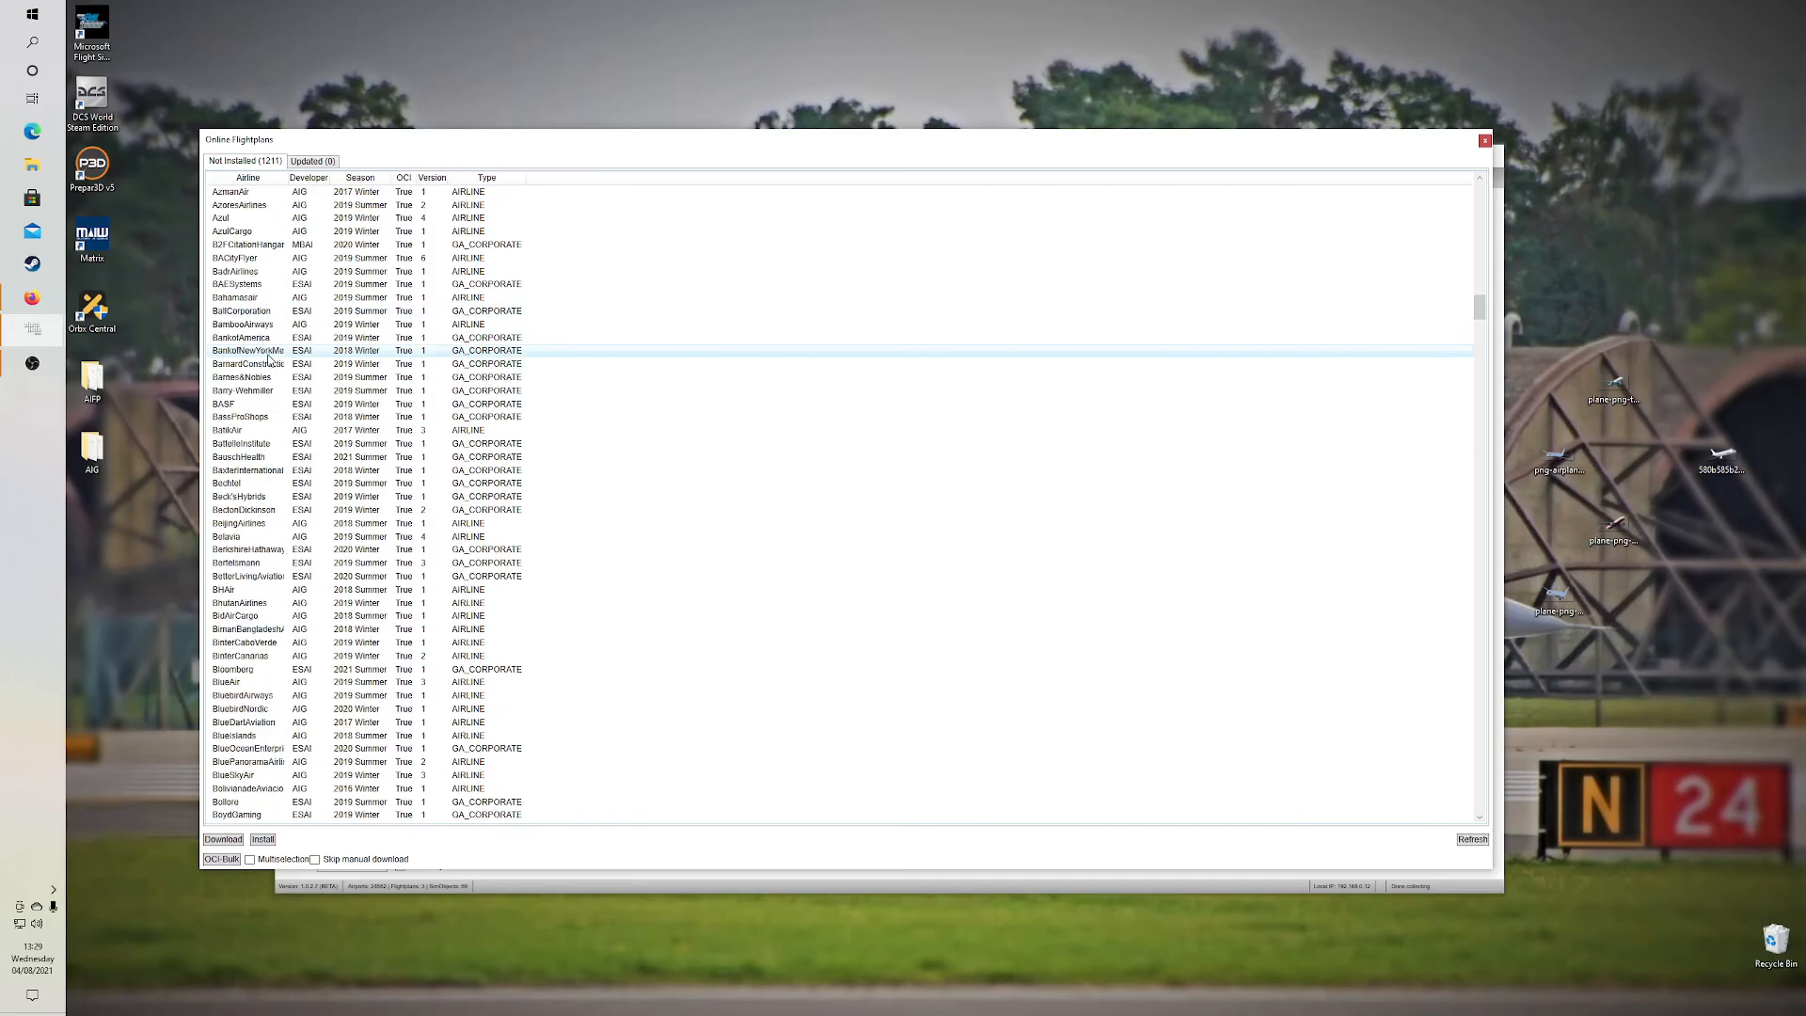
scroll(267, 355, "down", 14)
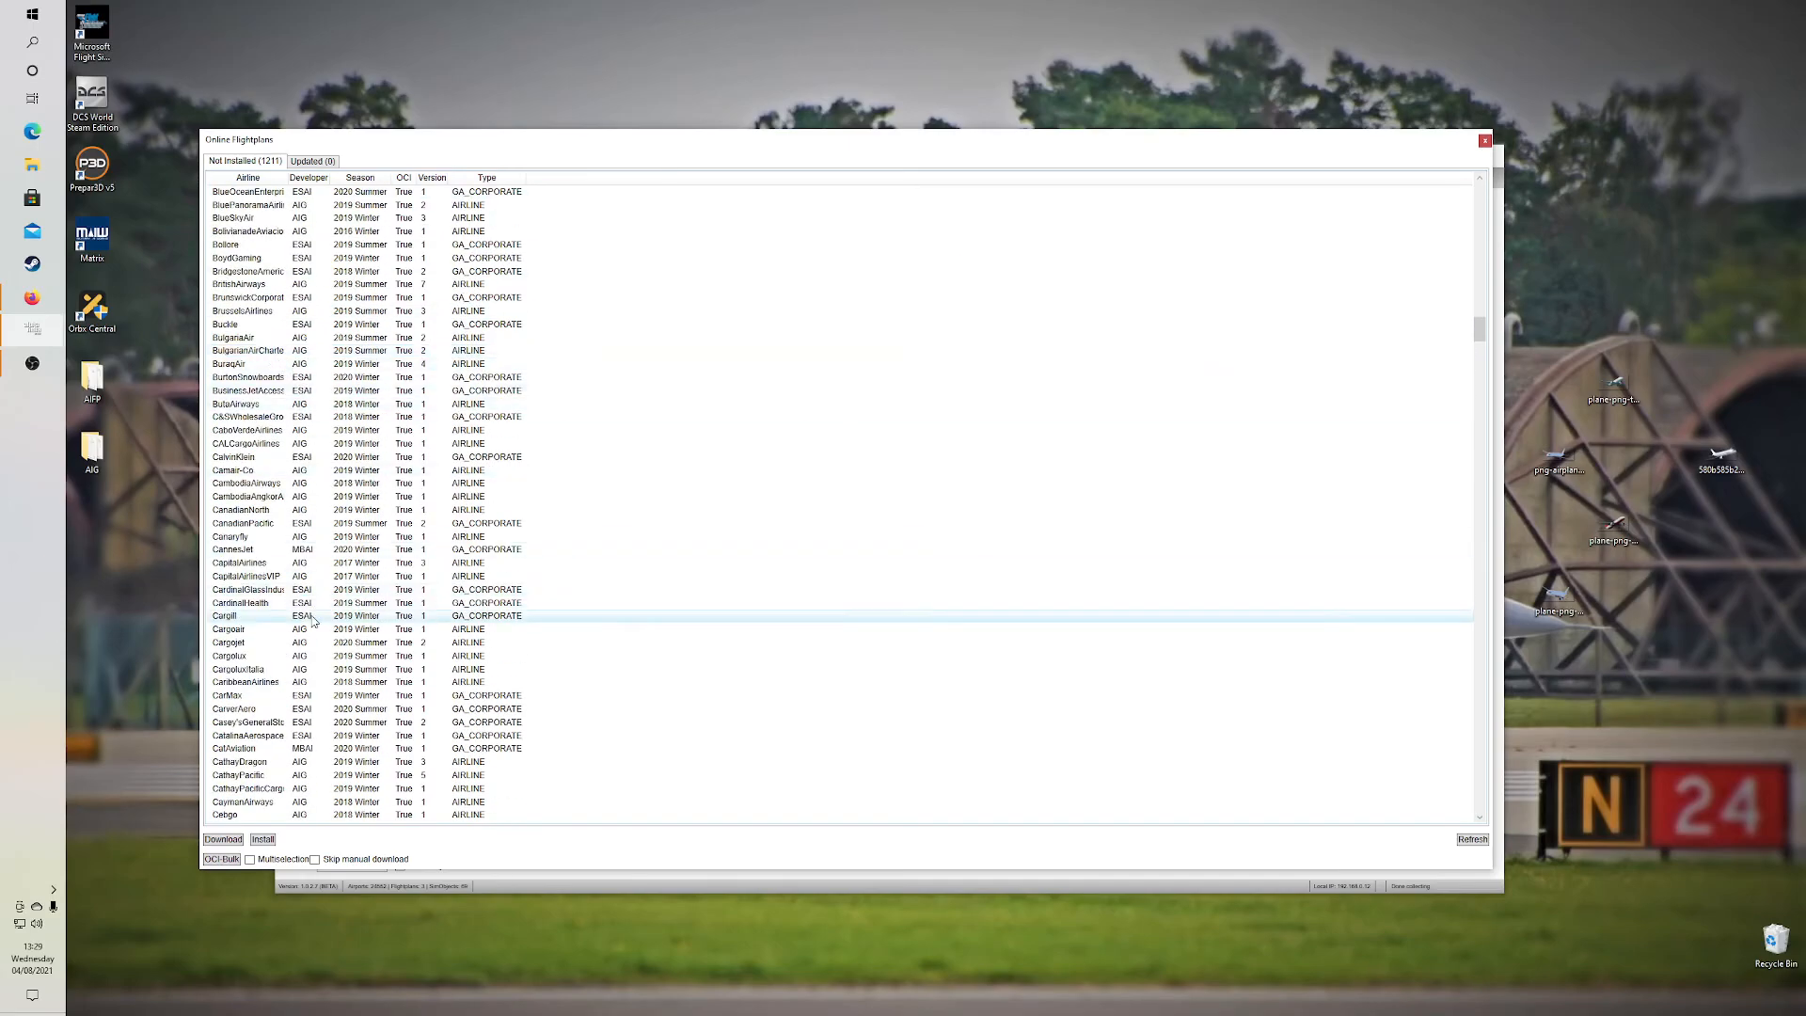
scroll(276, 584, "down", 14)
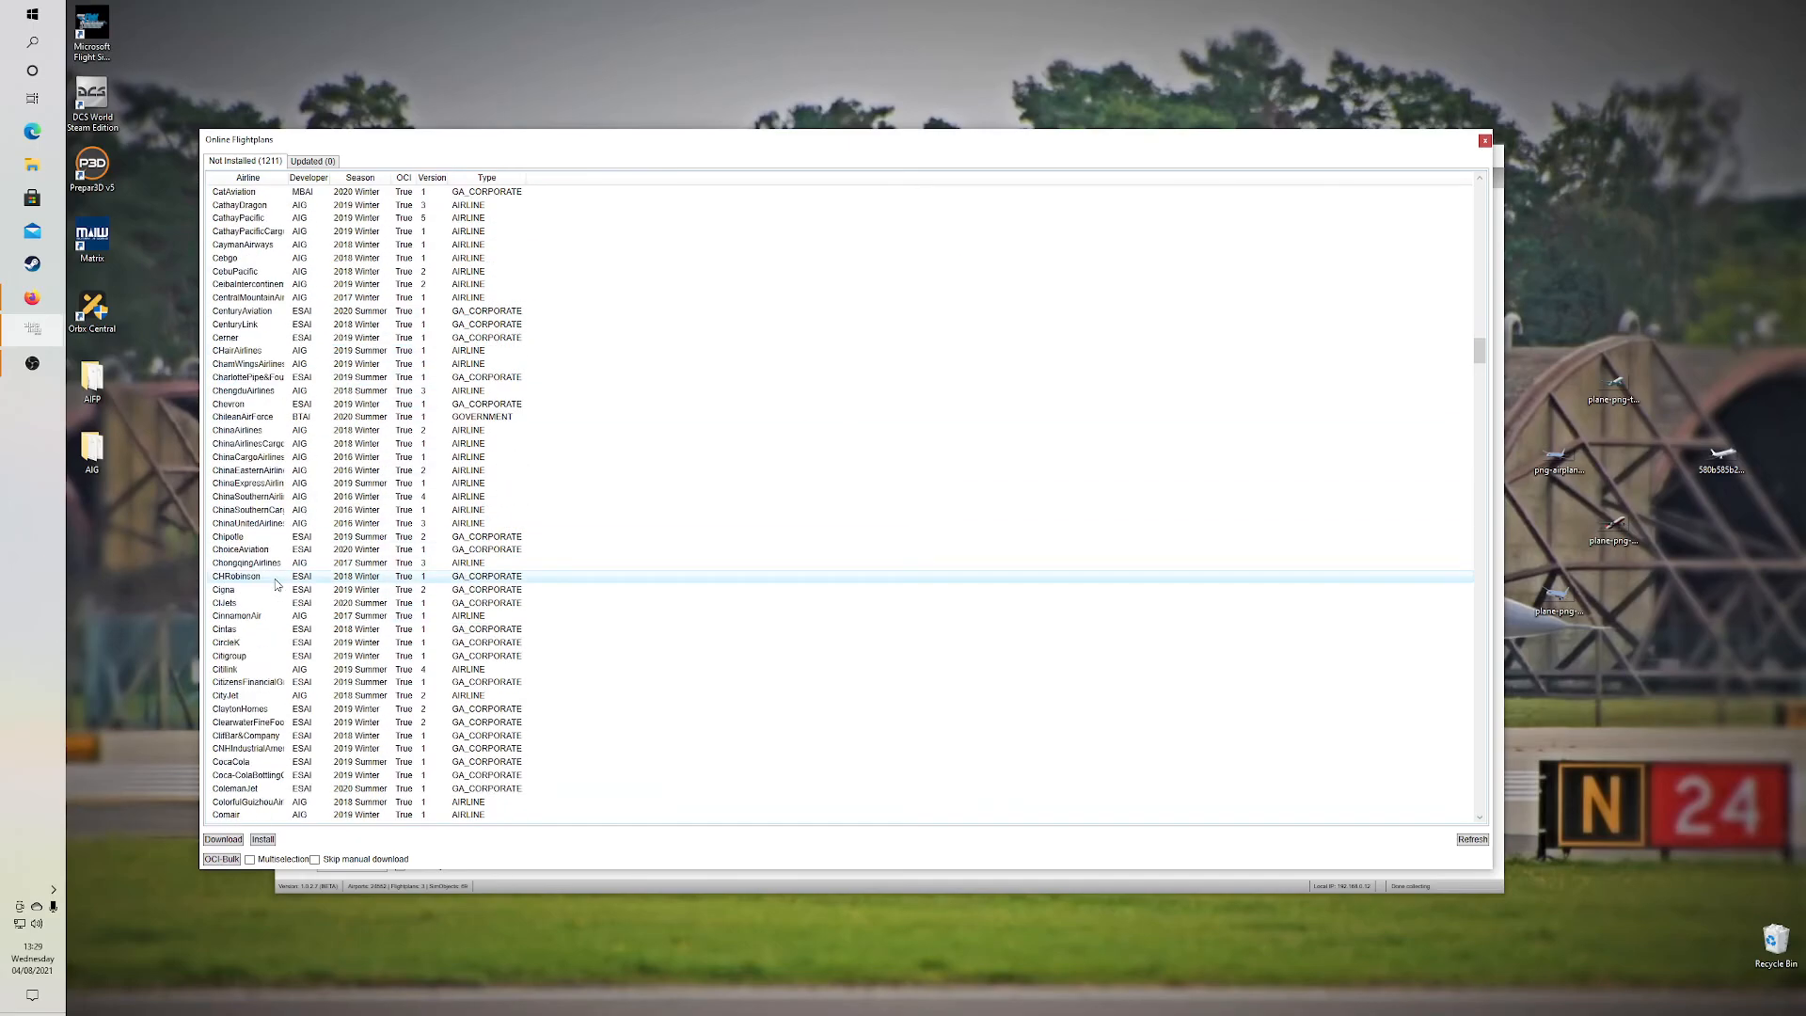
scroll(276, 585, "down", 17)
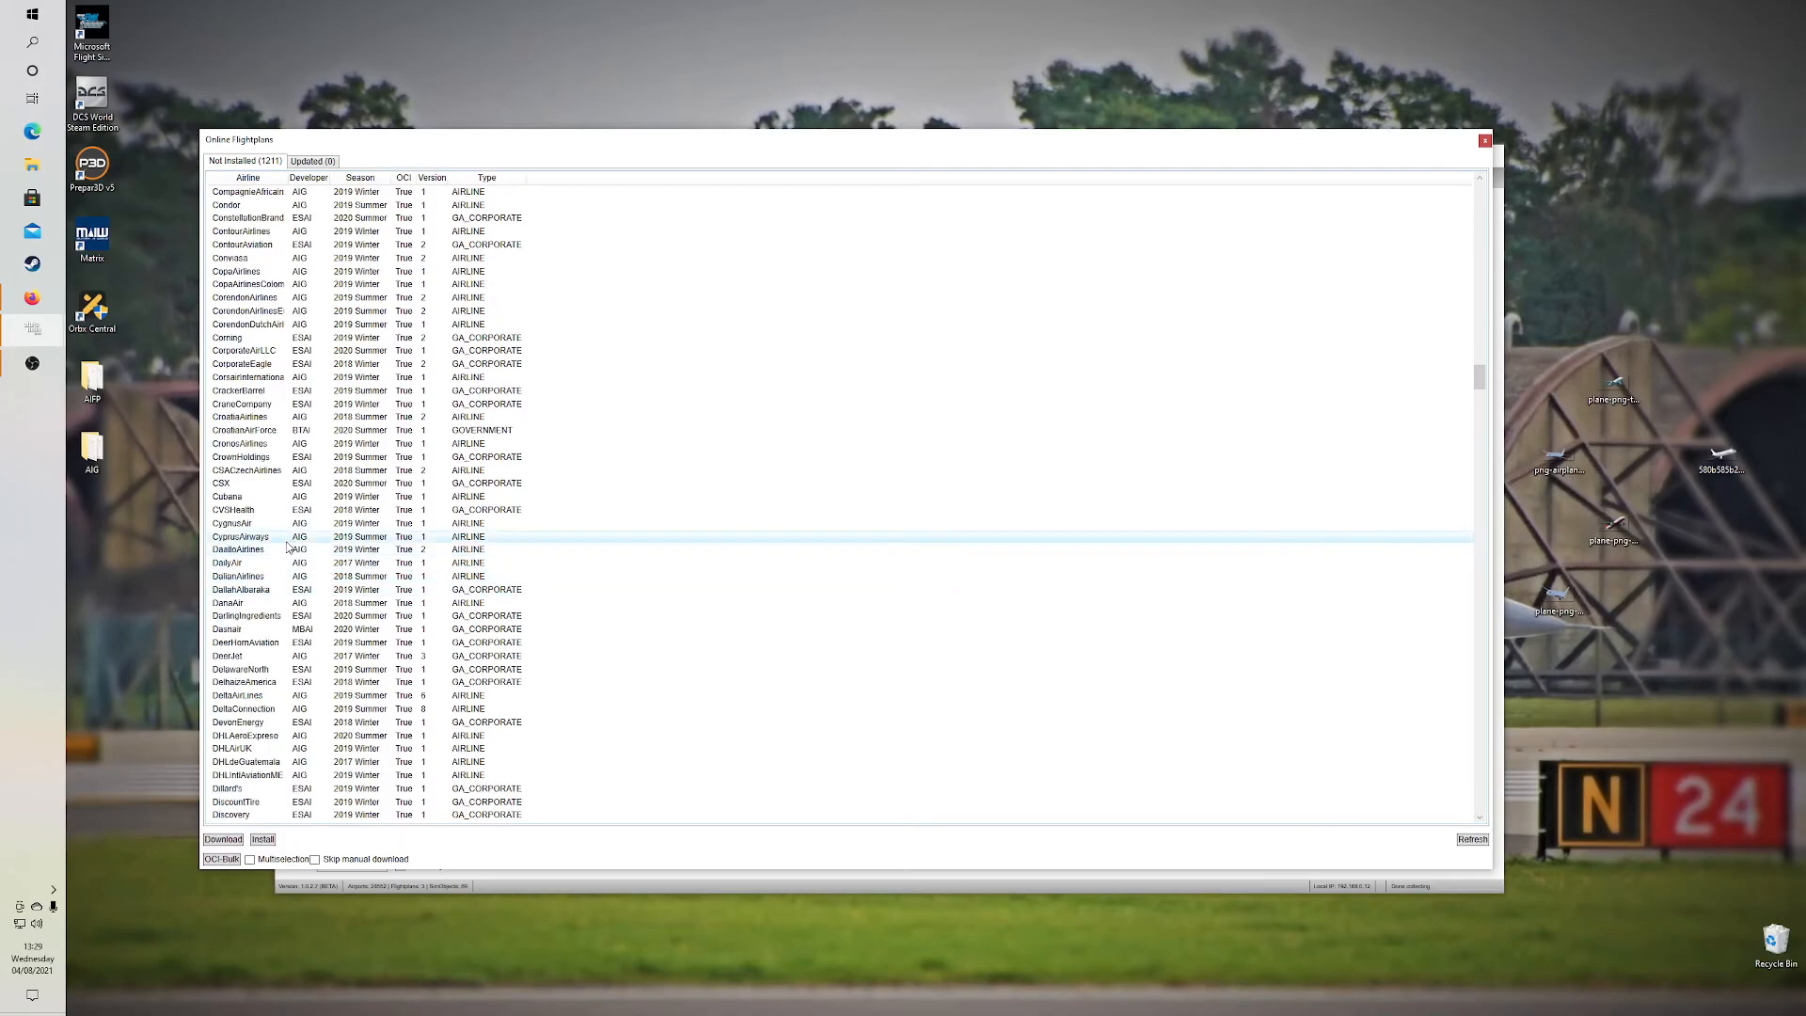
left_click(279, 540)
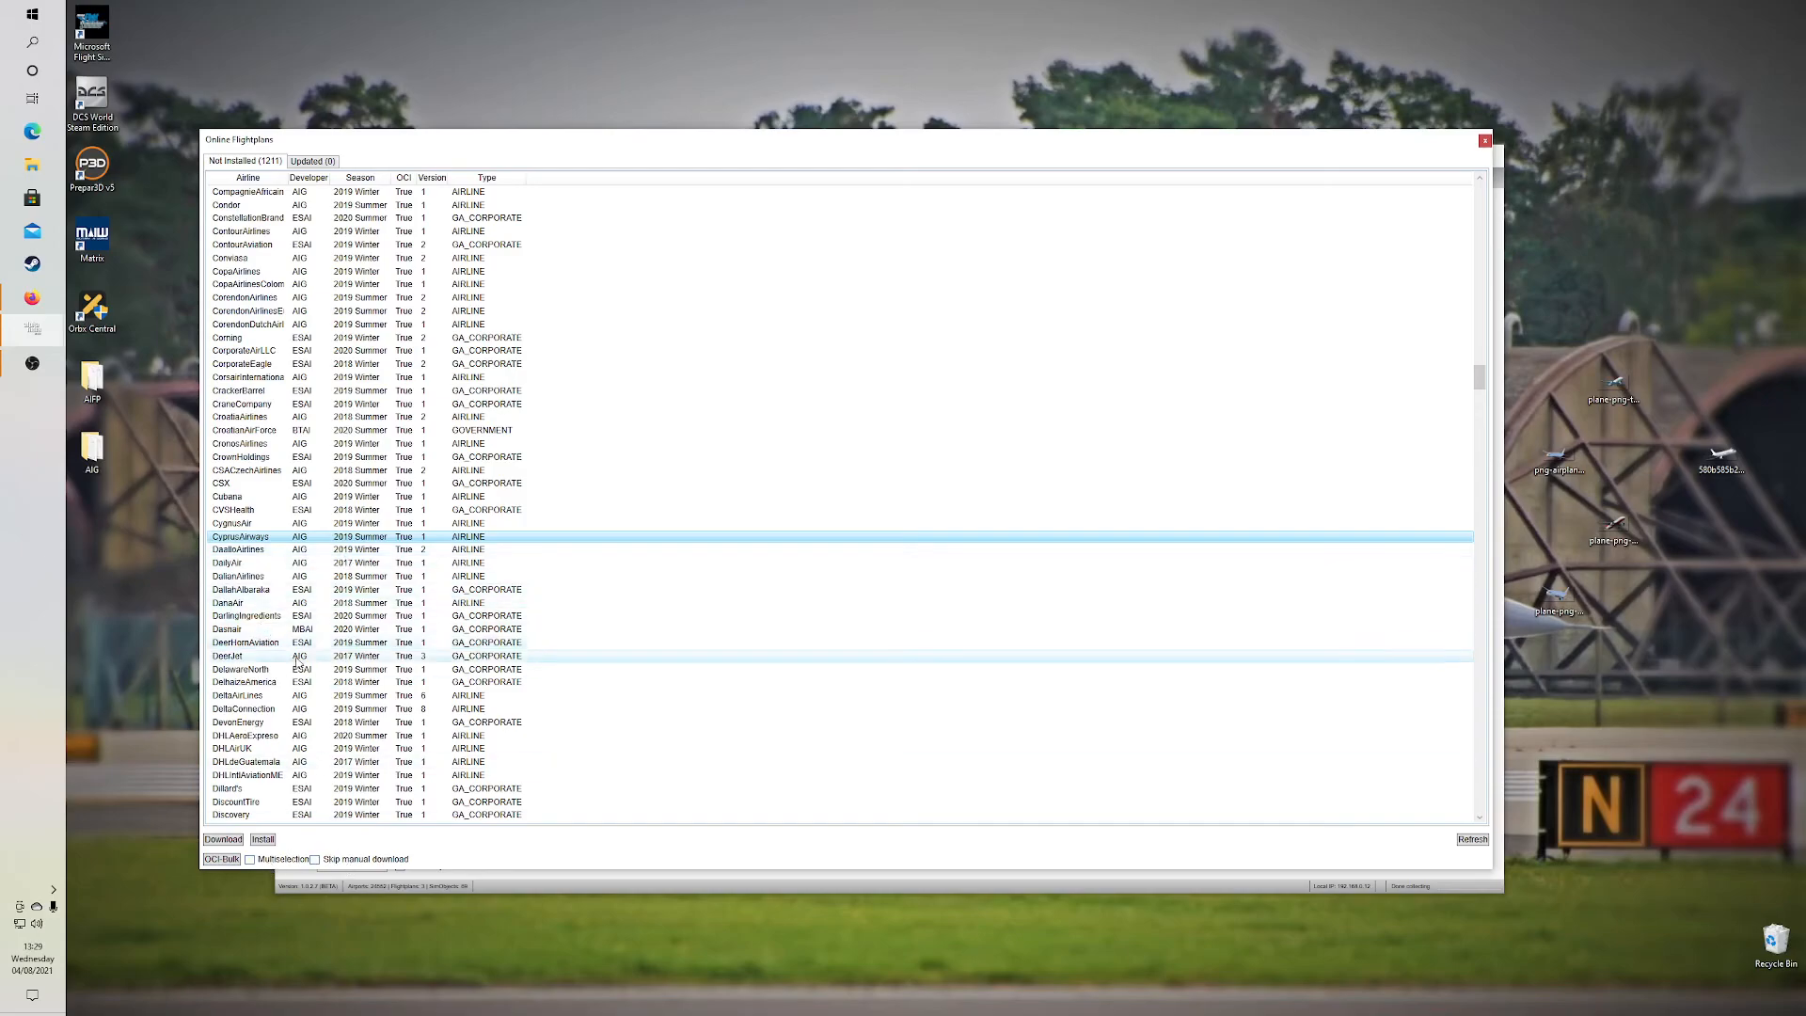
left_click(215, 861)
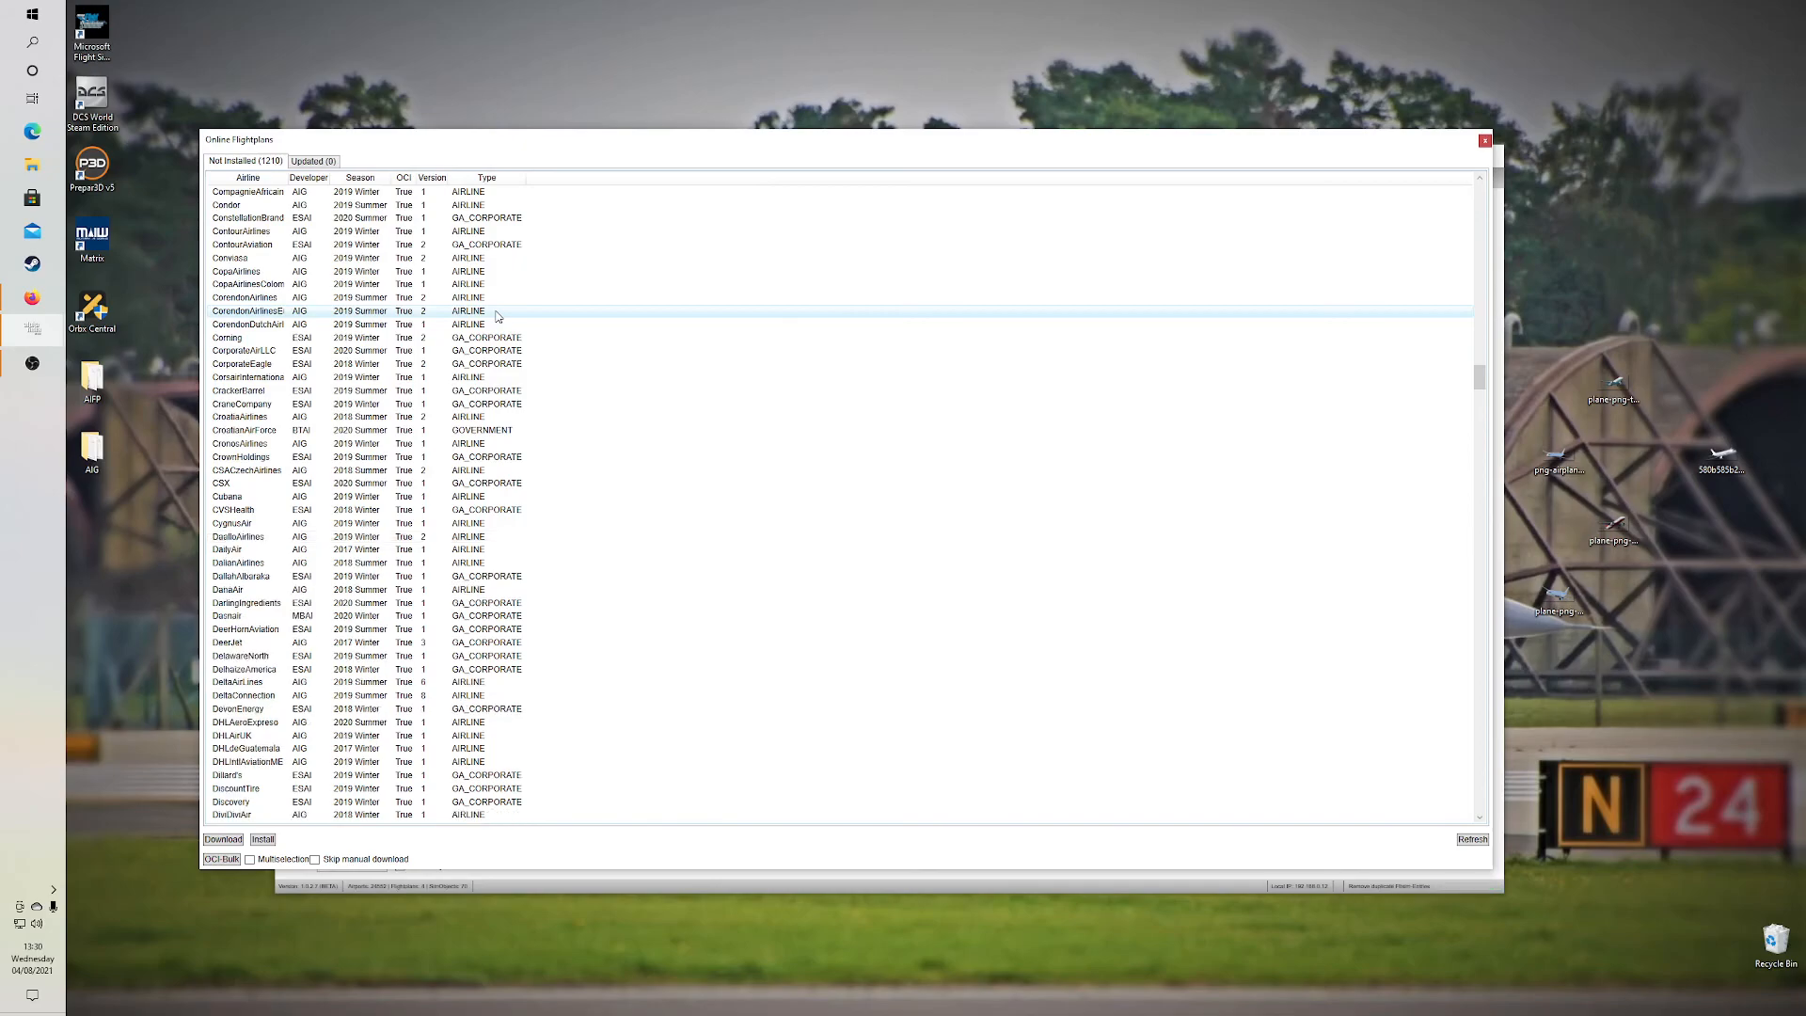
Close the Online Flightplans window and AI Manager
left_click(1484, 141)
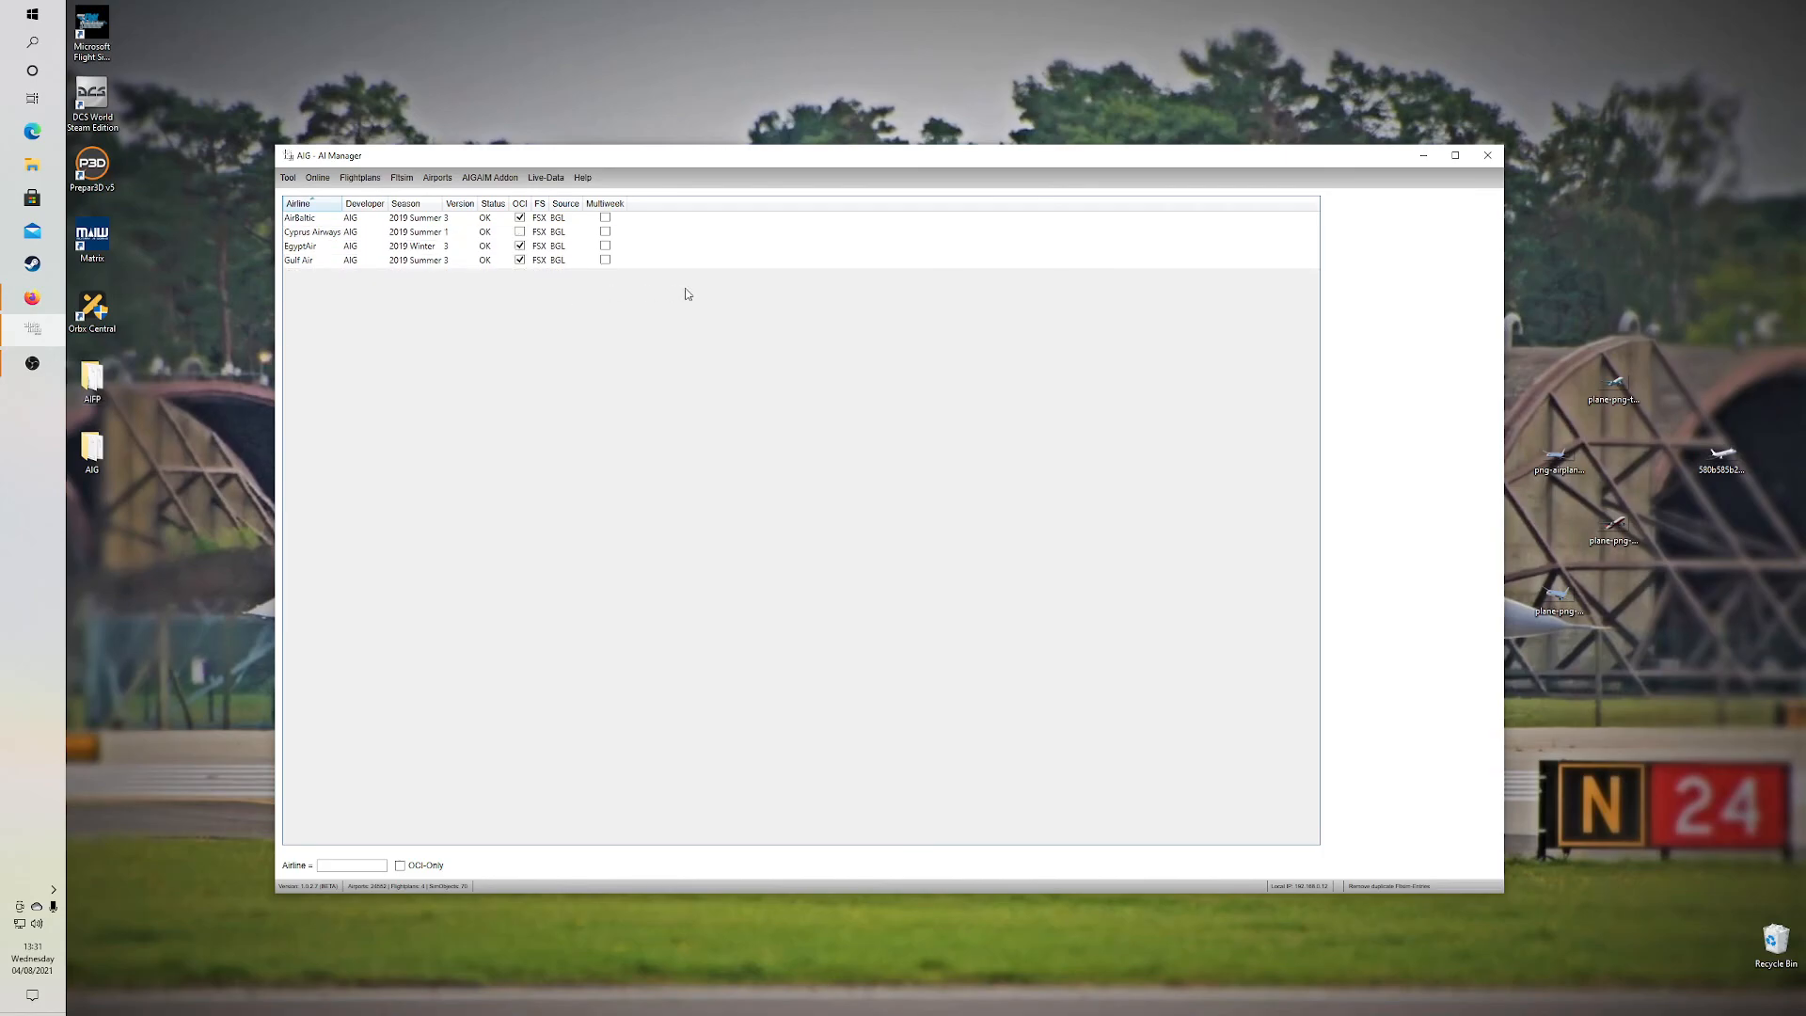
left_click(1477, 162)
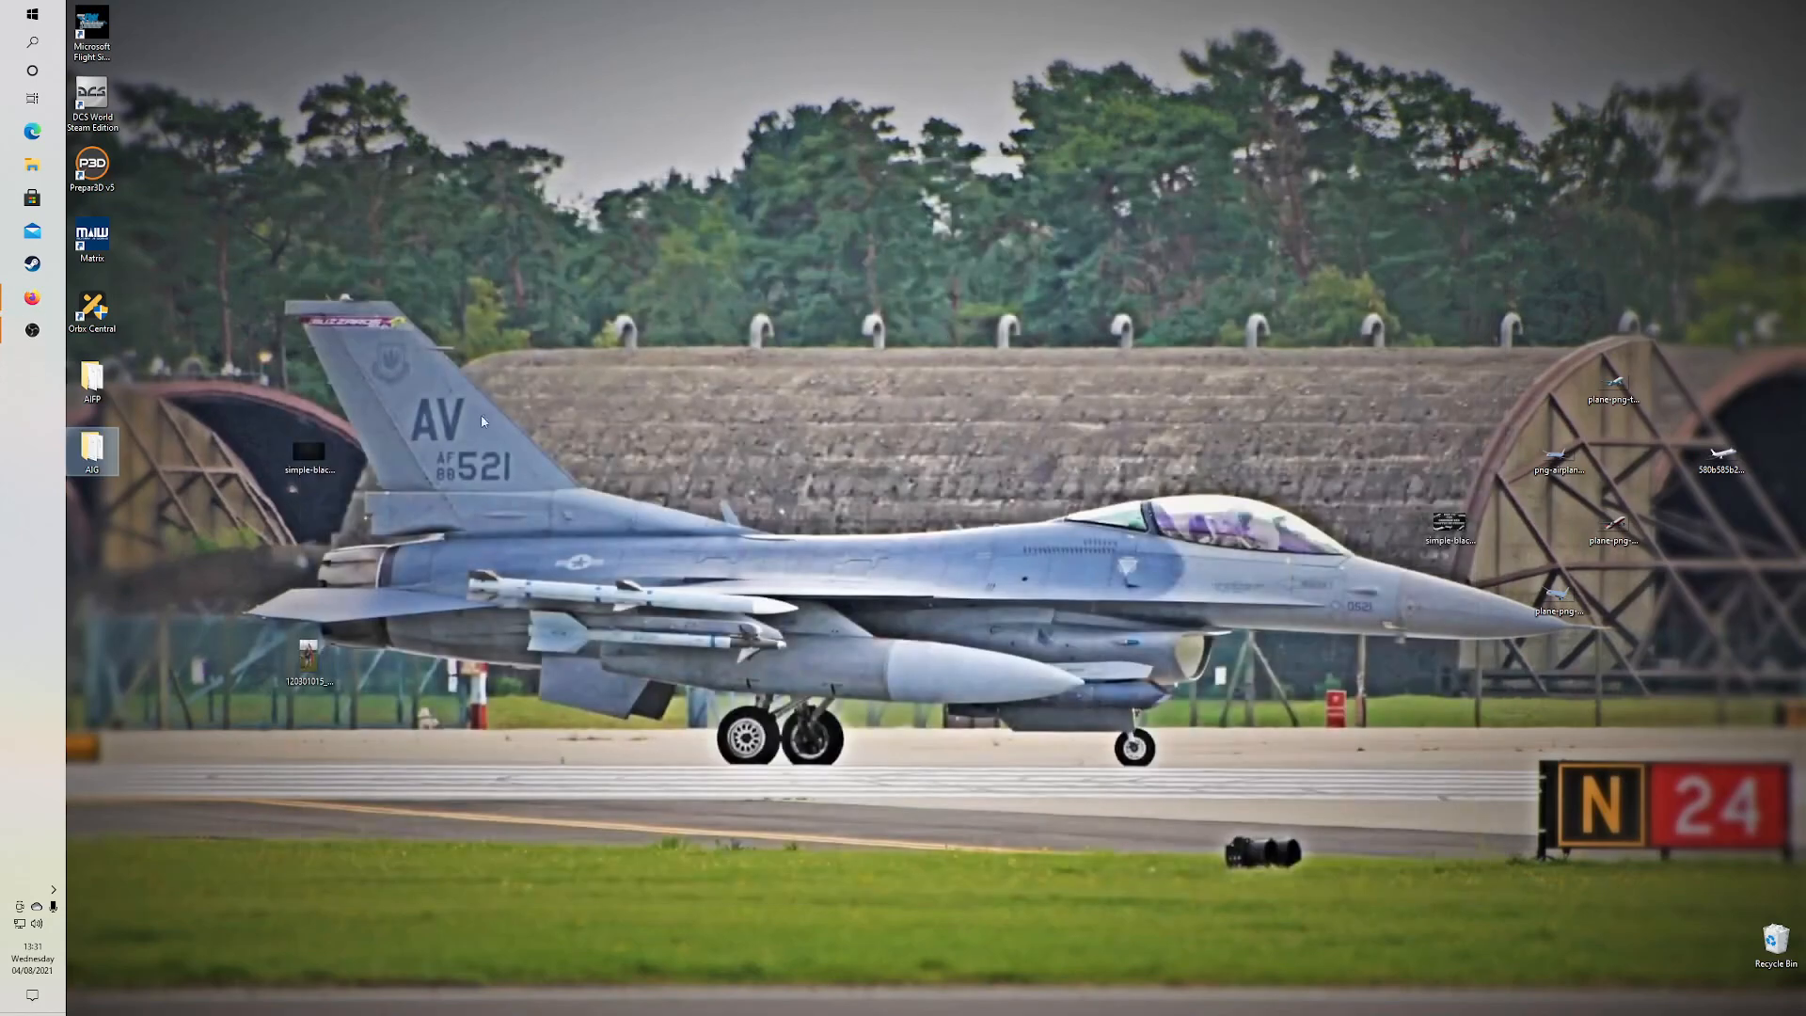